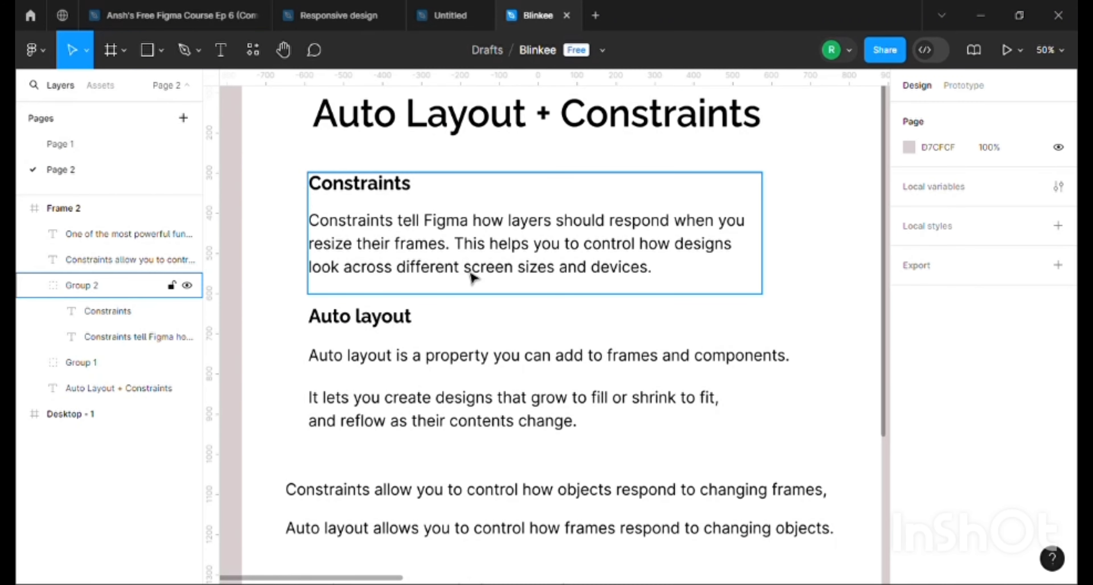
Read through the Constraints and Auto layout notes in Frame 2
left_click(517, 324)
scroll(516, 296, "down", 1)
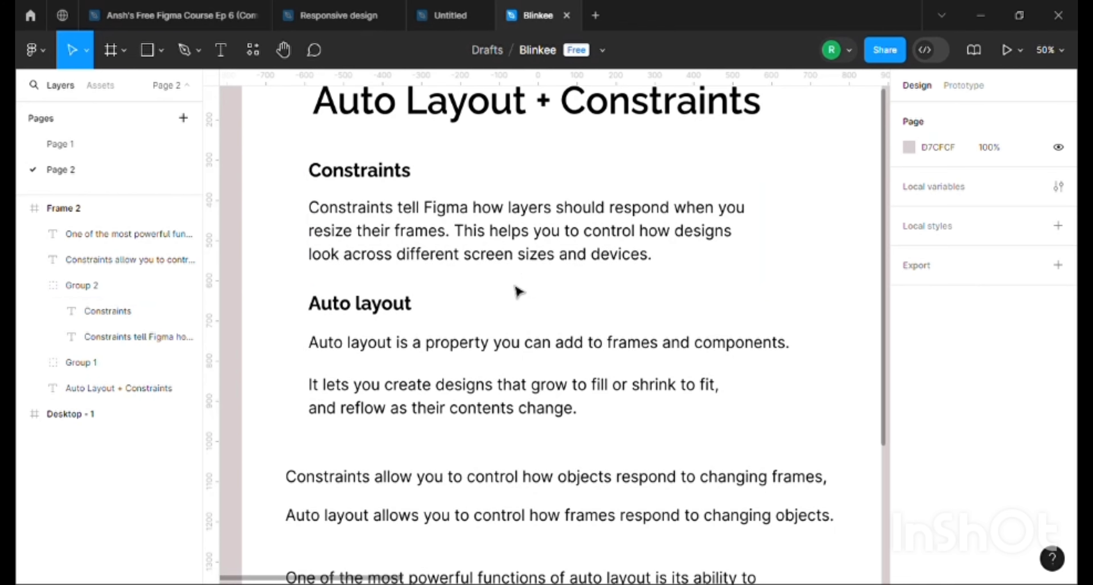
scroll(517, 292, "up", 1)
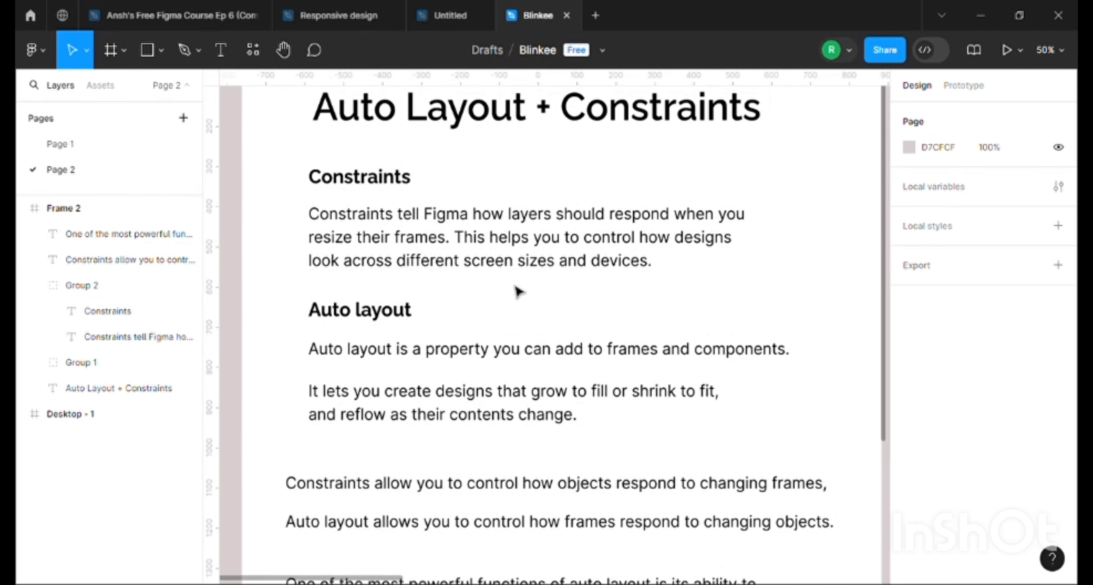
scroll(518, 292, "down", 15)
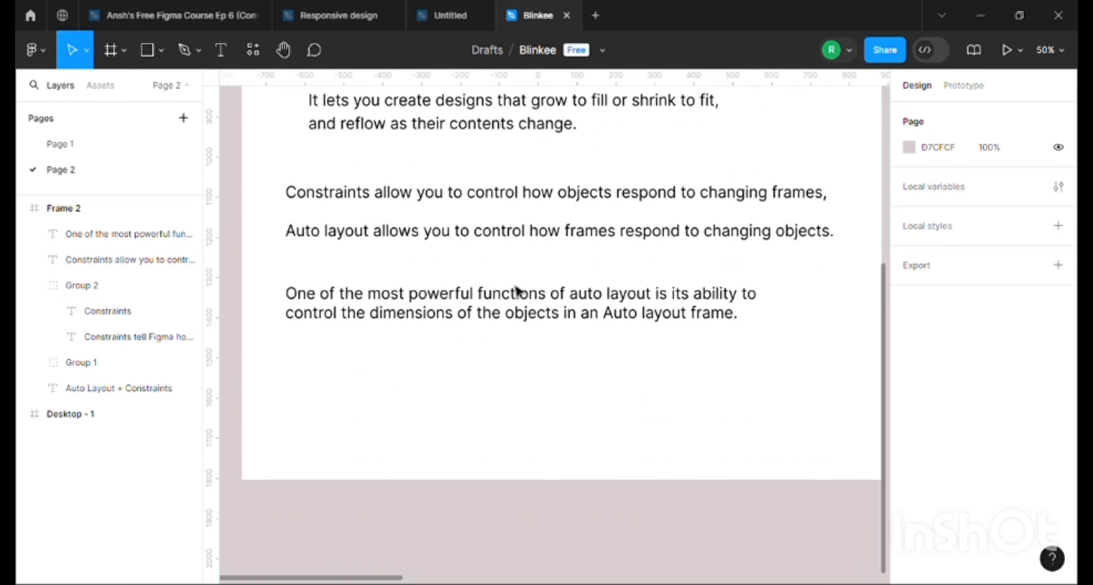
scroll(517, 290, "down", 13)
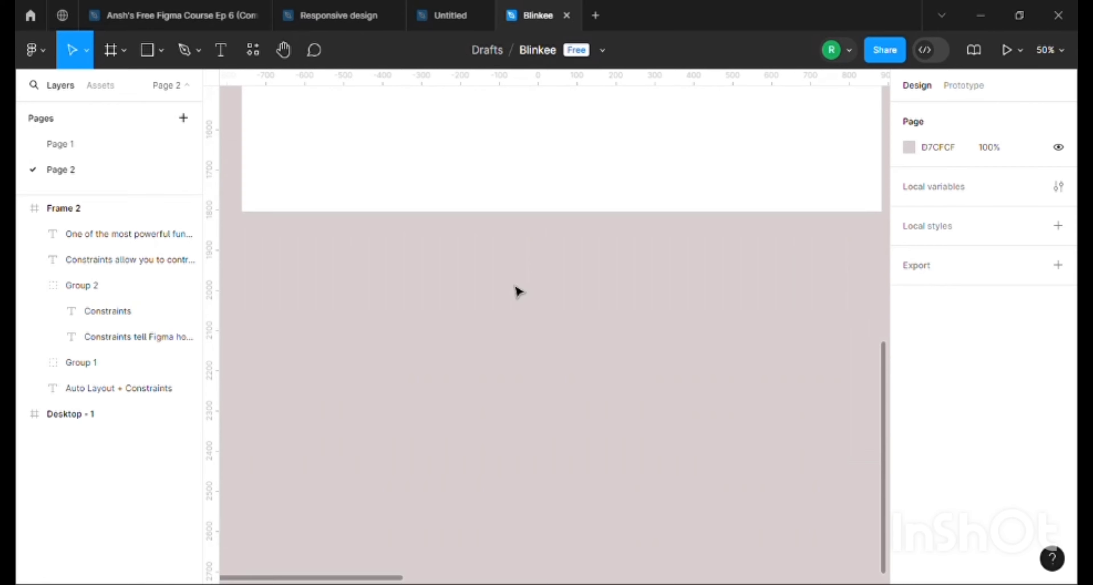
scroll(517, 292, "up", 20)
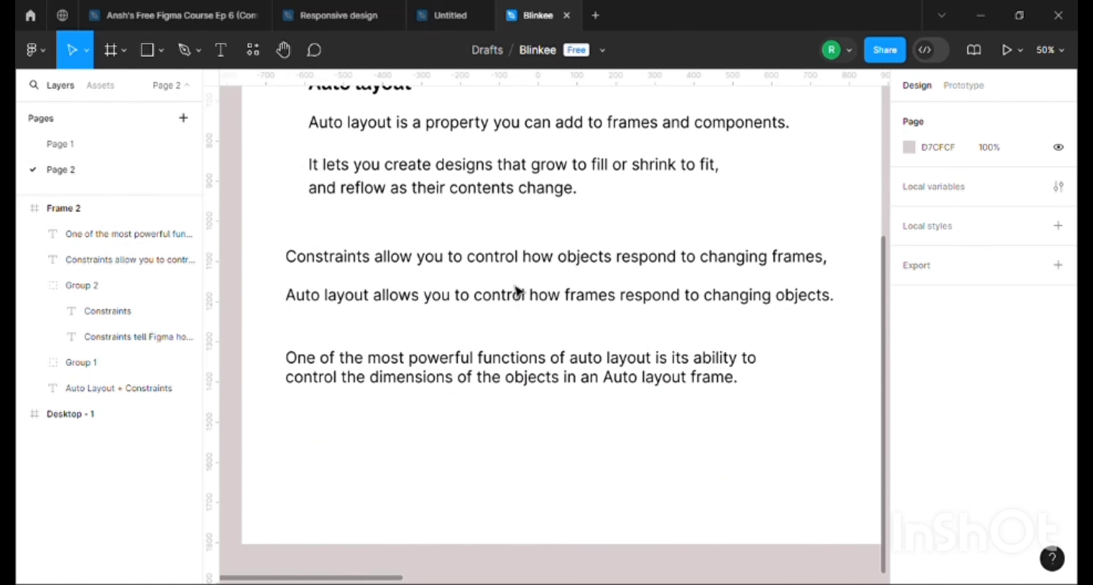
scroll(517, 292, "up", 3)
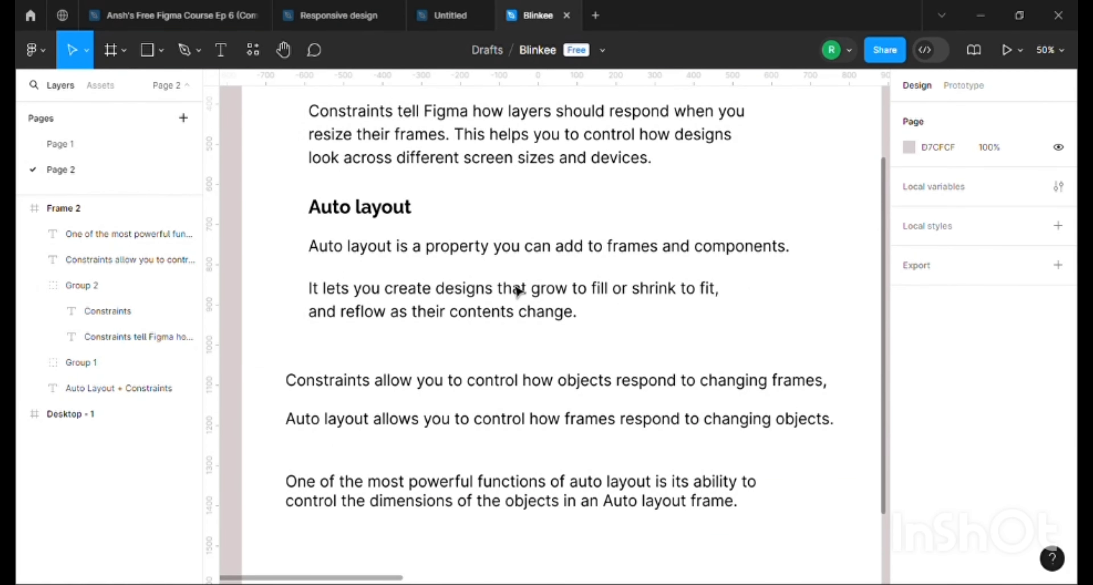
scroll(517, 290, "up", 2)
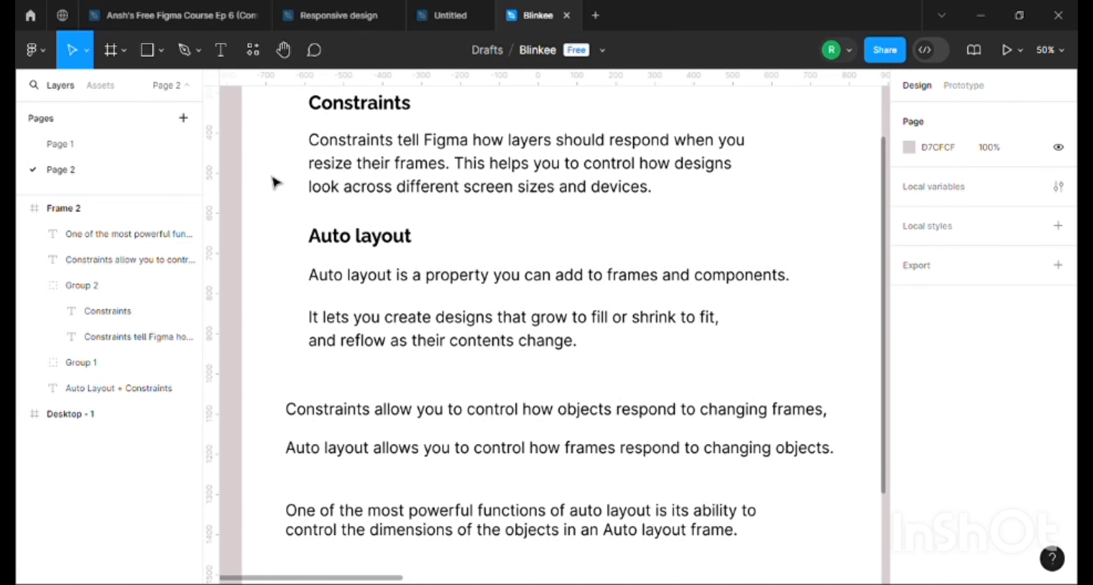
scroll(274, 183, "up", 8)
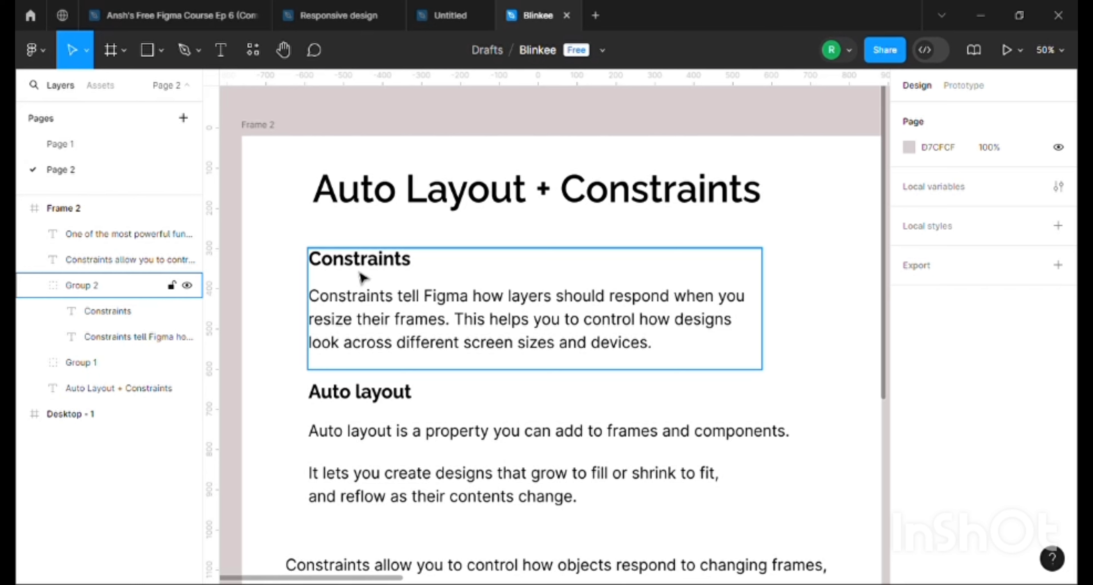
scroll(444, 355, "down", 1)
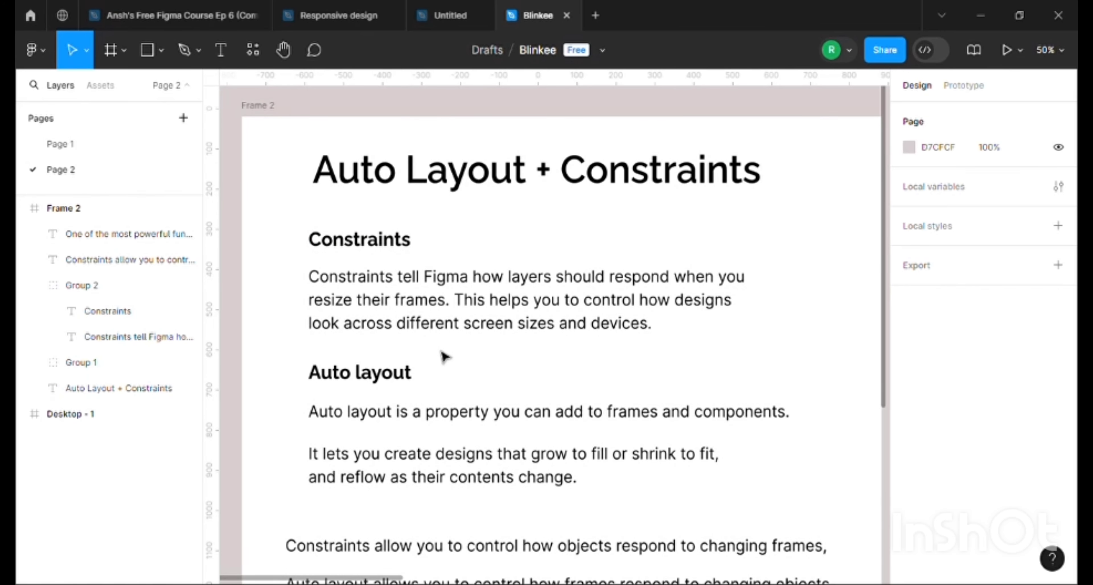
Draw a new frame about 688 × 408 in the empty canvas area below the notes frame
scroll(444, 356, "down", 20)
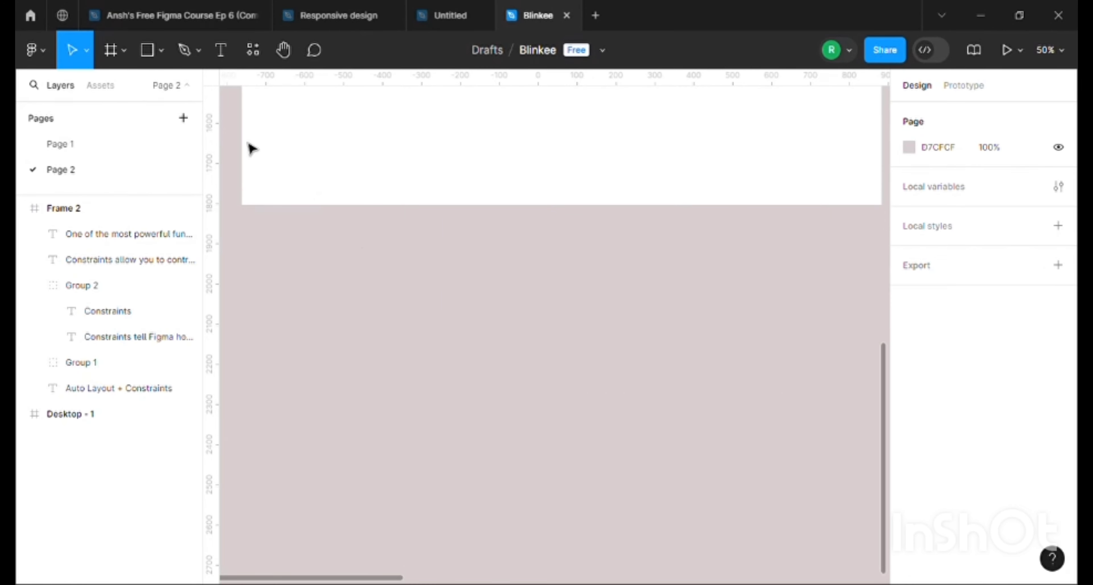
left_click(110, 50)
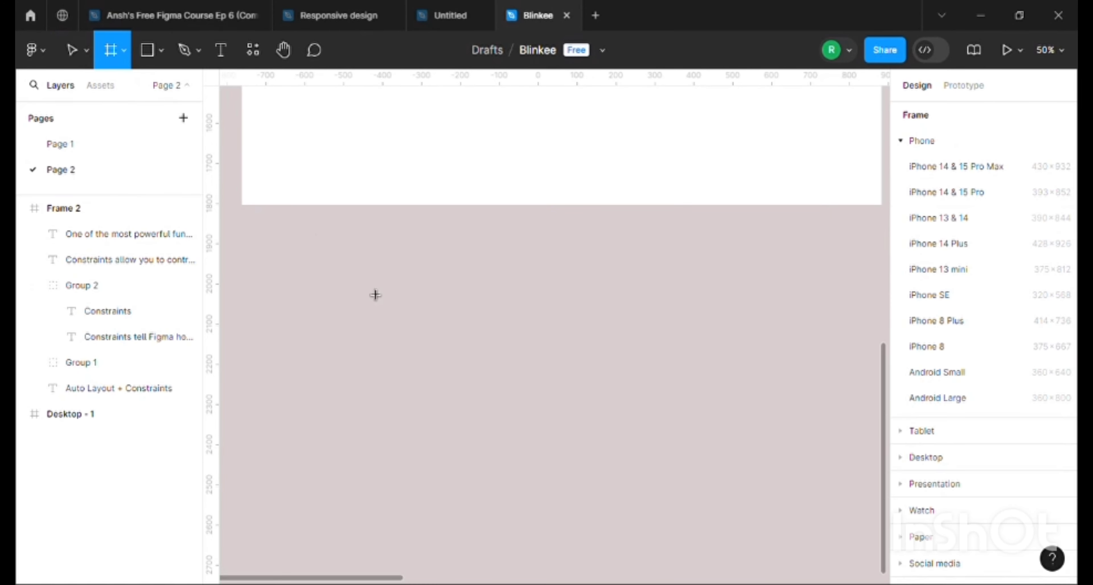
left_click_drag(346, 256, 614, 420)
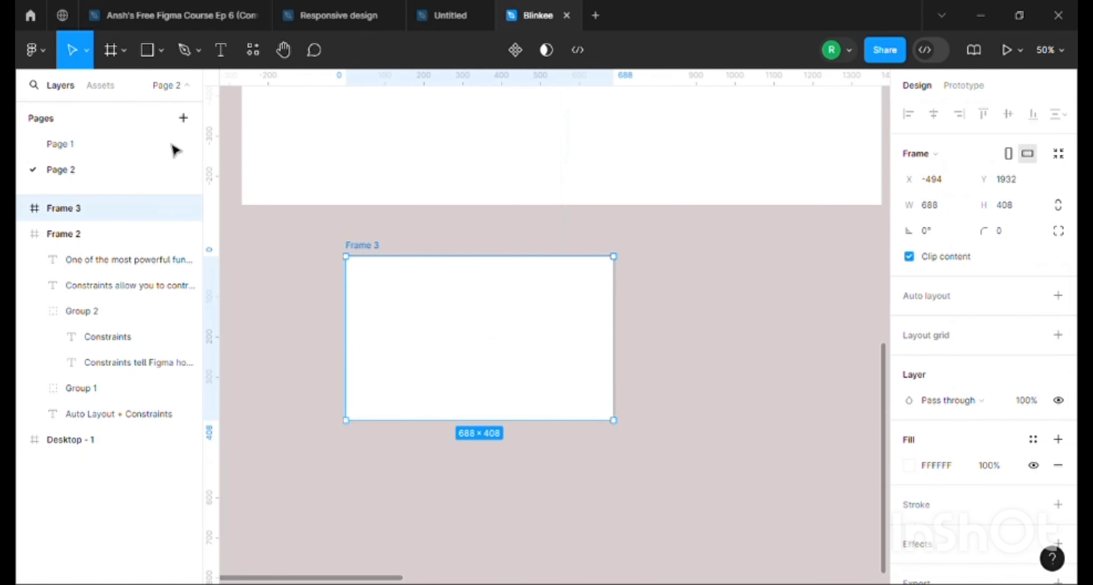
Draw a rectangle about 172 × 138 in the centre of the new frame
left_click(146, 51)
left_click_drag(427, 283, 491, 341)
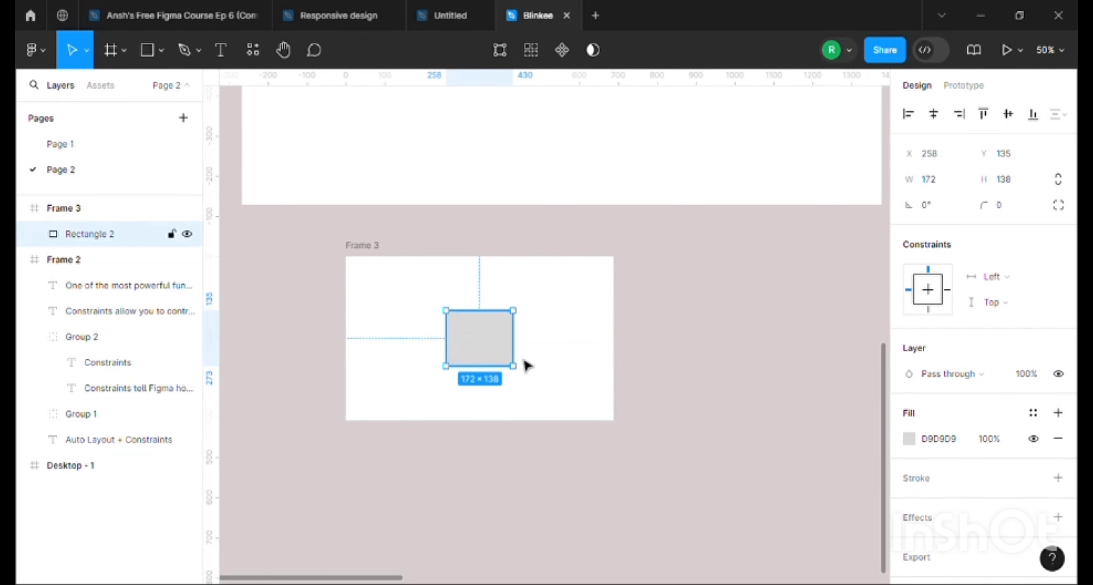
scroll(939, 446, "down", 1)
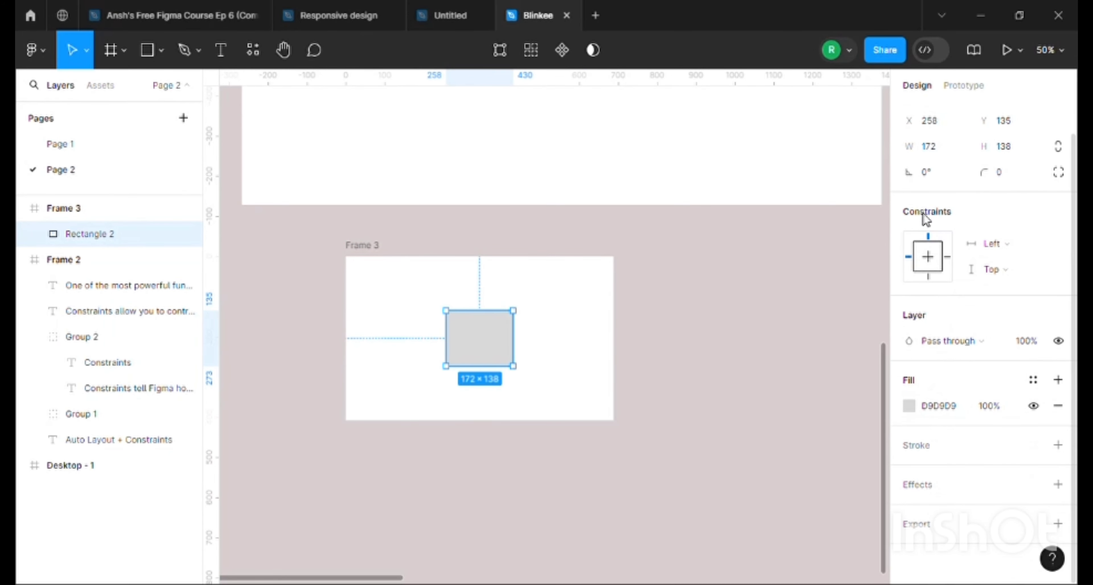
Move the rectangle near the frame's upper-left corner, at about X 34, Y 29, and keep it selected
left_click_drag(493, 343, 403, 299)
left_click(345, 255)
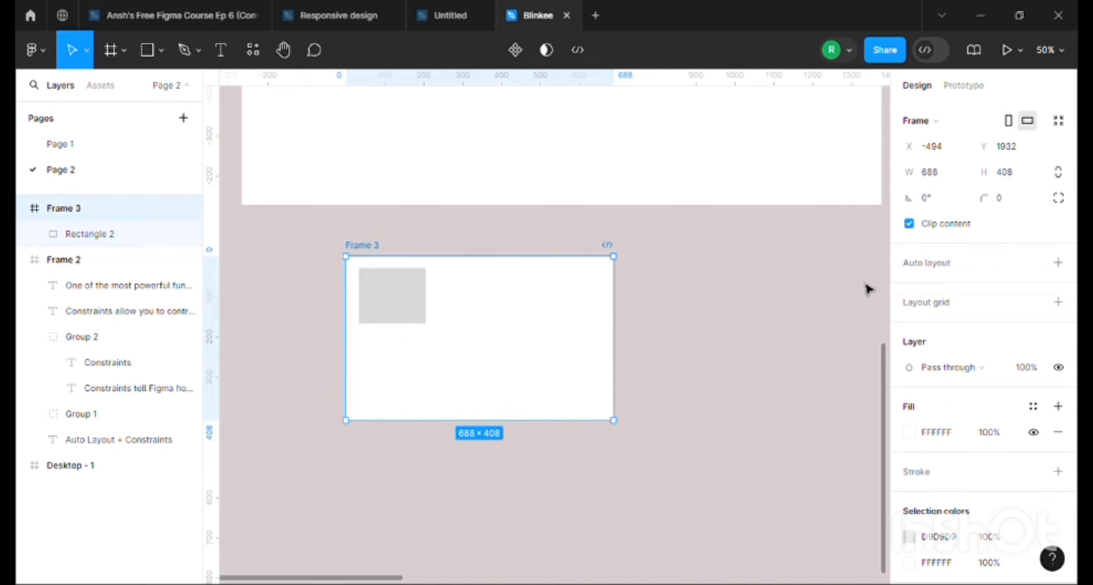
left_click(541, 315)
left_click(420, 297)
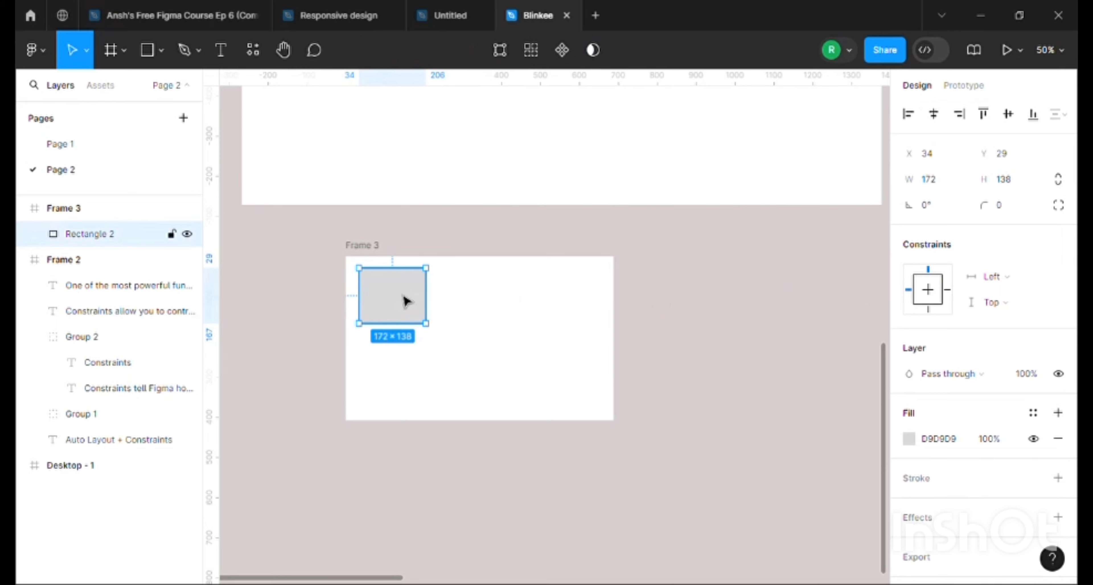
Keep the rectangle's horizontal constraint at Left and test it by resizing Frame 3 to about 686 × 418
left_click(1010, 284)
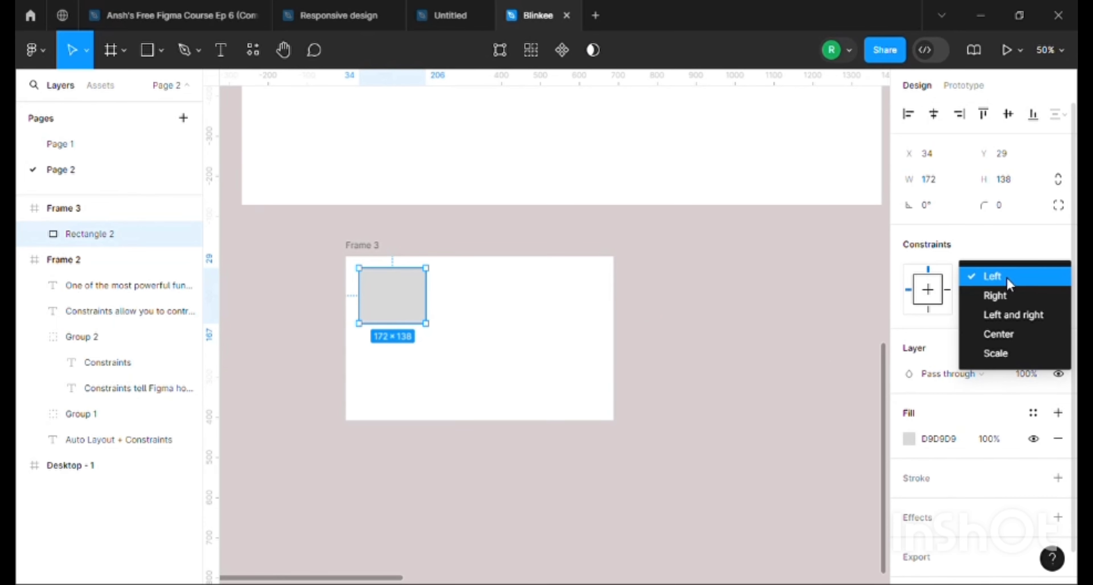
left_click(1009, 277)
left_click(362, 247)
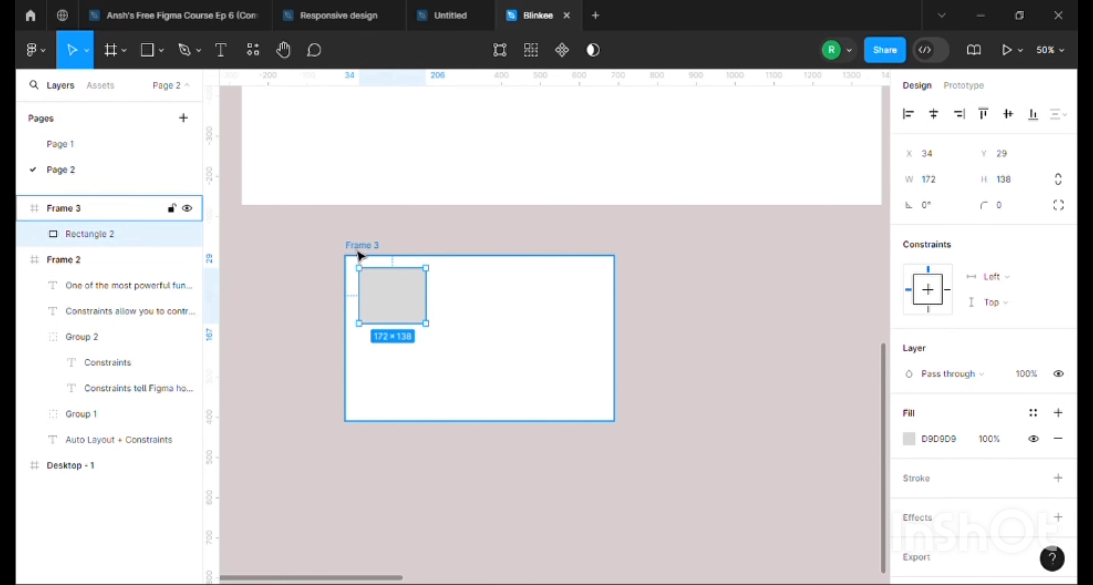
mouse_move(621, 436)
left_mouse_down()
mouse_move(534, 371)
mouse_move(708, 428)
mouse_move(683, 517)
mouse_move(613, 424)
left_mouse_up()
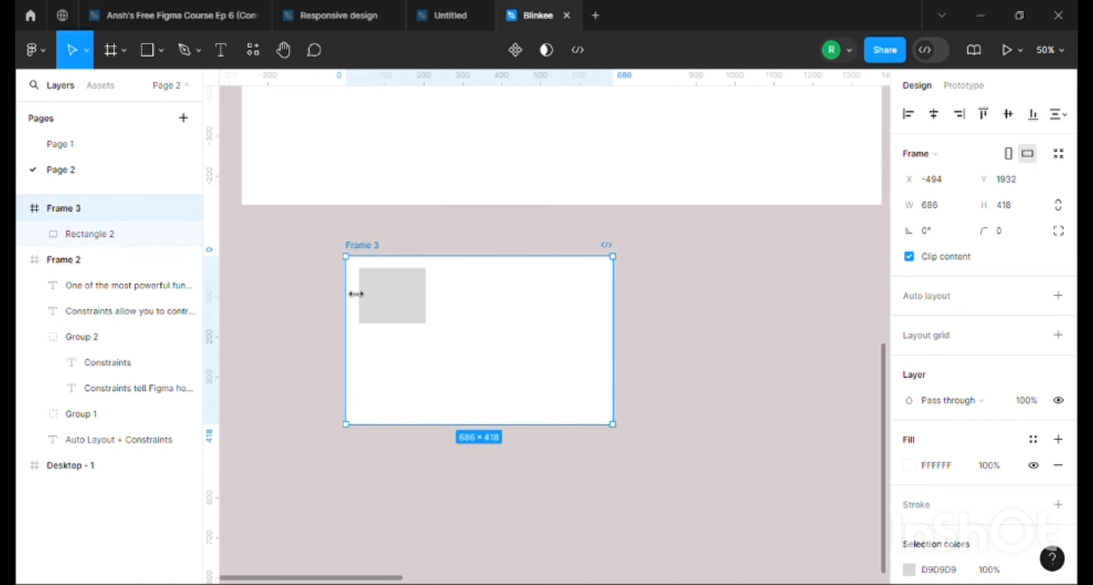
Set the rectangle's horizontal constraint to Left and right
left_click(397, 320)
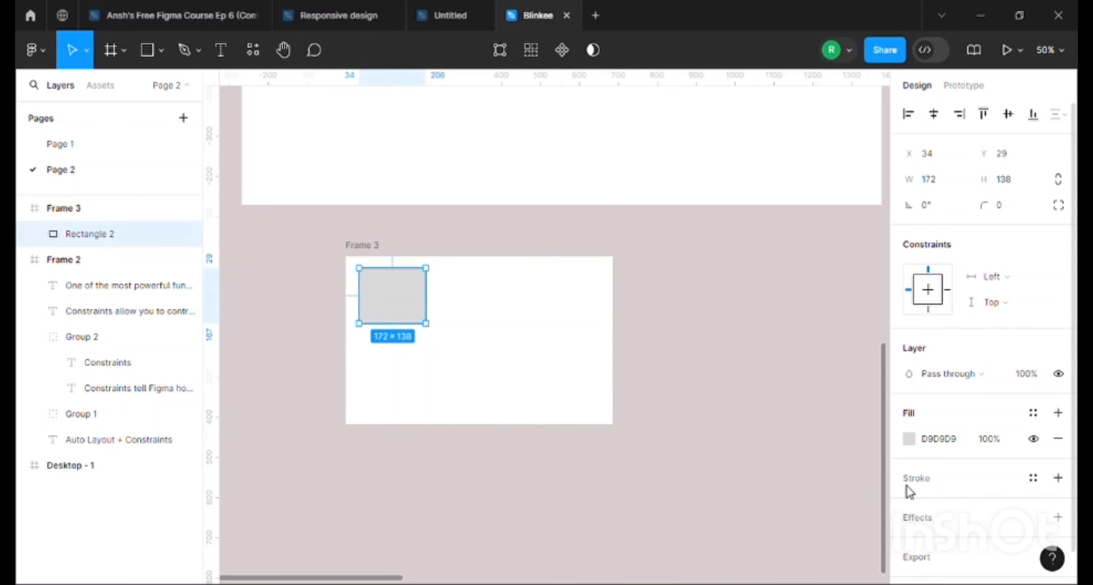
left_click(993, 280)
left_click(1024, 317)
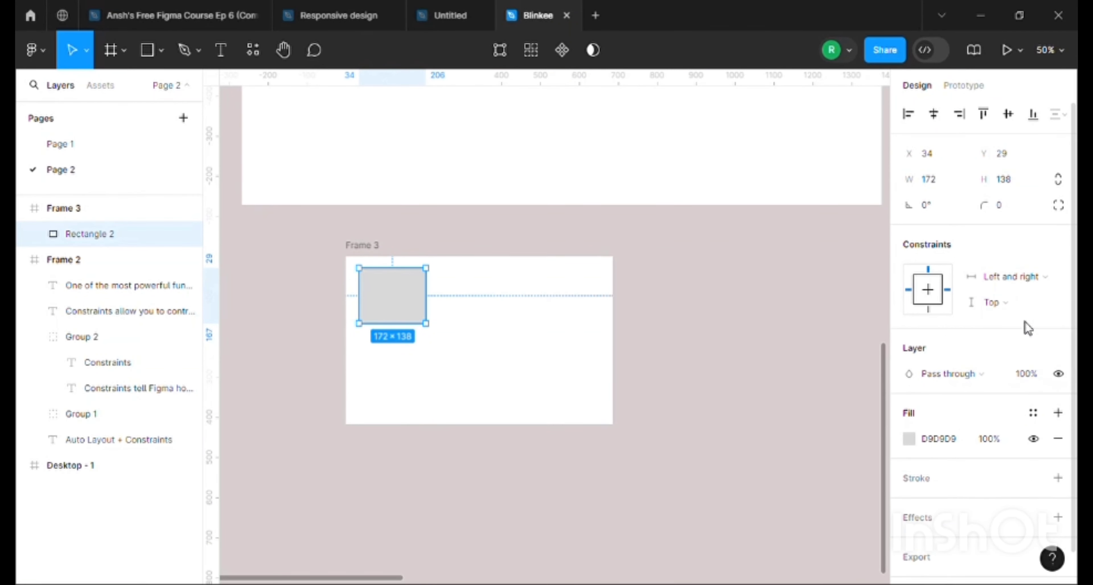
Stretch the rectangle across the frame's full width along its upper edge and reduce its height to about 66
left_click_drag(392, 308, 623, 292)
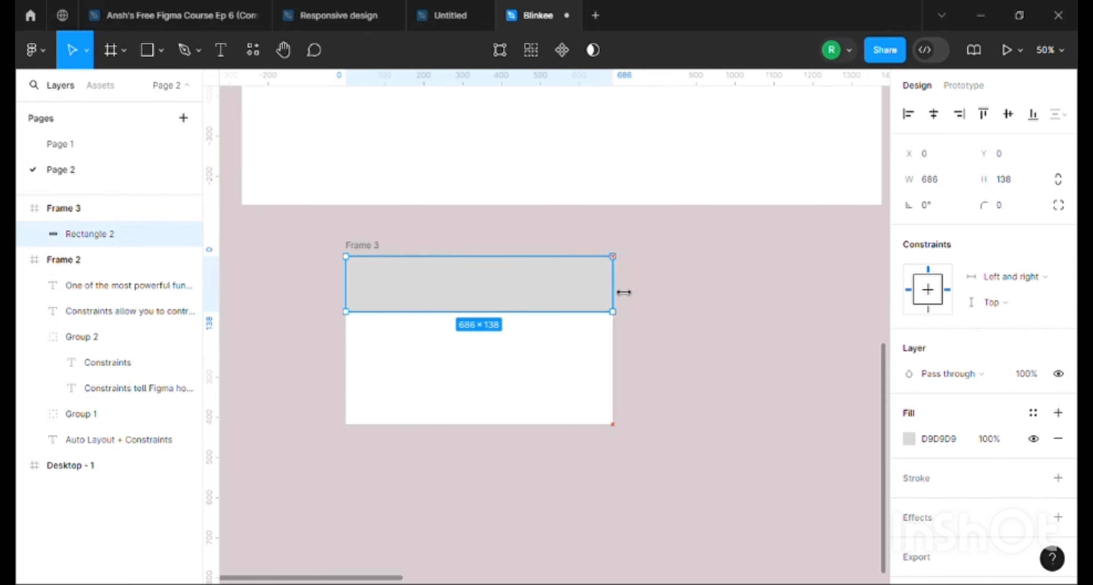
left_click_drag(550, 327, 545, 282)
left_click(469, 361)
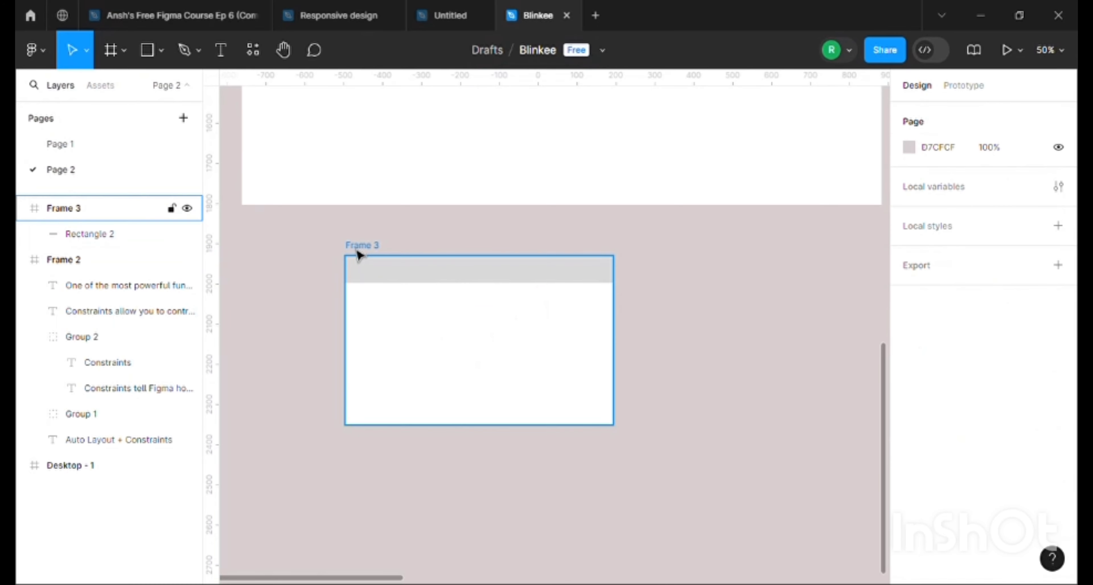
Test the Left and right constraint by widening Frame 3 to about 992 × 438 and narrowing it to about 638 × 438
left_click(360, 246)
left_click_drag(629, 332, 745, 327)
mouse_move(671, 431)
left_mouse_down()
mouse_move(676, 472)
mouse_move(671, 443)
left_mouse_up()
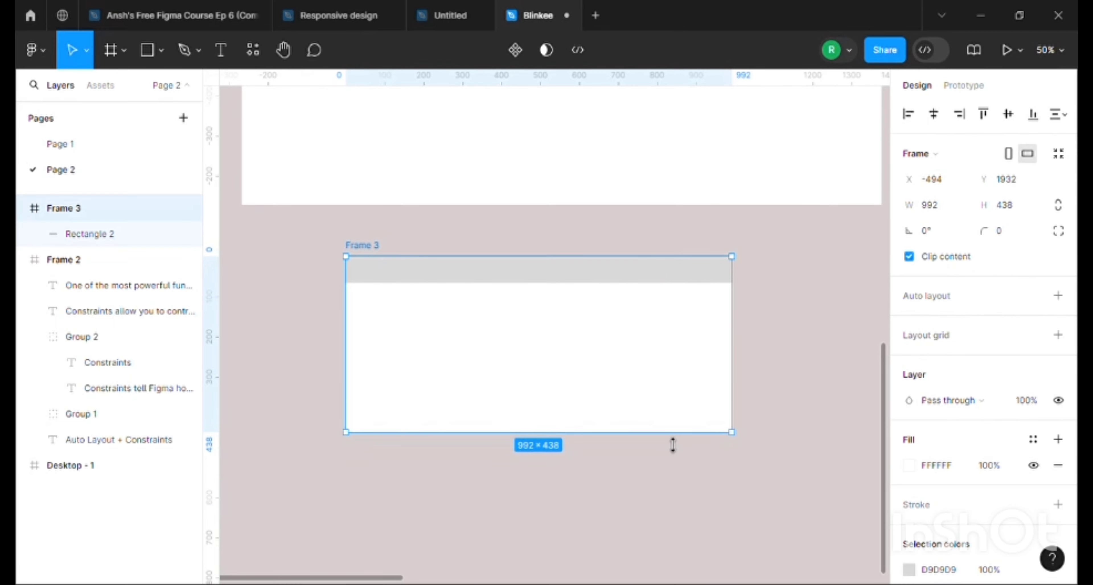
left_click(683, 276)
left_click(734, 310)
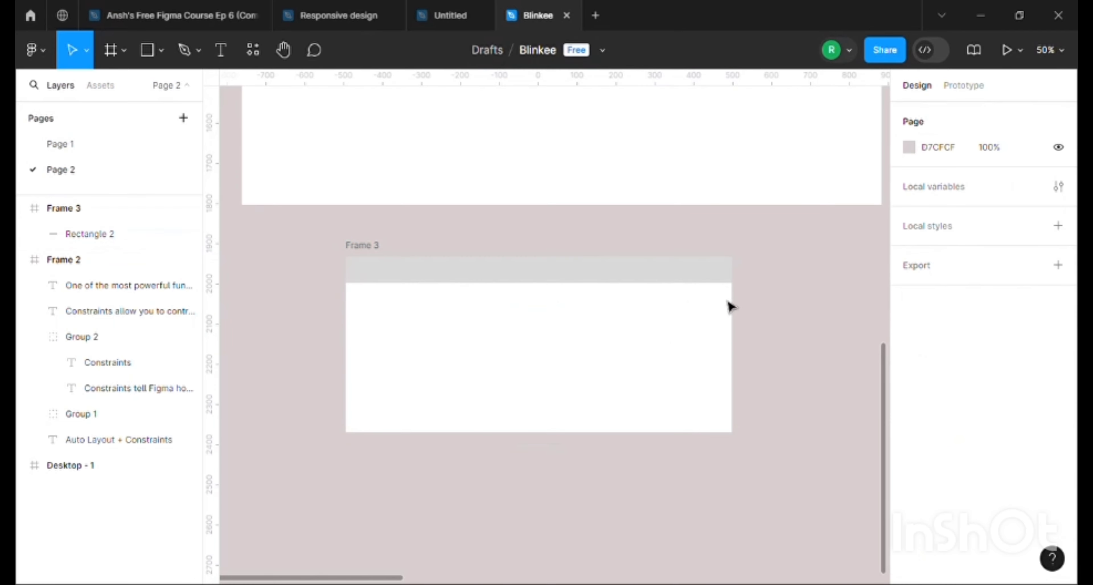
left_click(360, 247)
left_click_drag(730, 372, 593, 433)
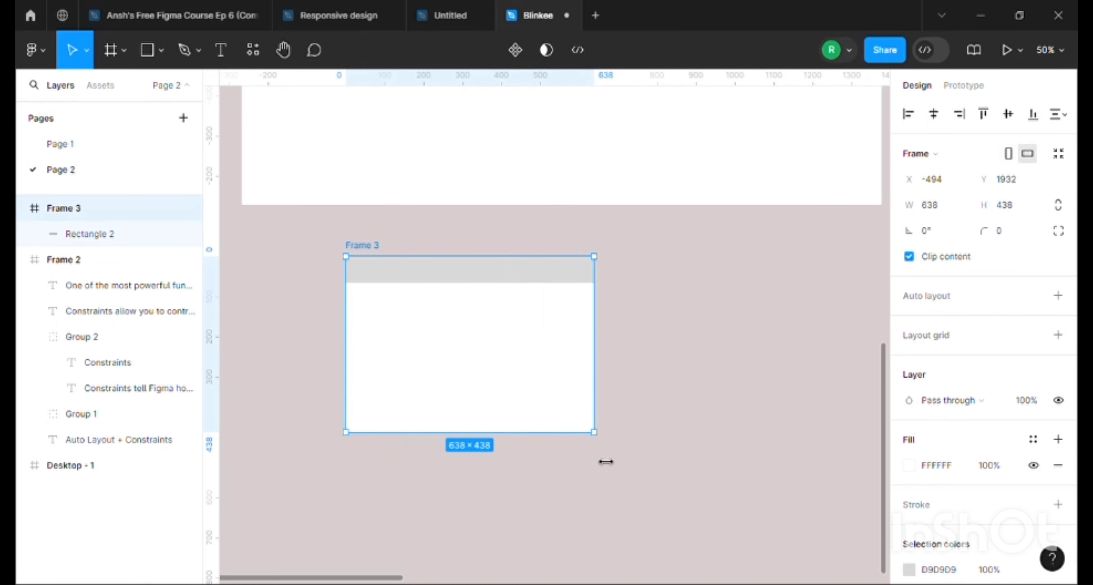
Shrink the rectangle to about 270 × 66 and place it mid-frame at about X 184, Y 169
left_click_drag(448, 277, 452, 337)
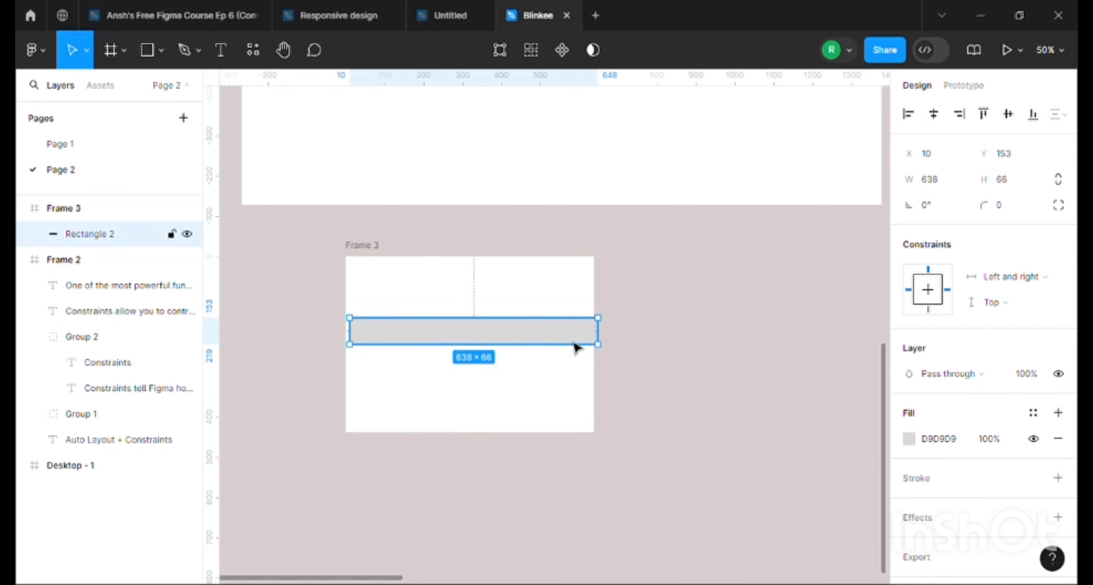
left_click_drag(598, 343, 506, 344)
scroll(679, 432, "down", 1)
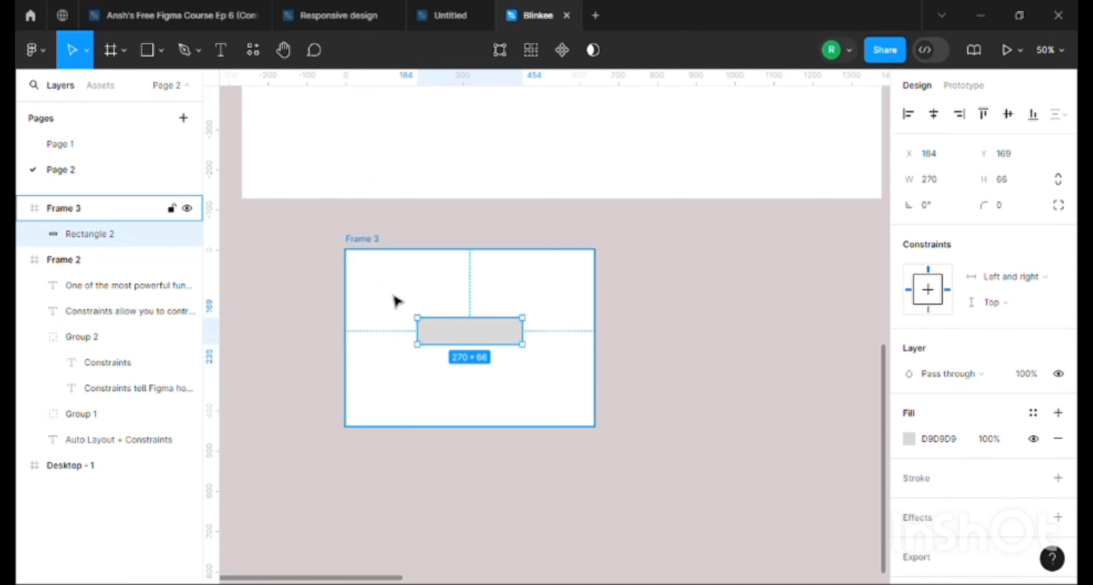
Compare the notes on how constraints and auto layout respond to changes with the rectangle in Frame 3
scroll(397, 302, "up", 5)
scroll(399, 304, "up", 5)
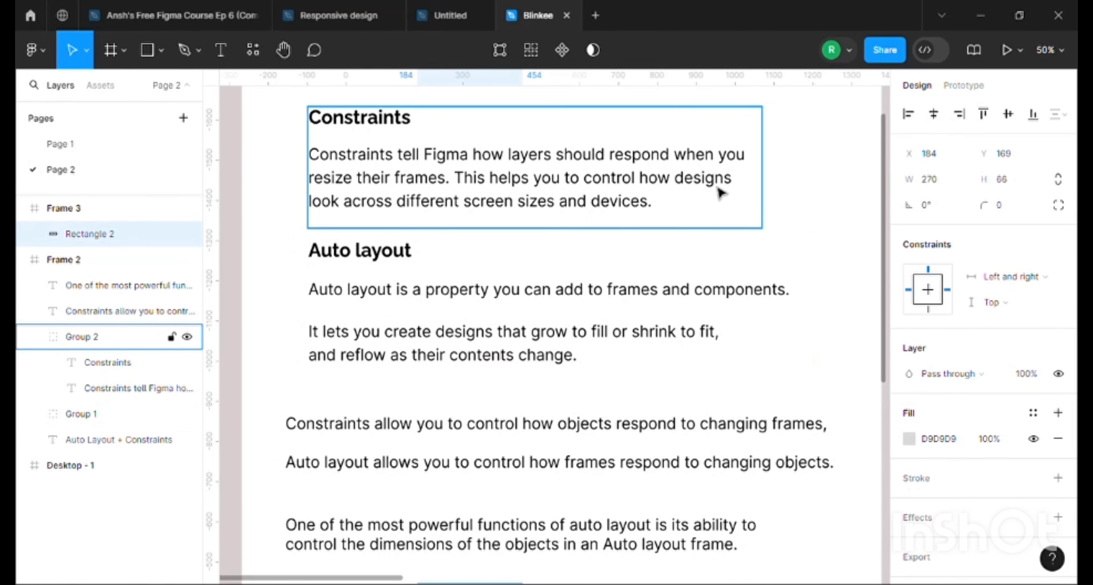
scroll(683, 251, "down", 10)
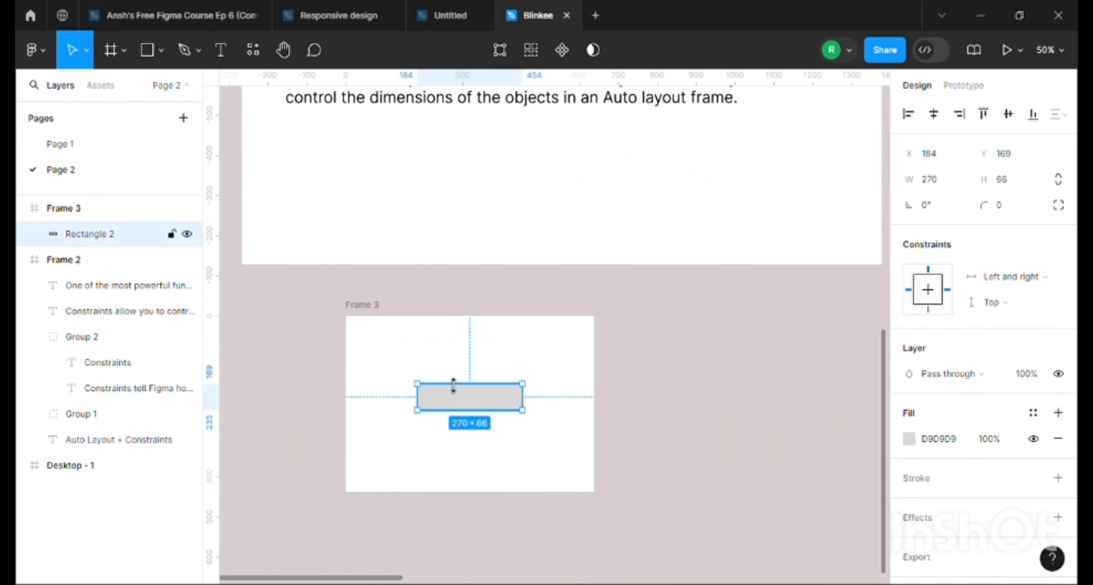
left_click(358, 306)
scroll(501, 420, "up", 6)
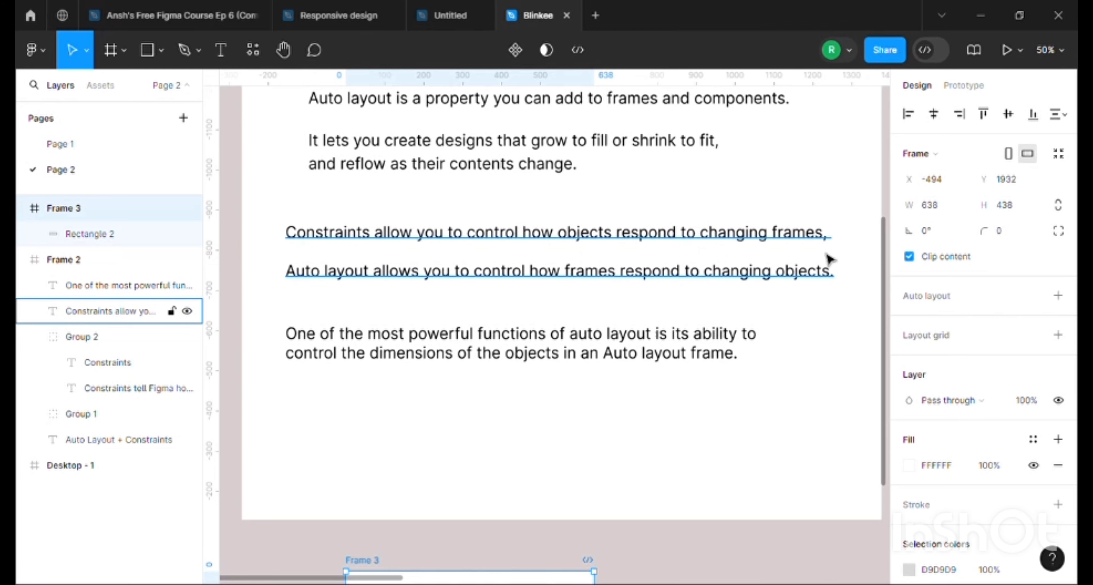
scroll(668, 337, "down", 10)
left_click(468, 214)
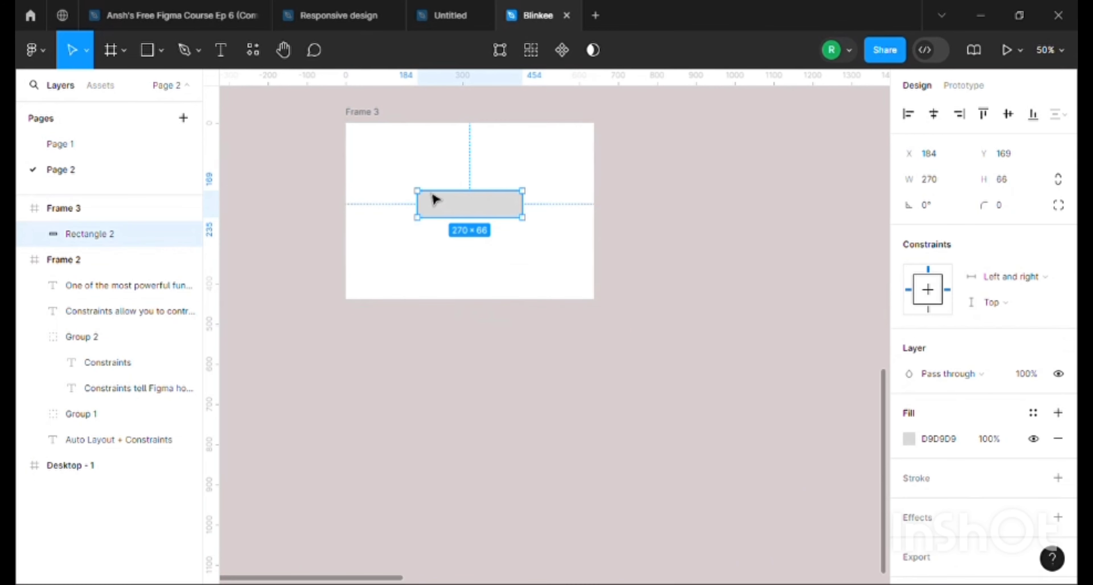
Narrow Frame 3 to about 540 × 438 to test how the constrained rectangle responds
left_click(471, 154)
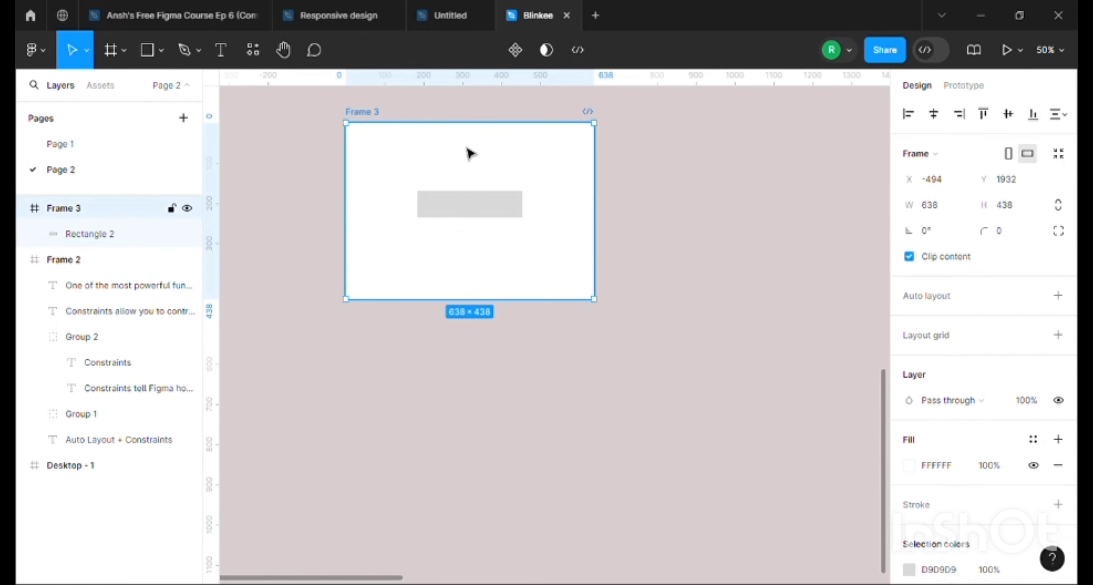
left_click_drag(608, 206, 560, 208)
scroll(954, 397, "down", 3)
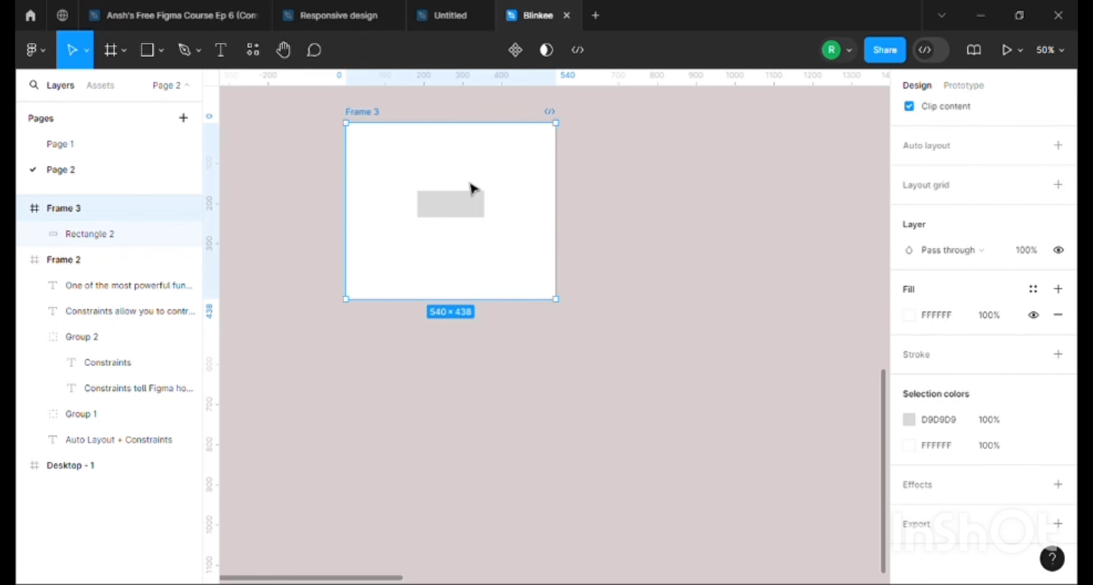
Review the notes contrasting how constraints handle changing frames with how auto layout handles changing objects
left_click(470, 200)
scroll(429, 465, "up", 5)
scroll(402, 420, "up", 7)
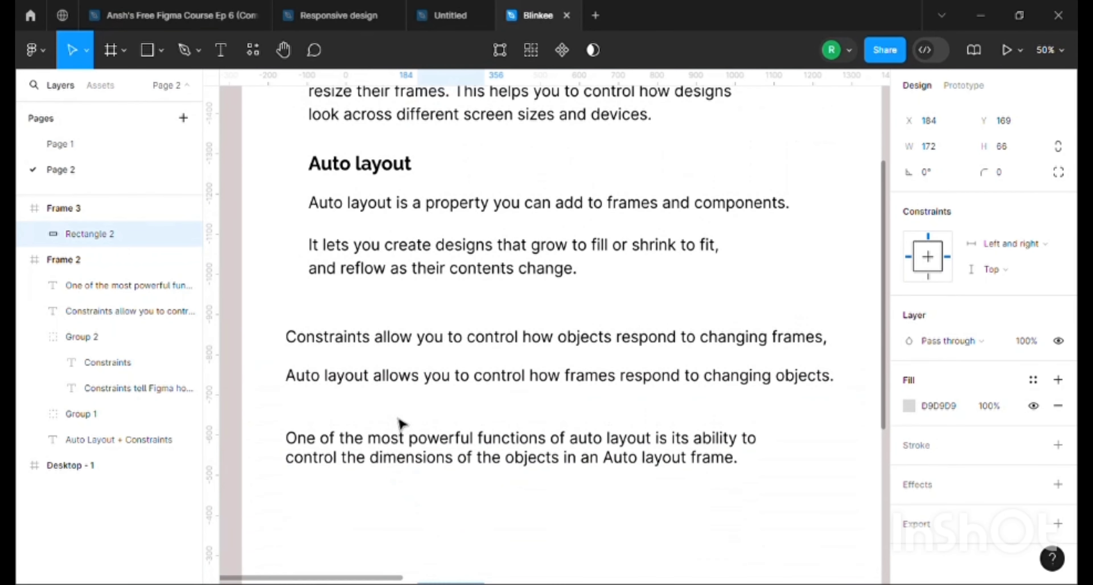
scroll(400, 423, "down", 11)
scroll(467, 296, "up", 10)
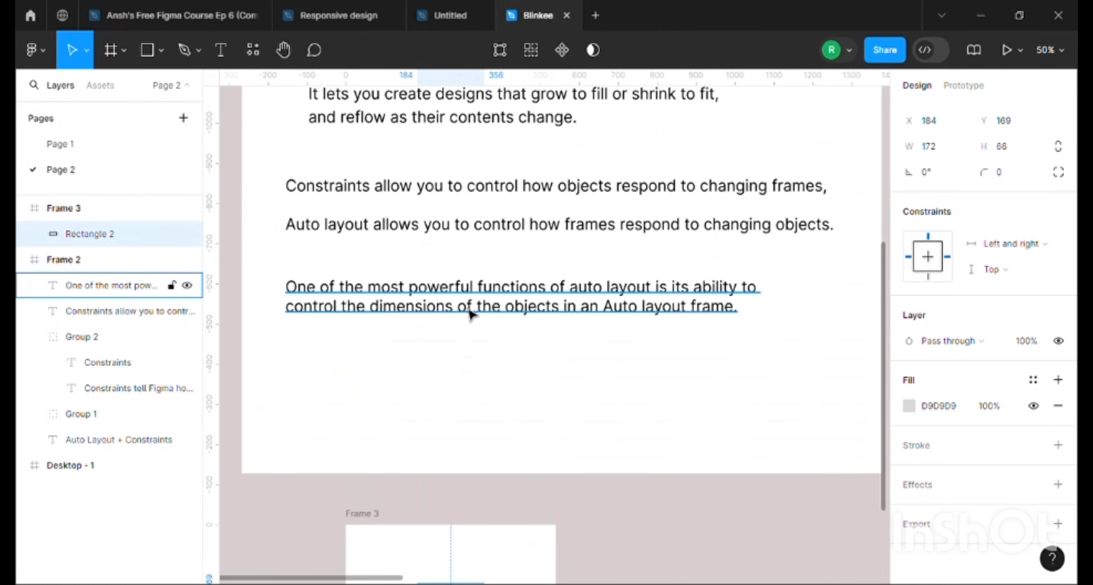
scroll(371, 336, "up", 2)
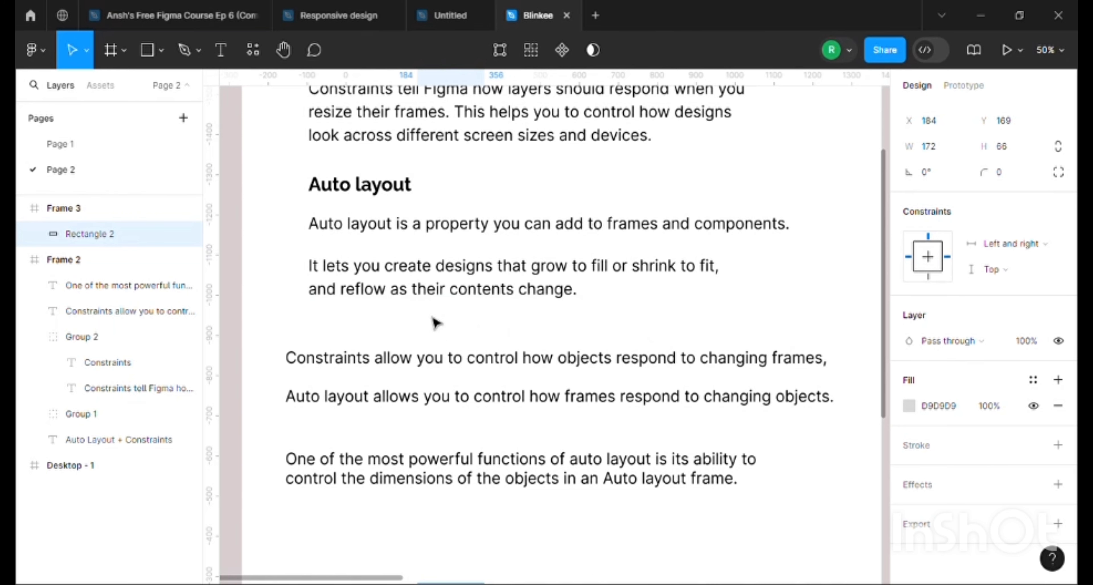
scroll(511, 316, "down", 10)
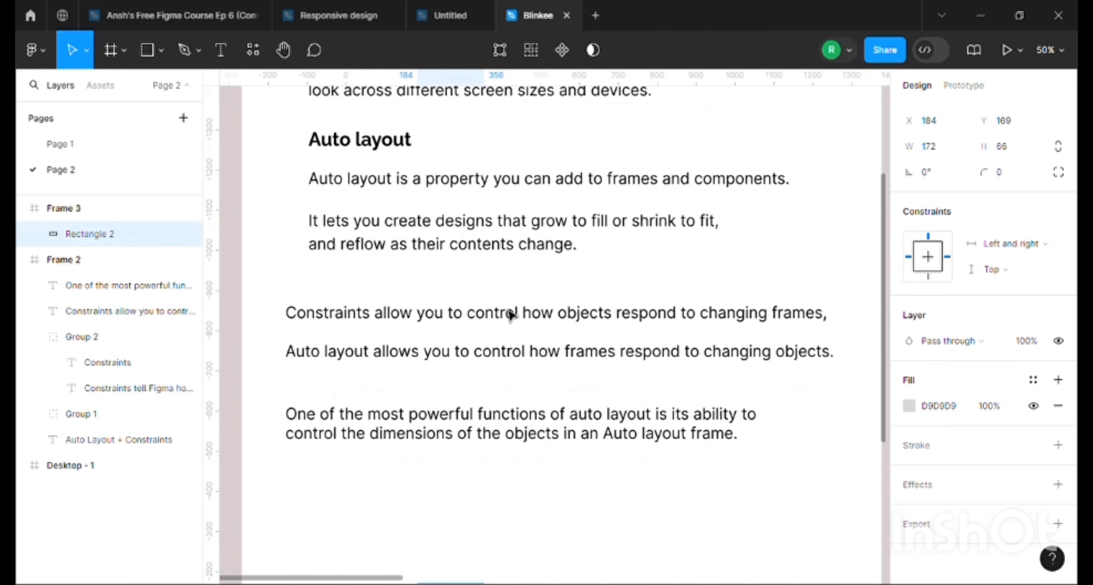
scroll(373, 310, "up", 6)
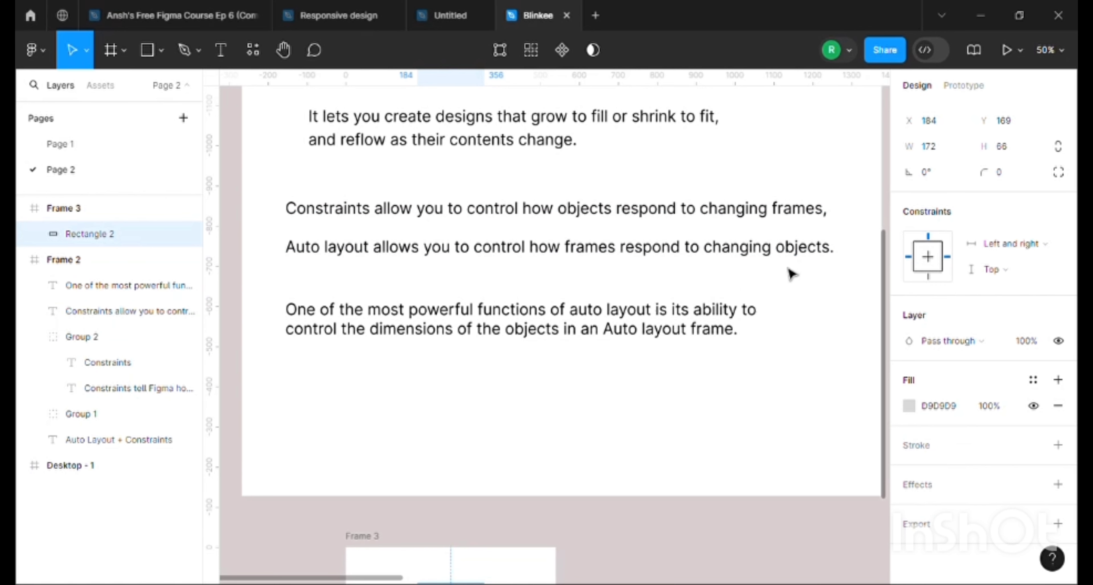
scroll(790, 273, "down", 6)
Reshape the rectangle in Frame 3 to about 152 × 203 and place a copy beside it with a gap of about 32
left_click(363, 268)
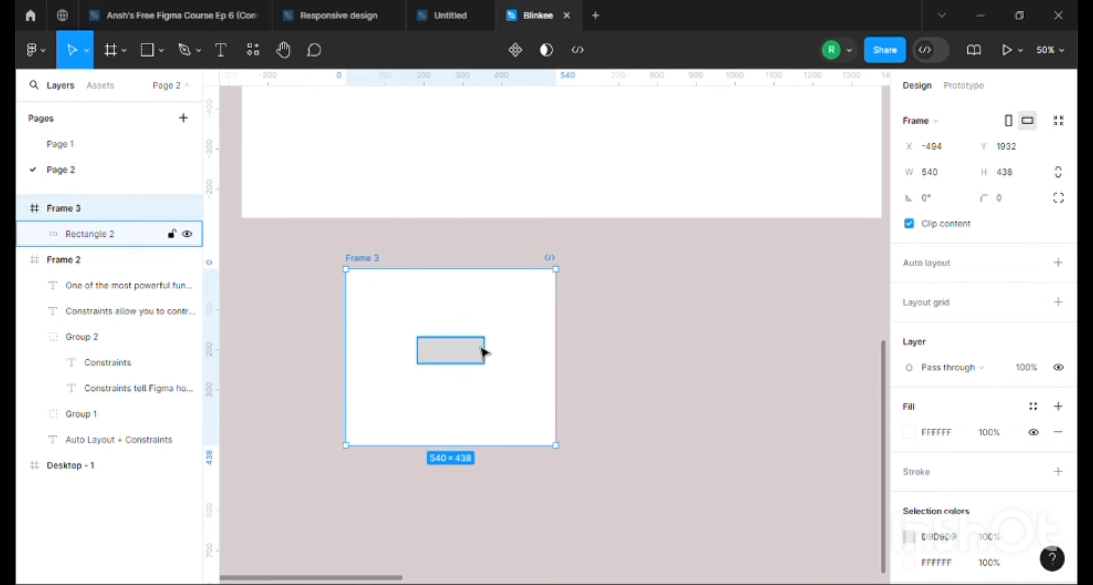
double_click(461, 353)
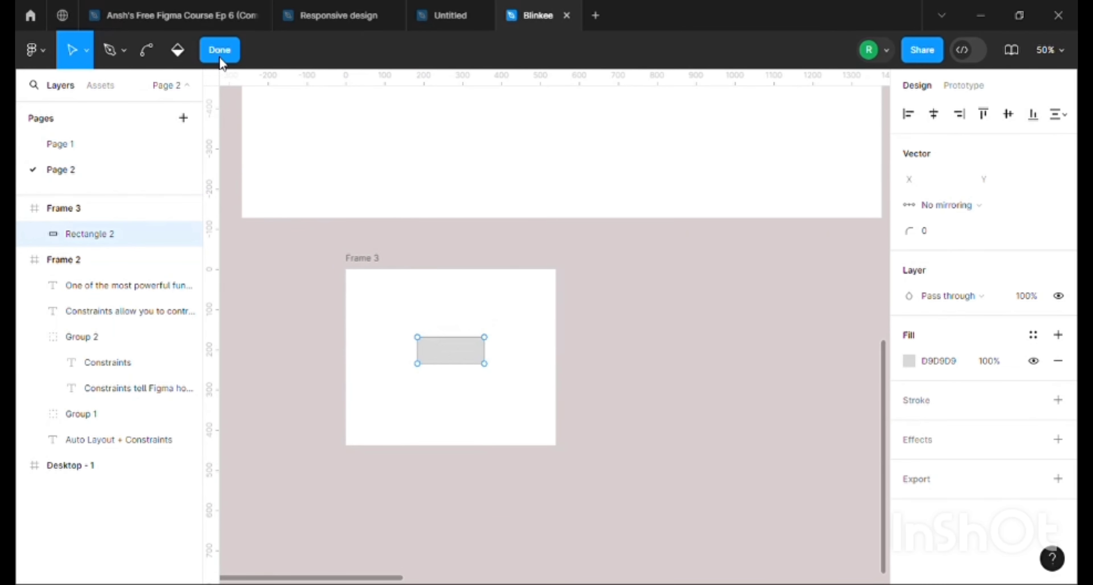
left_click(220, 50)
left_click_drag(455, 349, 437, 405)
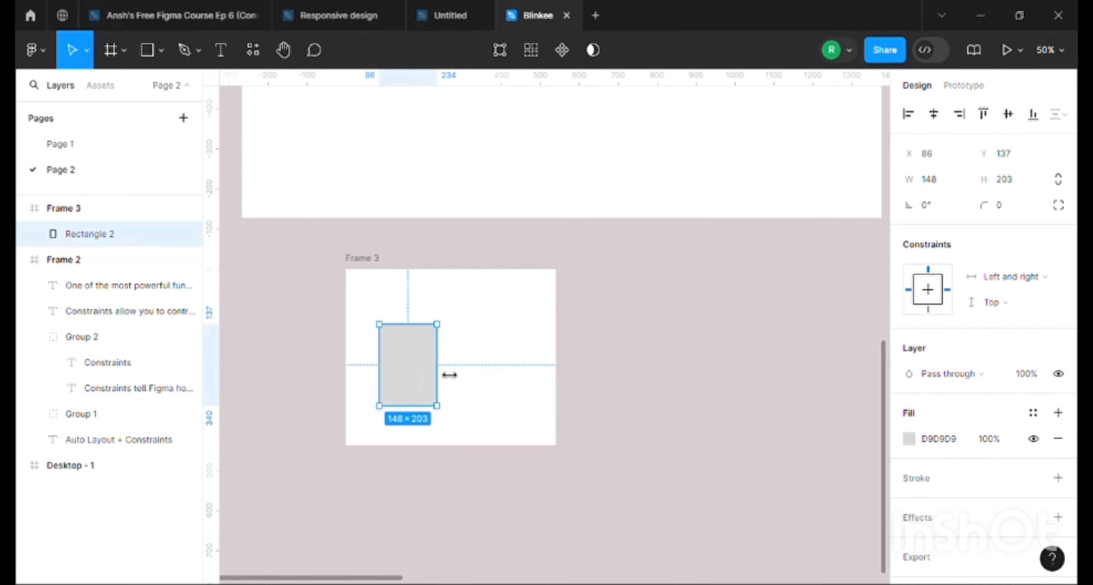
left_click_drag(405, 353, 466, 346)
left_click_drag(377, 300, 465, 327)
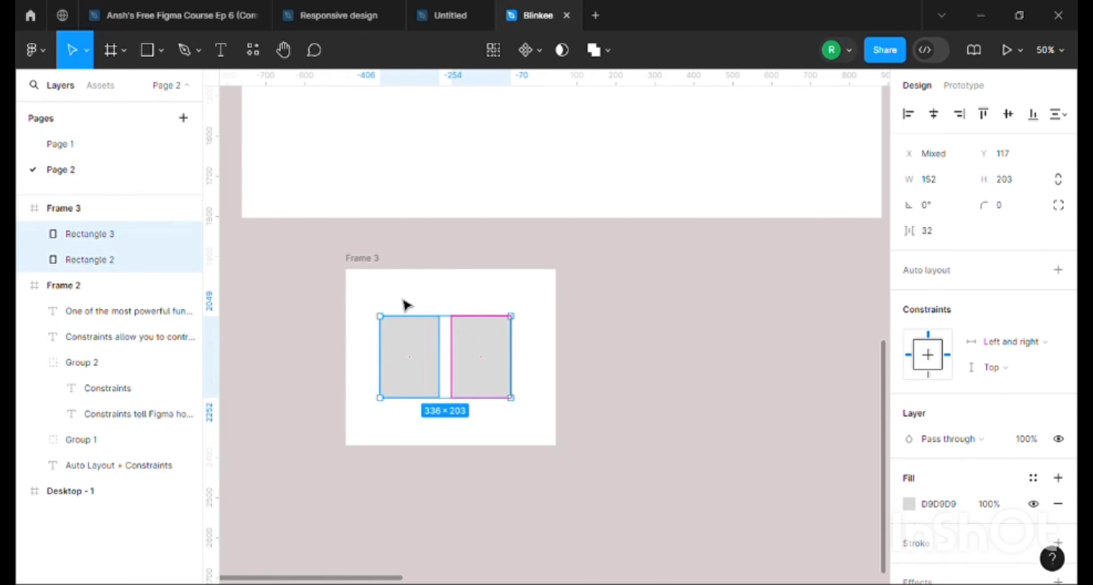
Apply horizontal auto layout to Frame 3 and rename the frame Auto layout
left_click(357, 259)
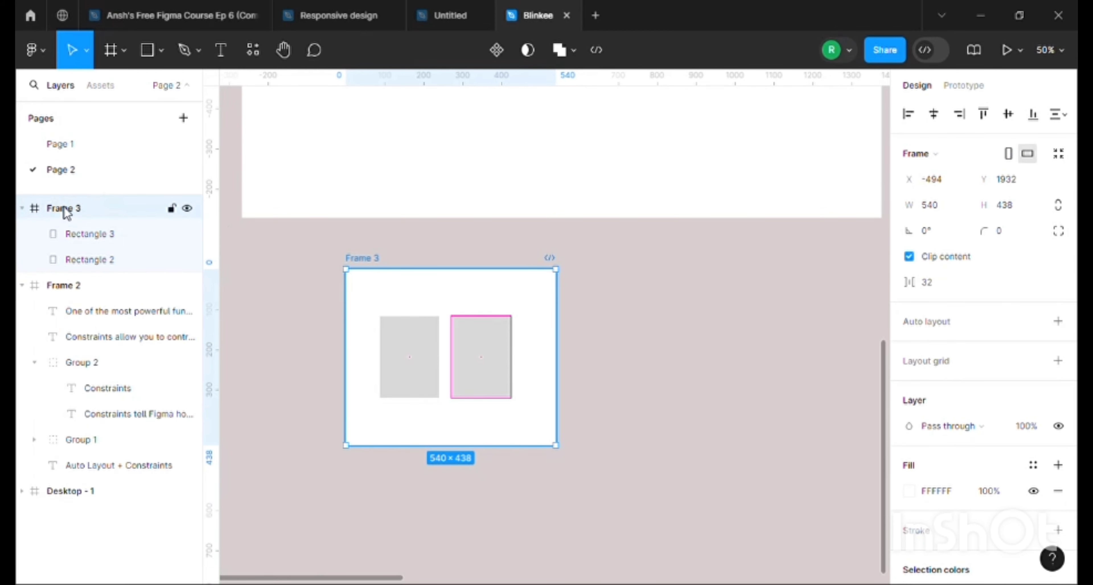
key("shift+a")
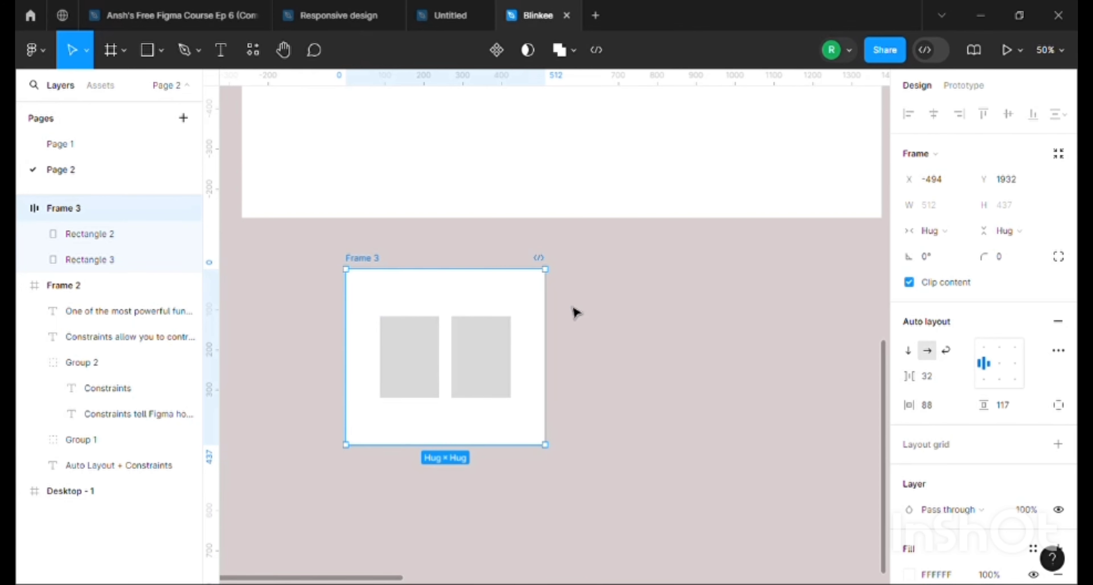
double_click(363, 260)
type("A")
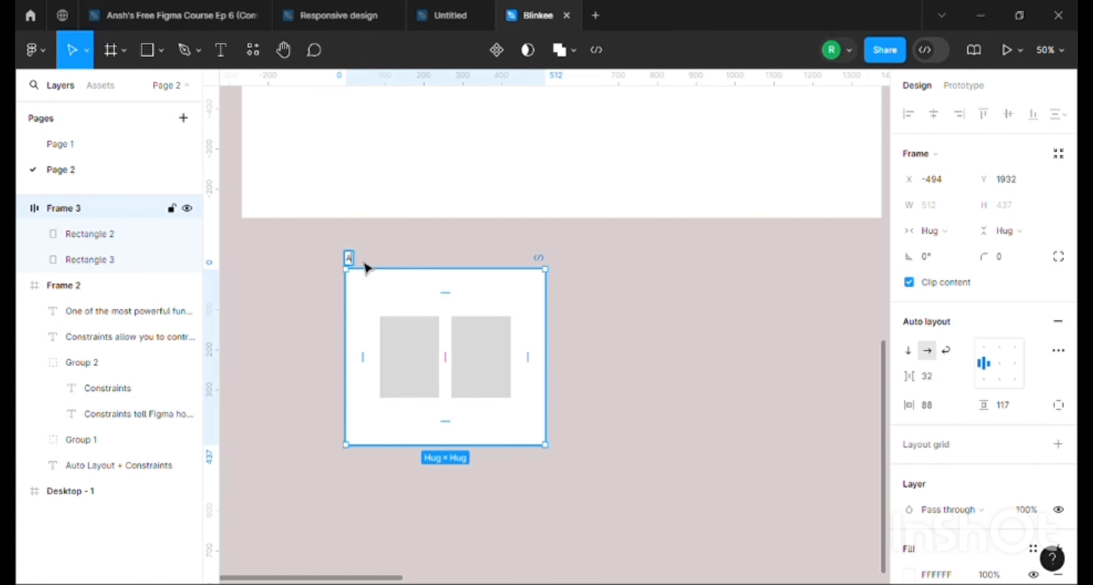
type("uto layout")
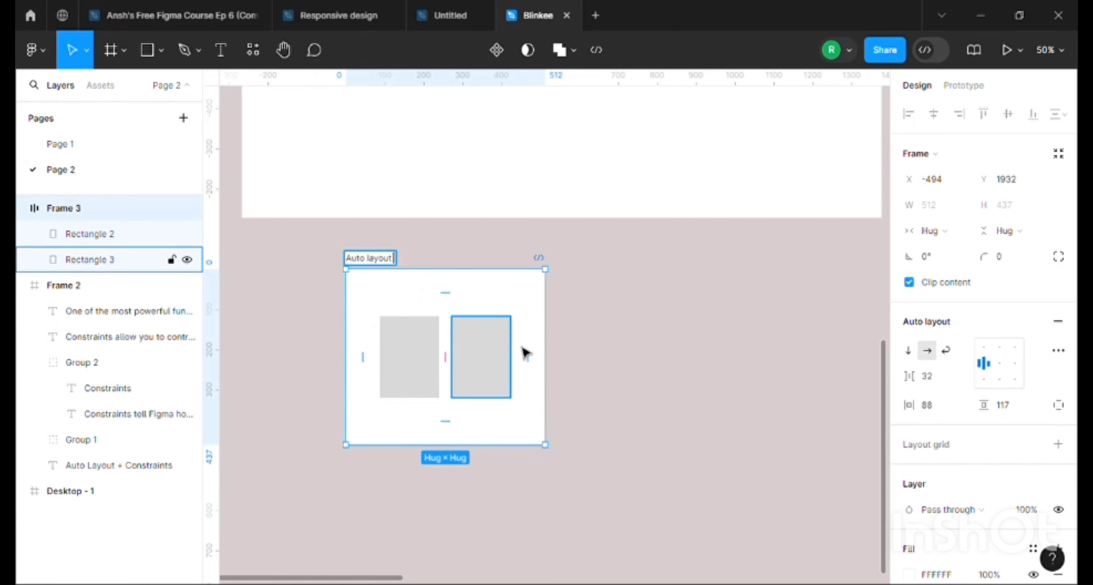
left_click(602, 358)
Duplicate the second rectangle inside the Auto layout frame to add a third one to the row
left_click(405, 382)
left_click(475, 361)
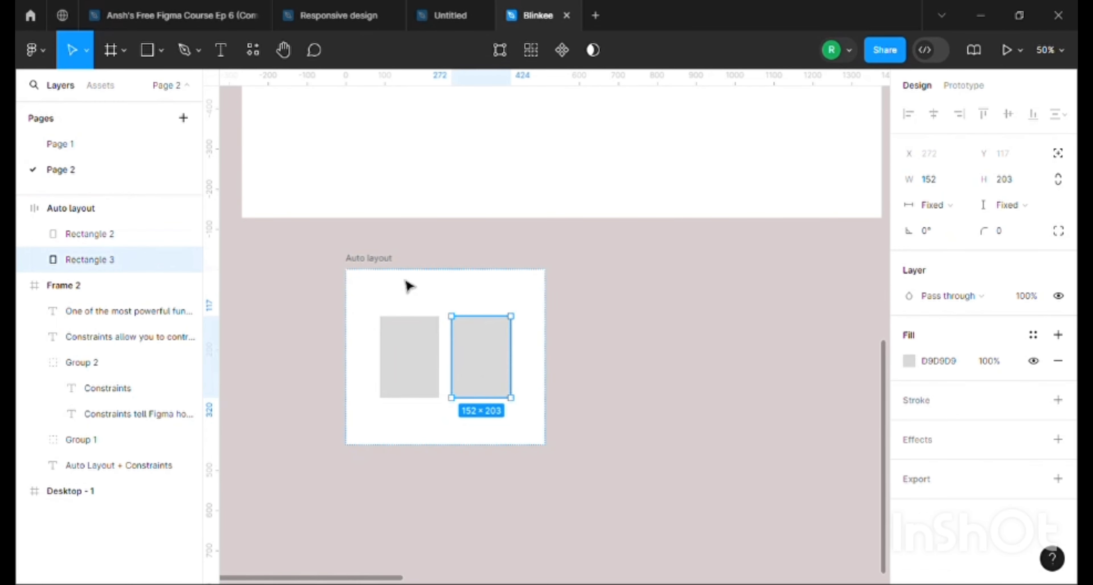
scroll(383, 263, "up", 5)
scroll(383, 263, "down", 5)
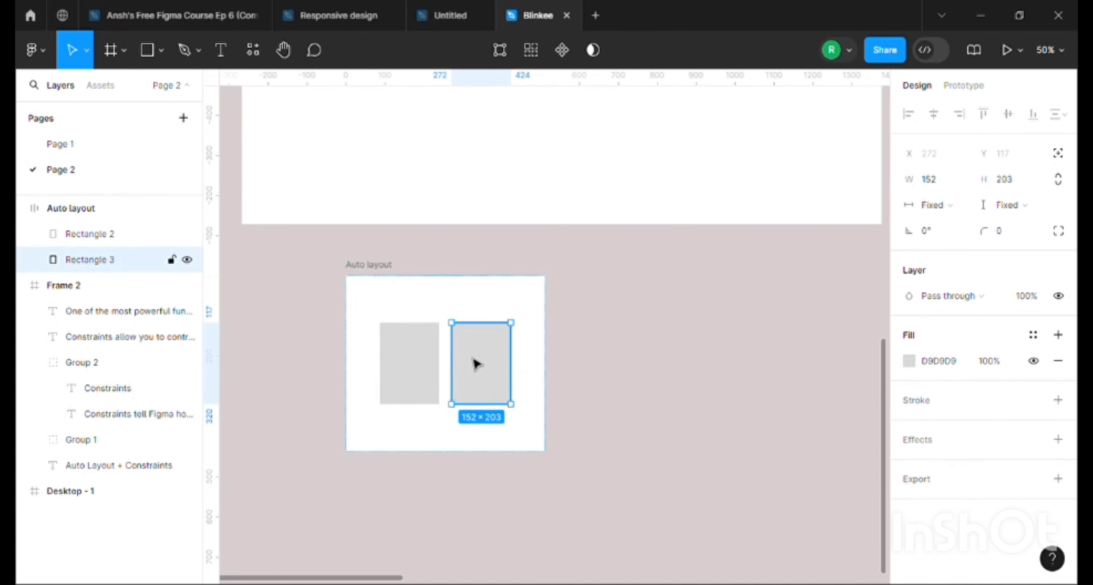
key("ctrl+d")
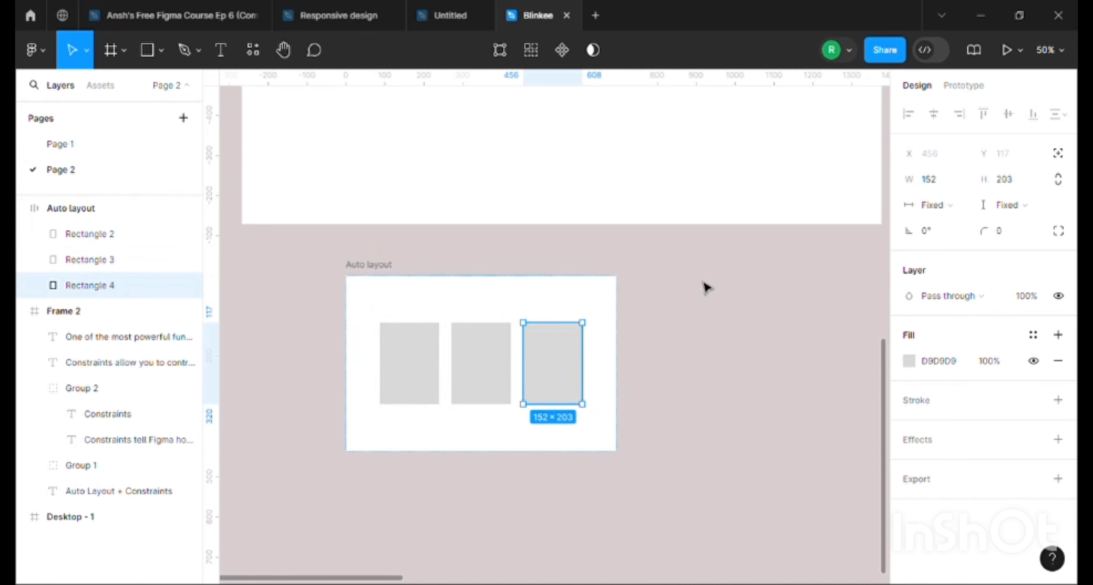
Draw a new frame about 722 × 402 directly beneath the Auto layout frame
scroll(628, 389, "up", 5)
scroll(622, 385, "down", 6)
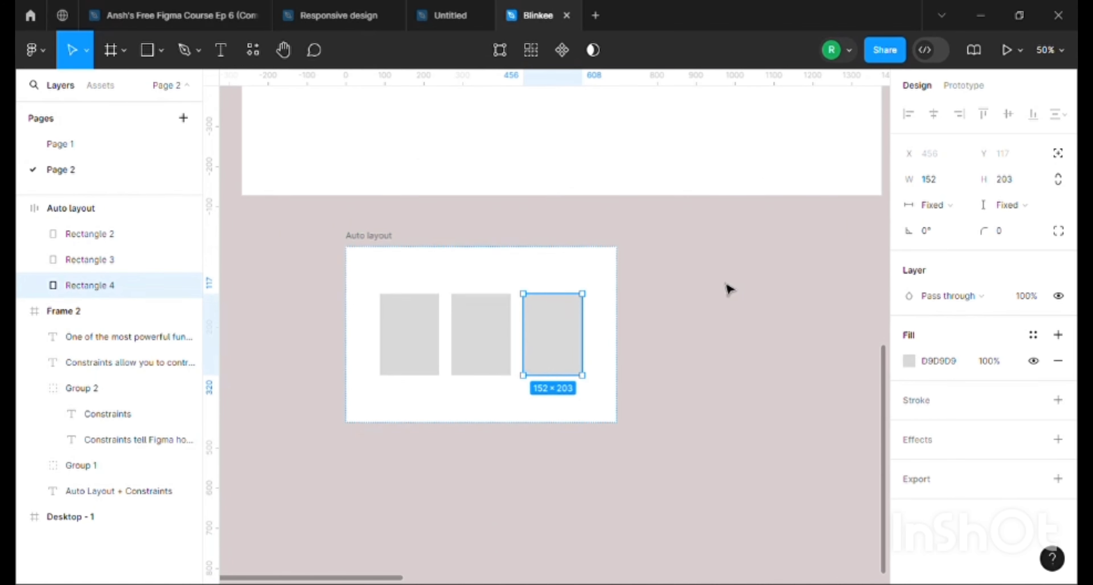
scroll(725, 296, "up", 1)
left_click(722, 309)
scroll(596, 302, "up", 2)
scroll(595, 301, "down", 6)
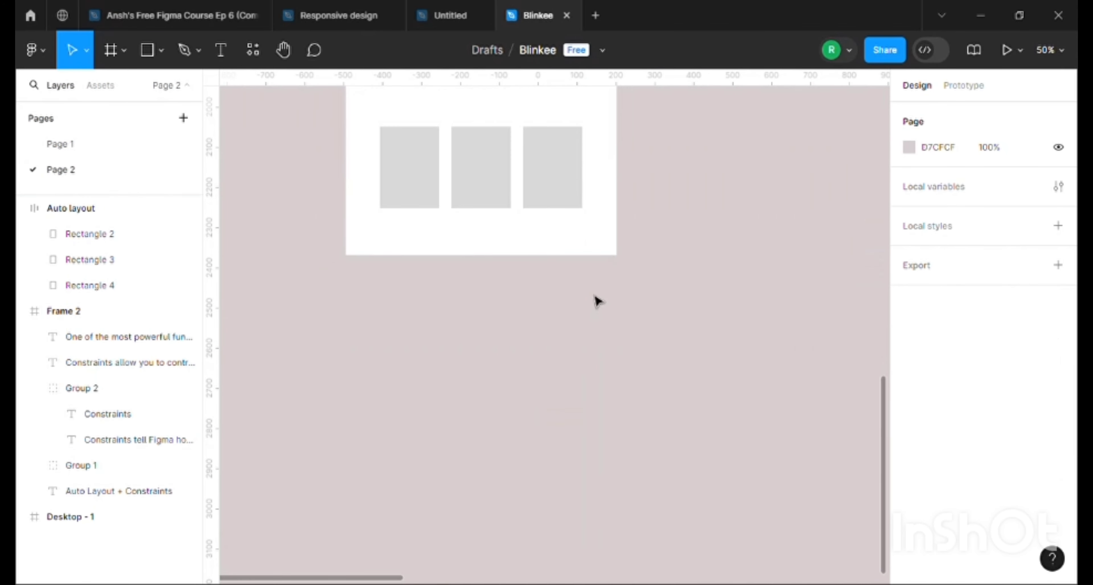
scroll(590, 296, "up", 2)
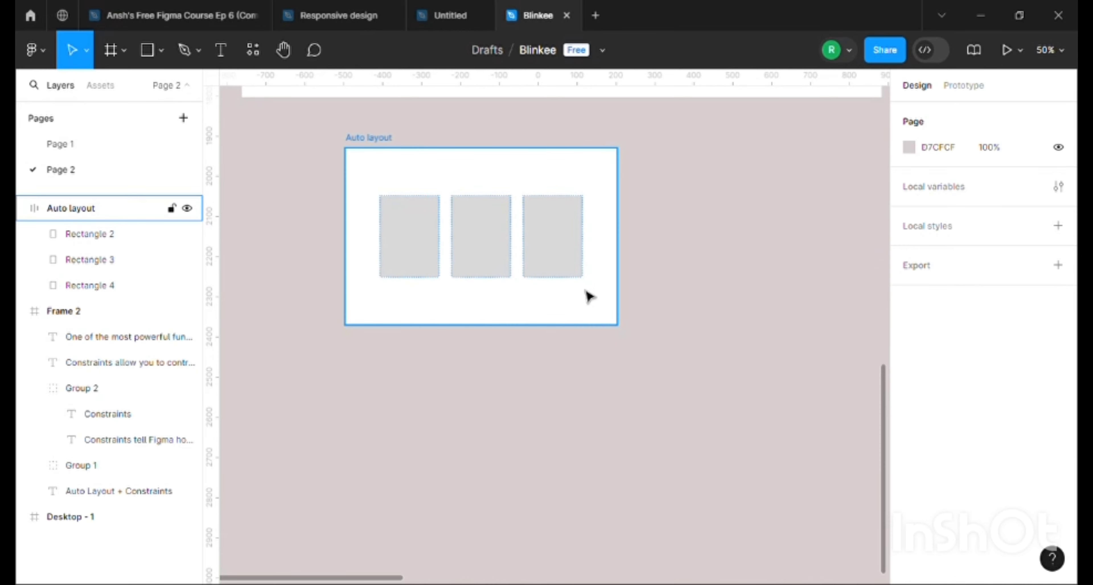
left_click(111, 50)
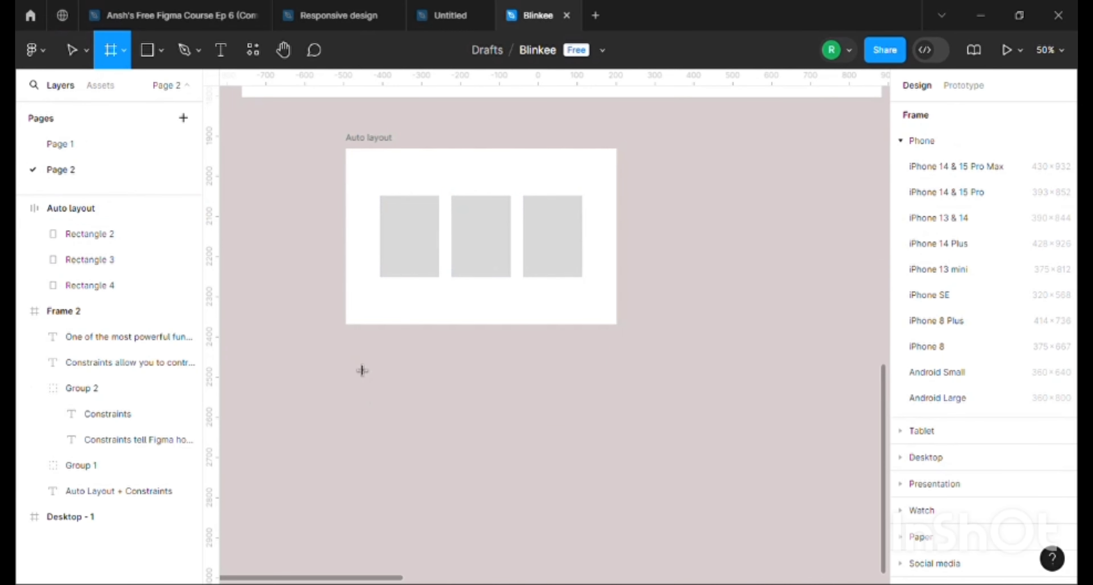
mouse_move(346, 358)
left_mouse_down()
mouse_move(654, 558)
mouse_move(627, 519)
left_mouse_up()
Copy the first rectangle from the Auto layout frame into the new frame and rename that frame Contraint
left_click(421, 240)
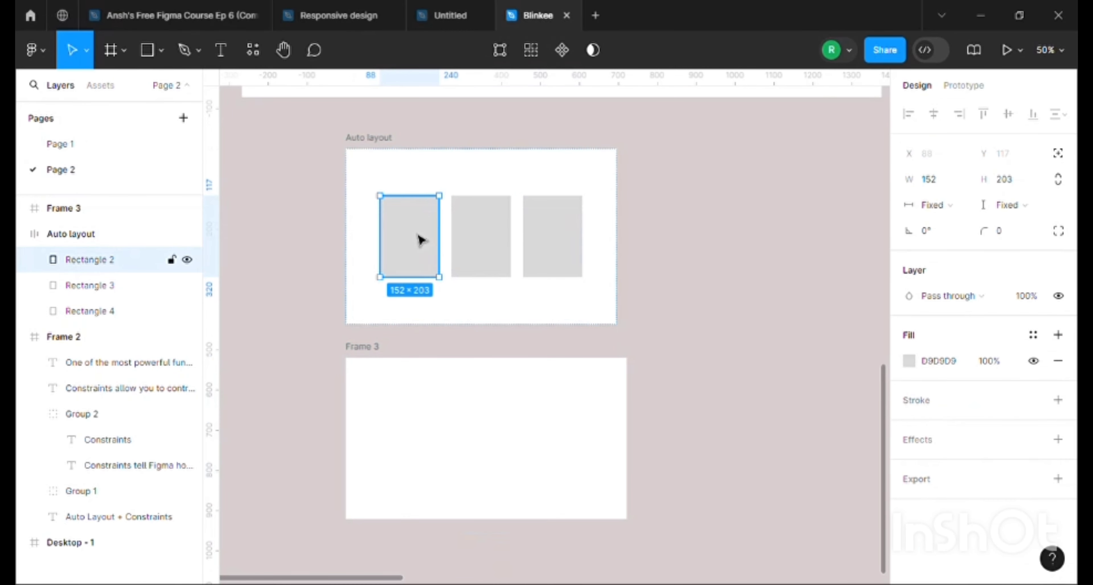
left_click_drag(420, 240, 488, 446)
double_click(367, 350)
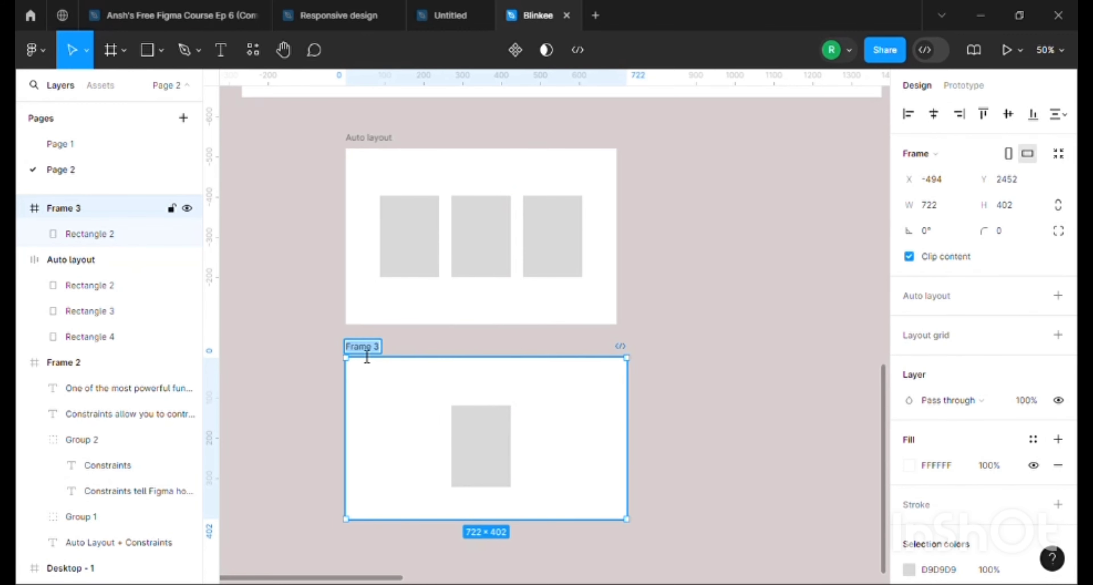
type("Co")
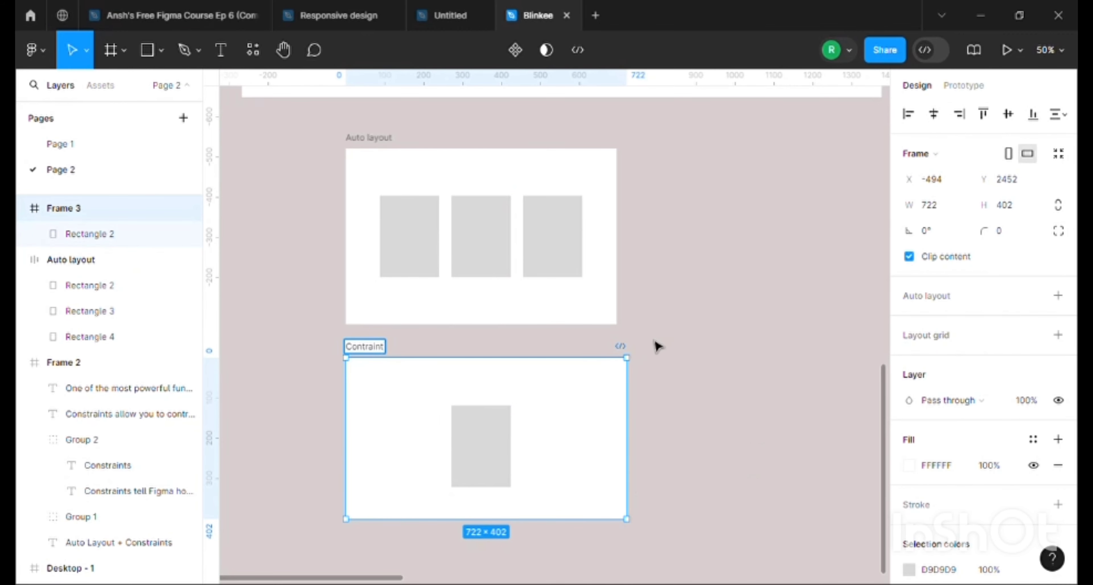
type("ntraint")
left_click(657, 346)
Shift the rectangle in the Contraint frame leftward and place a duplicate beside it at about X 326, Y 99
left_click(488, 441)
left_click_drag(487, 442, 457, 436)
key("ctrl+d")
left_click_drag(499, 439, 502, 439)
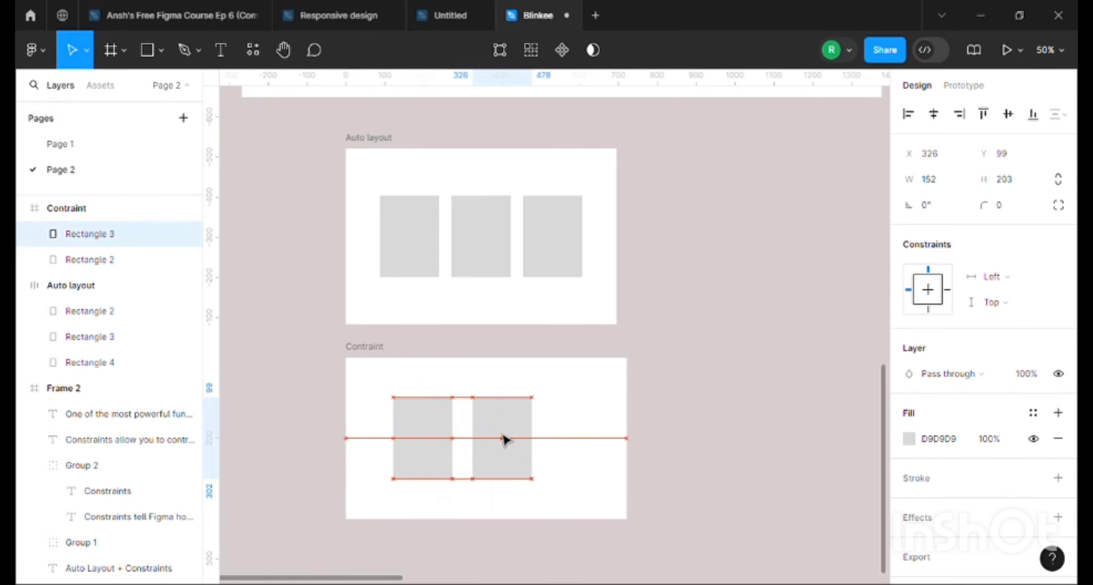
left_click(592, 426)
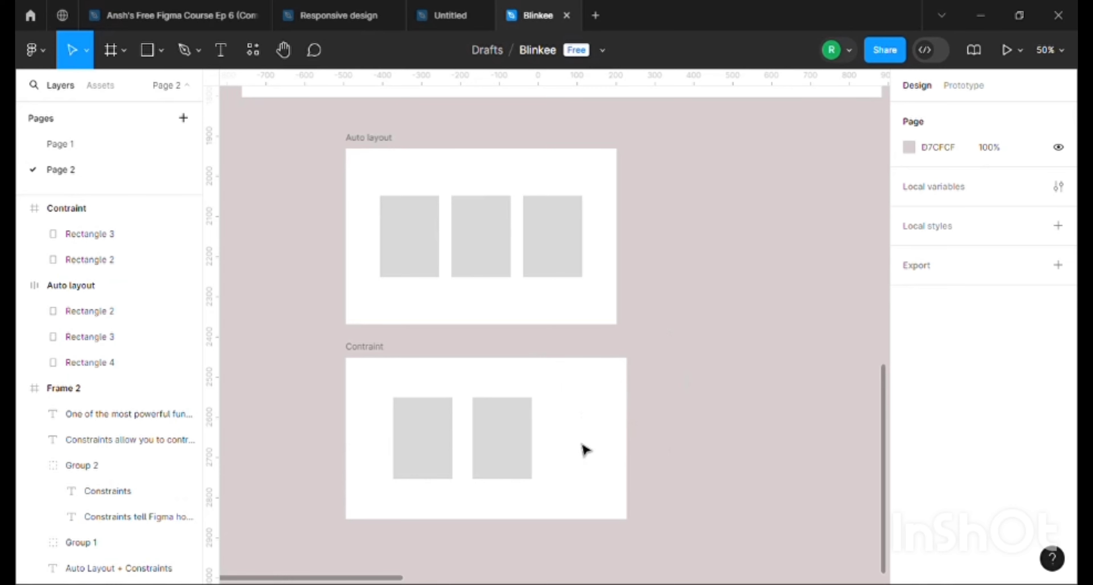
Duplicate the third rectangle in the Auto layout frame to extend the row to four
left_click(569, 236)
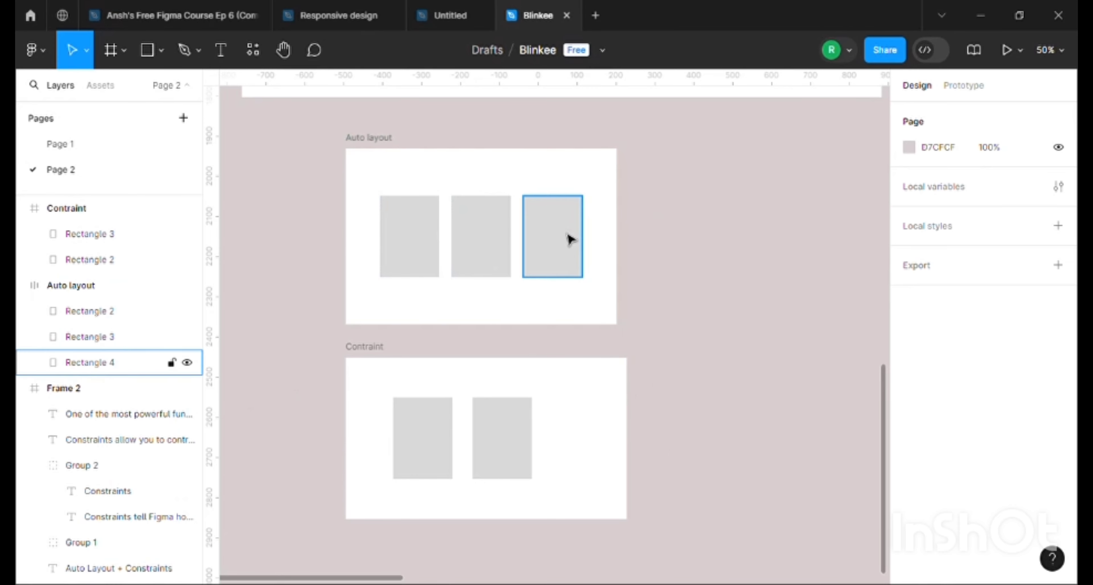
double_click(568, 236)
left_click(212, 55)
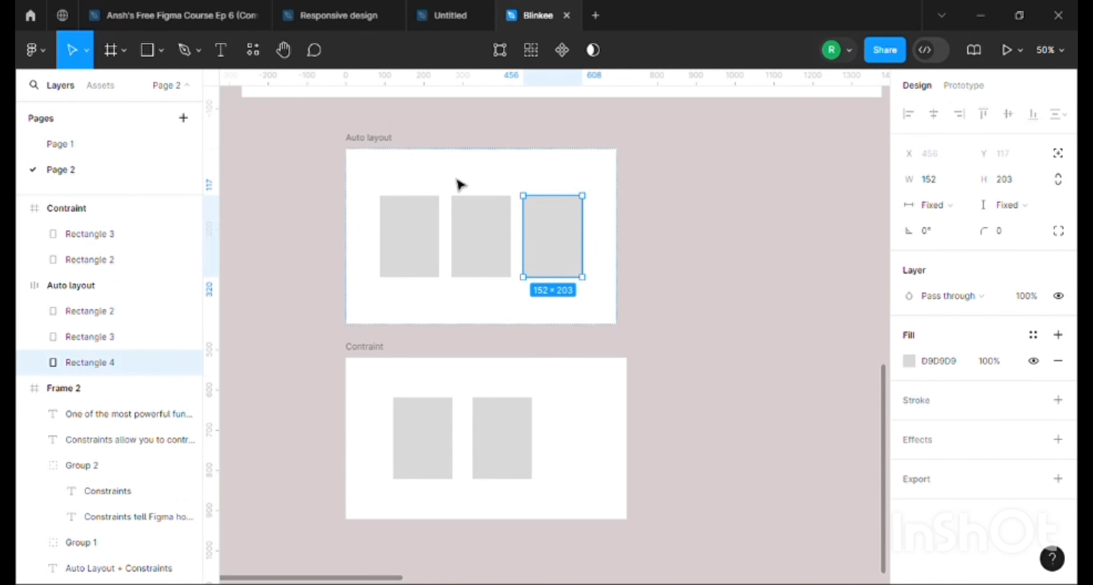
key("ctrl+d")
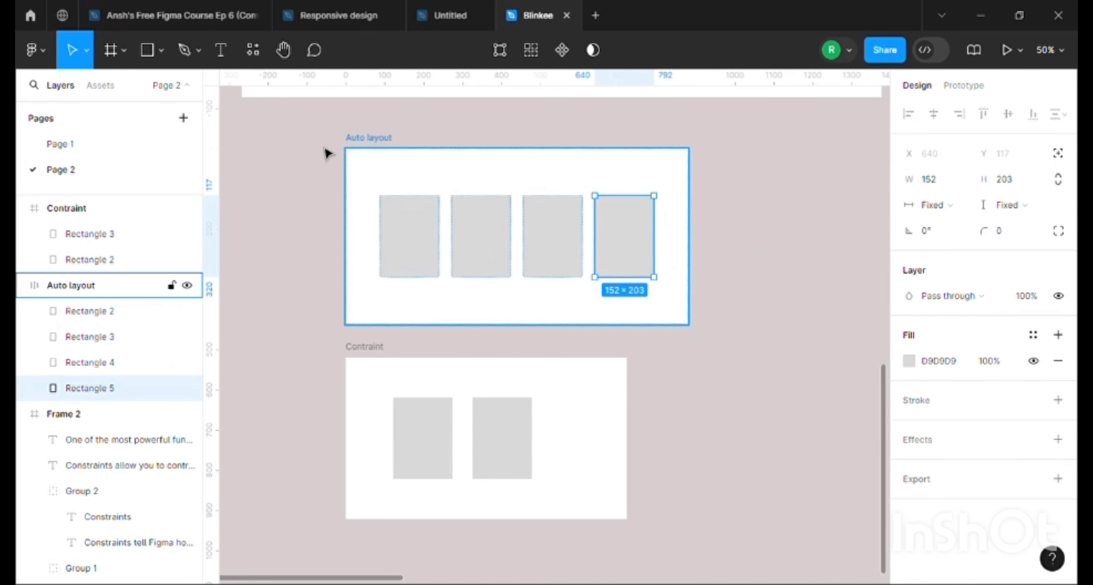
Compare the Auto layout frame containing four rectangles with the note on how frames respond to changing objects
left_click(666, 170)
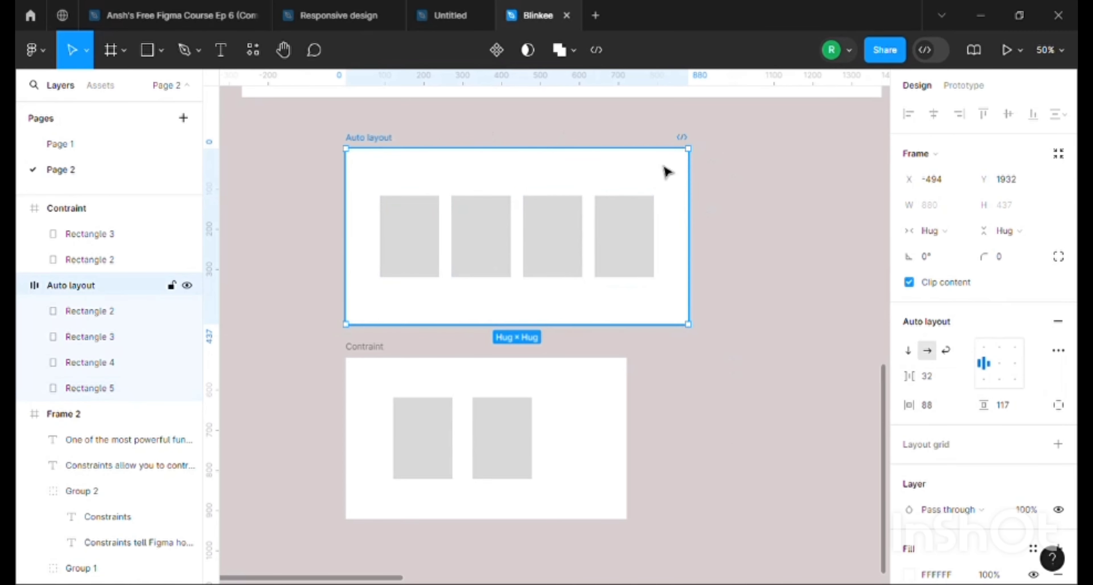
scroll(666, 171, "up", 6)
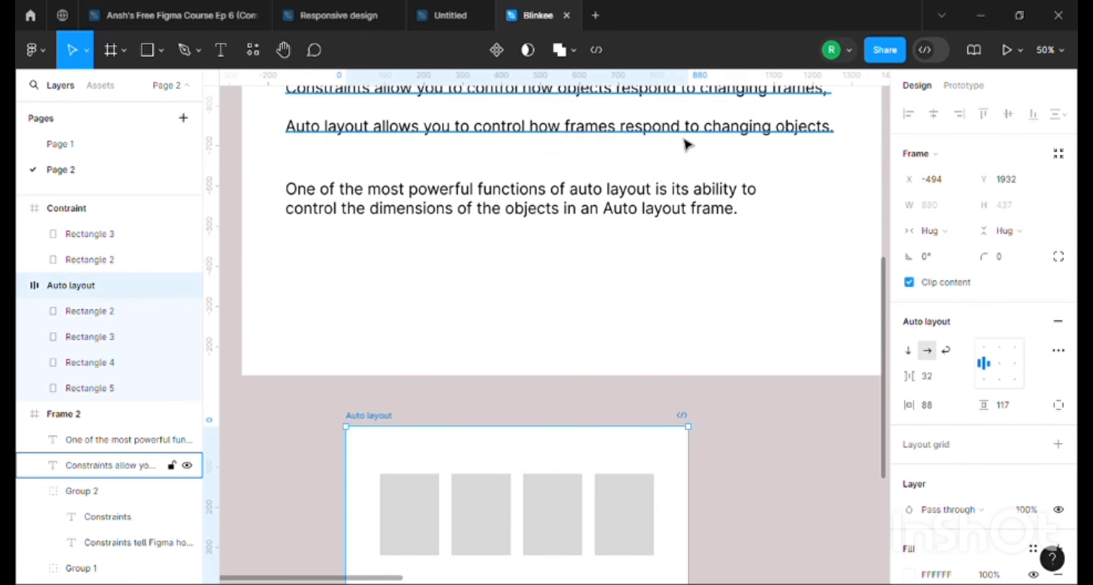
scroll(759, 232, "down", 5)
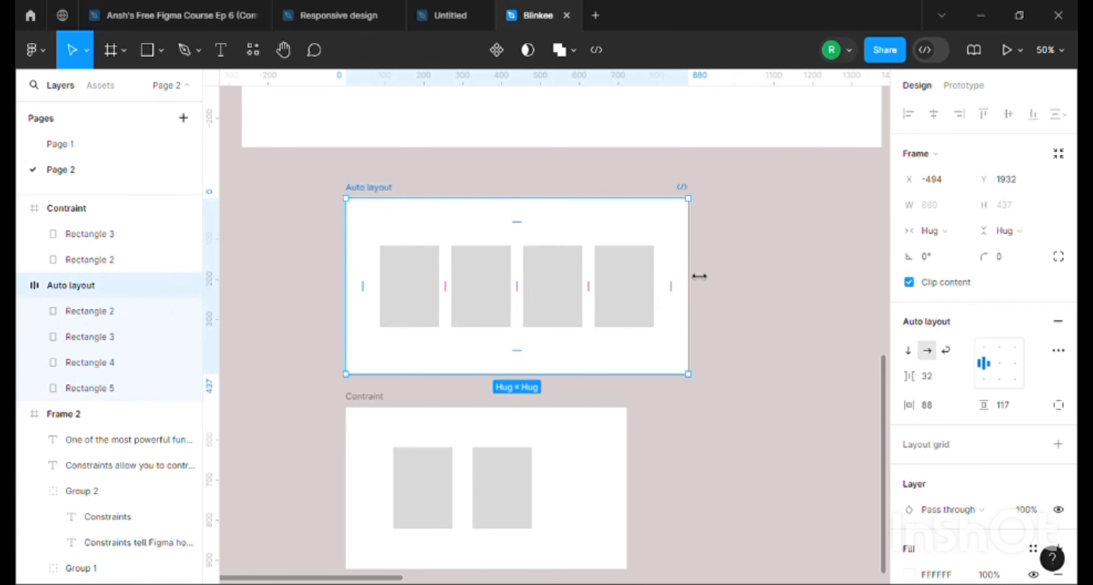
left_click_drag(700, 276, 659, 276)
double_click(659, 276)
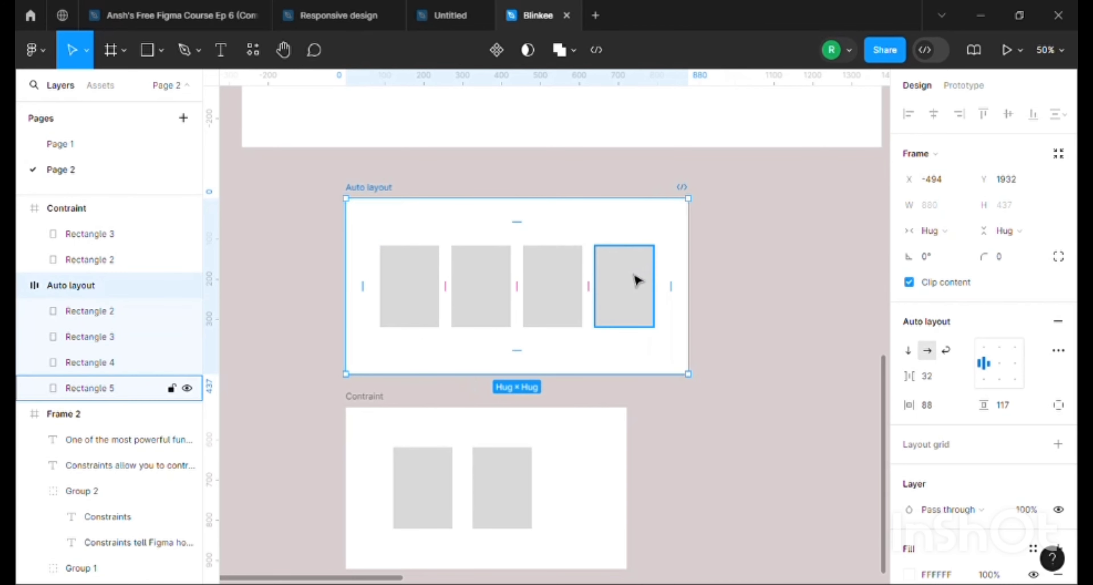
left_click(634, 280)
Set the width of all four rectangles in the Auto layout frame to Fill container
left_click(399, 229)
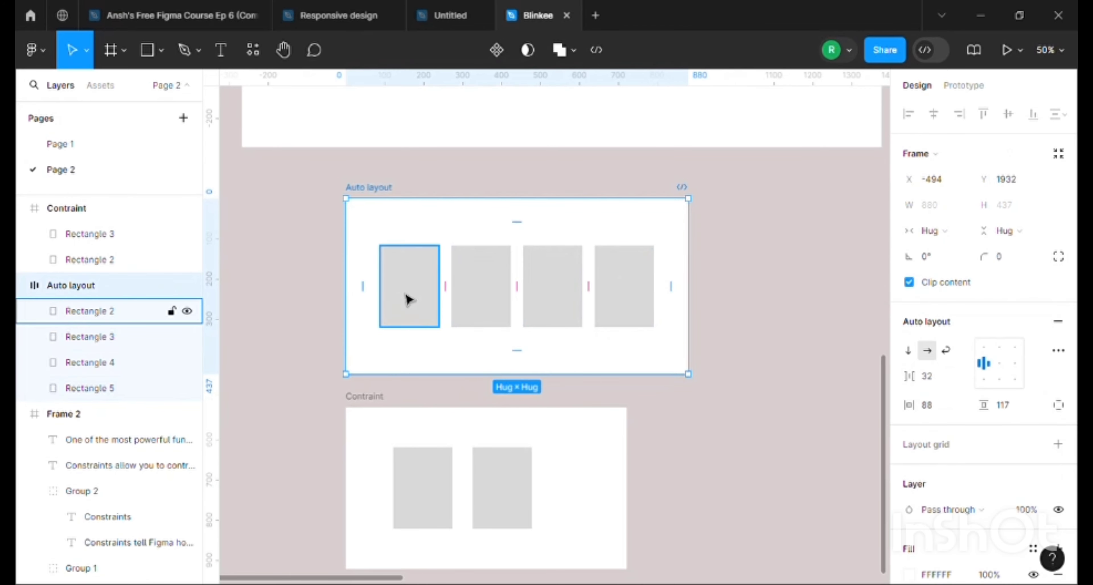
left_click(407, 300)
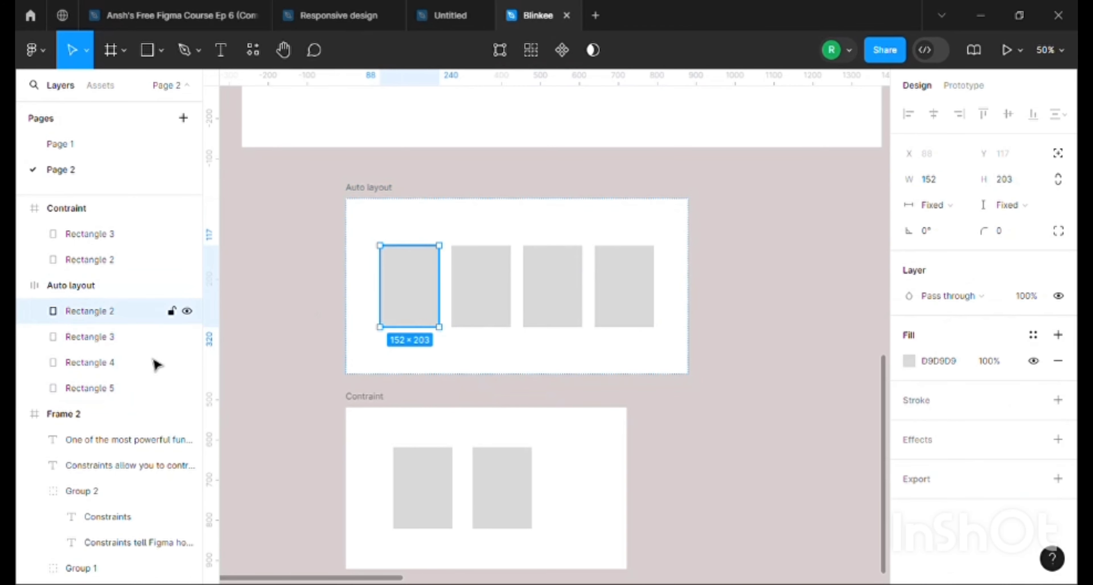
left_click(378, 200)
key("Return")
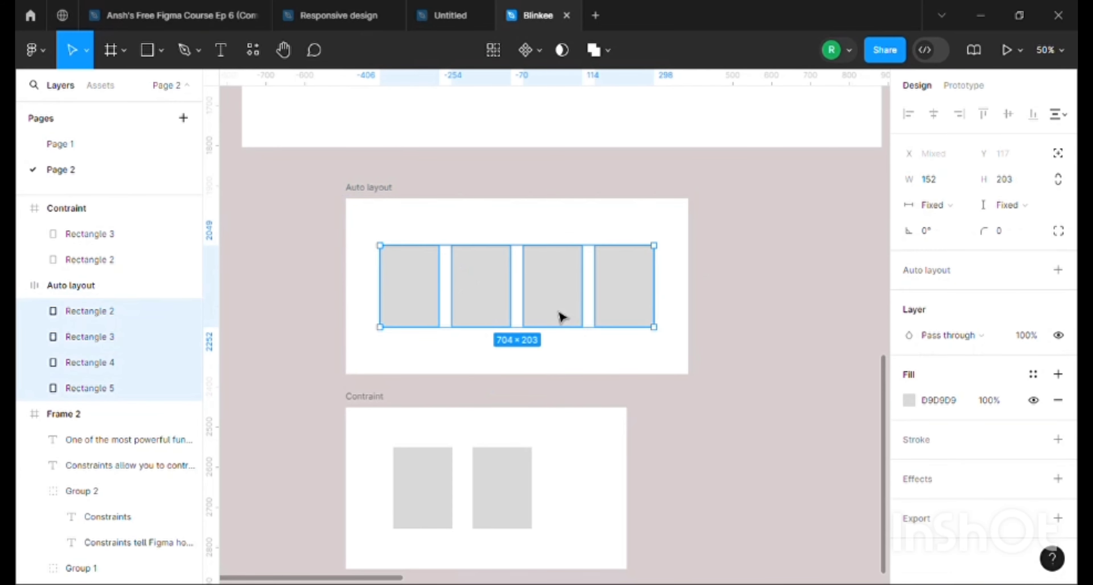
left_click(938, 205)
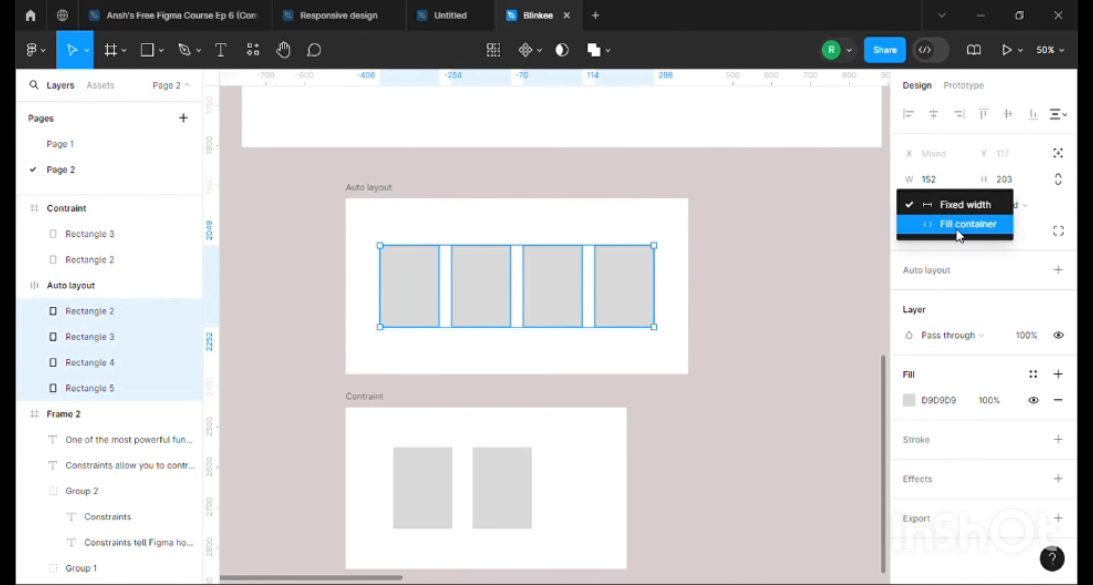
left_click(957, 232)
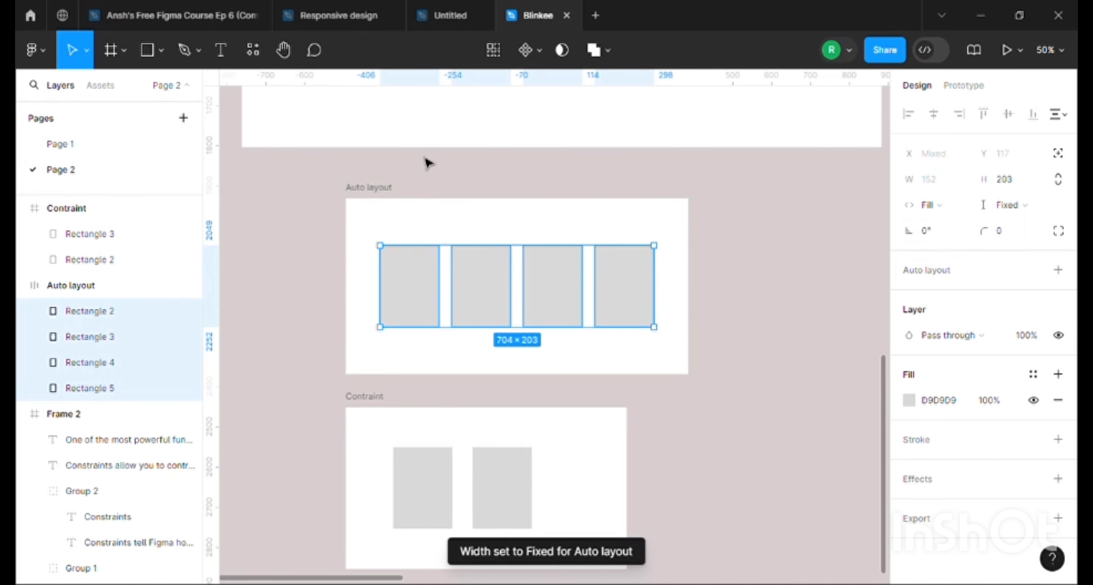
Resize the Auto layout frame to about 658 × 414 to demonstrate how its rectangles respond
left_click(382, 188)
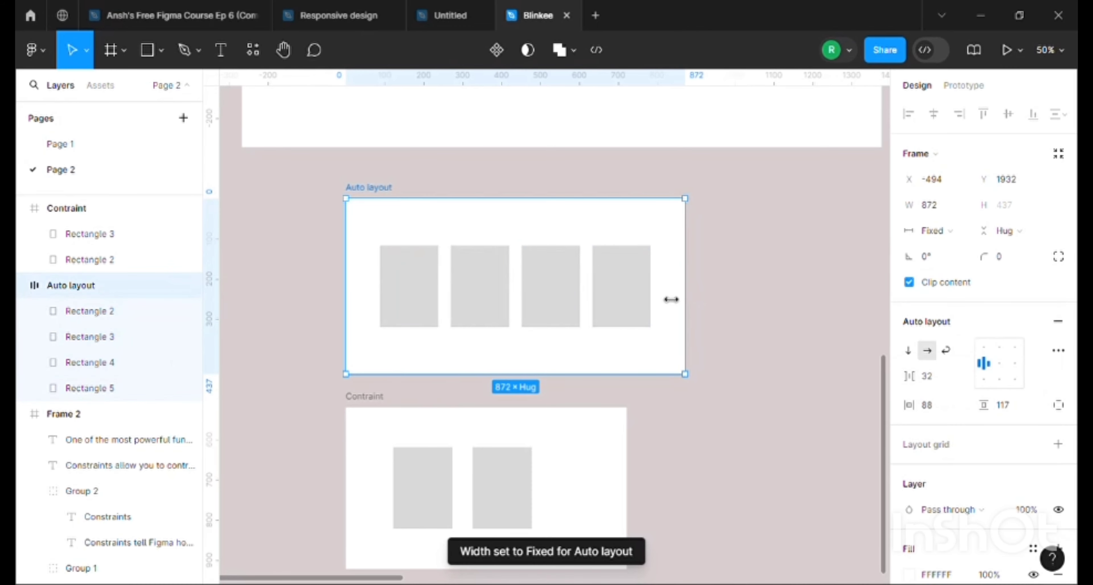
left_click_drag(671, 300, 584, 384)
scroll(409, 451, "down", 3)
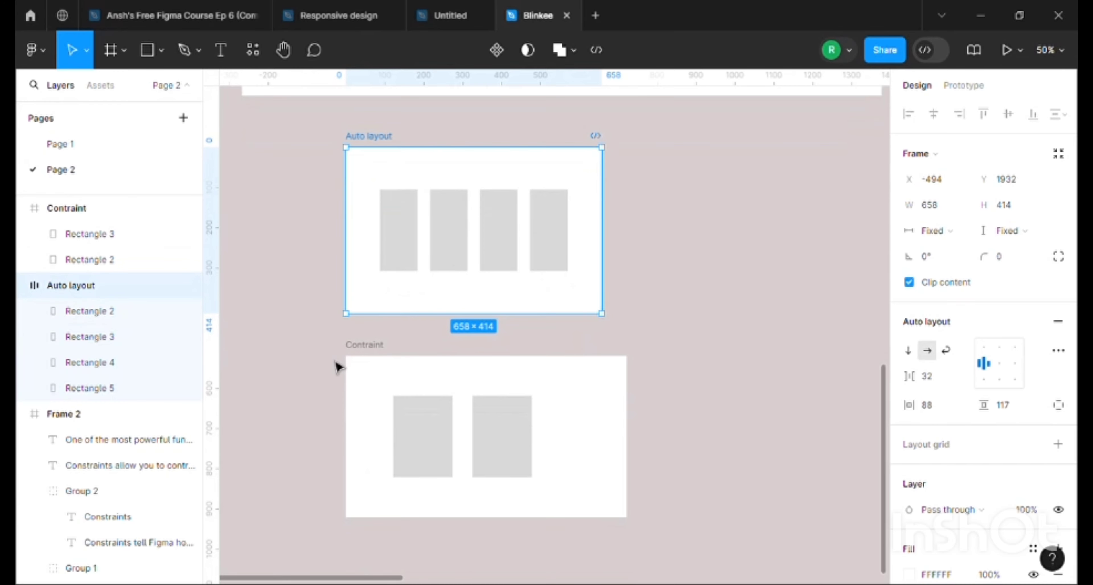
left_click(717, 268)
Draw a rectangle about 374 × 260 on the empty canvas below Frame 2
scroll(537, 303, "up", 10)
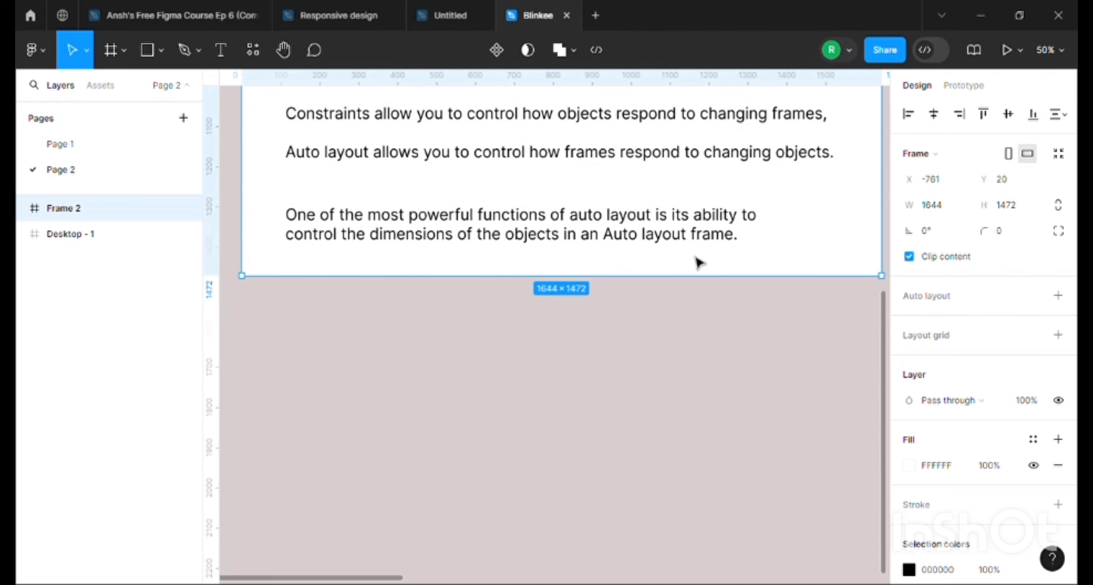
scroll(698, 262, "down", 3)
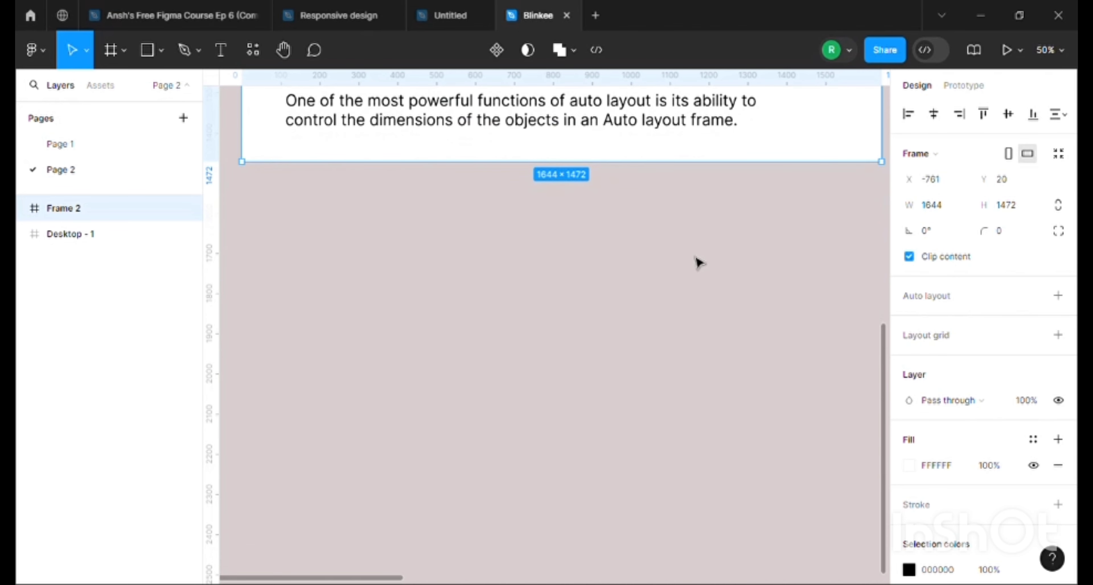
scroll(698, 262, "down", 2)
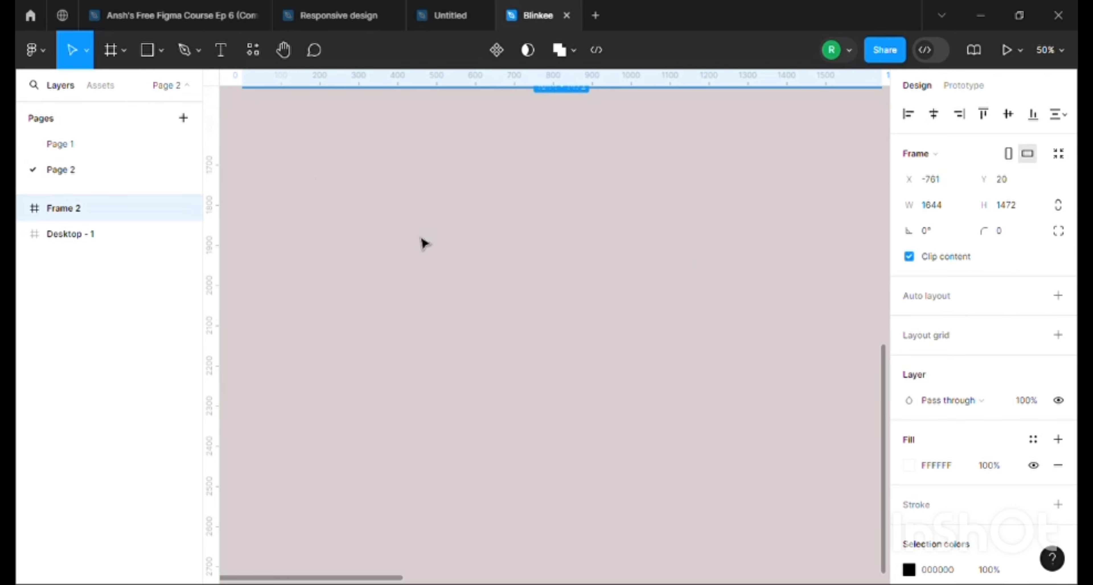
left_click(149, 50)
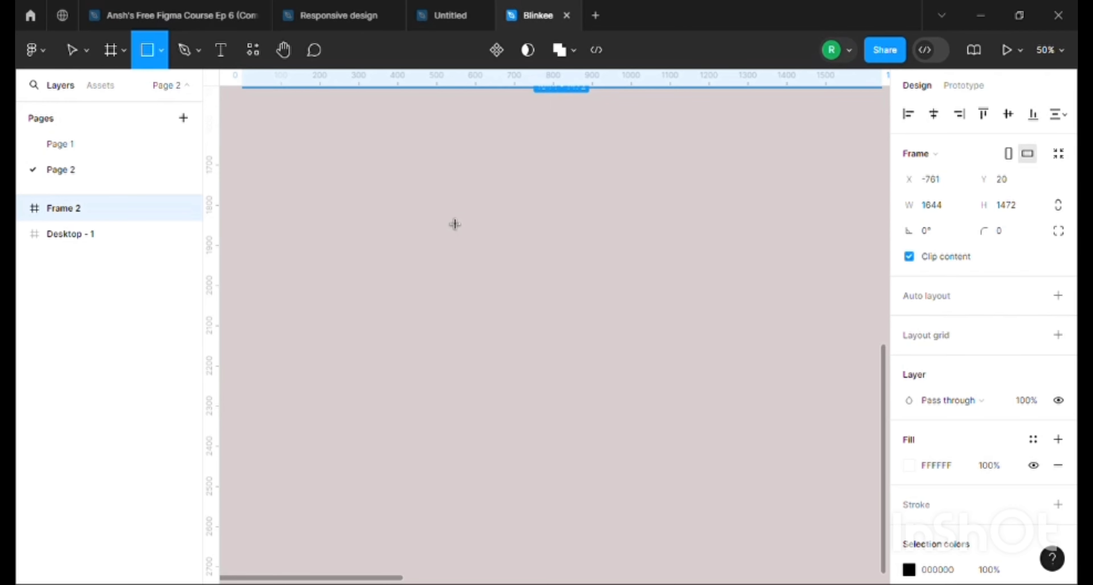
left_click_drag(443, 211, 588, 316)
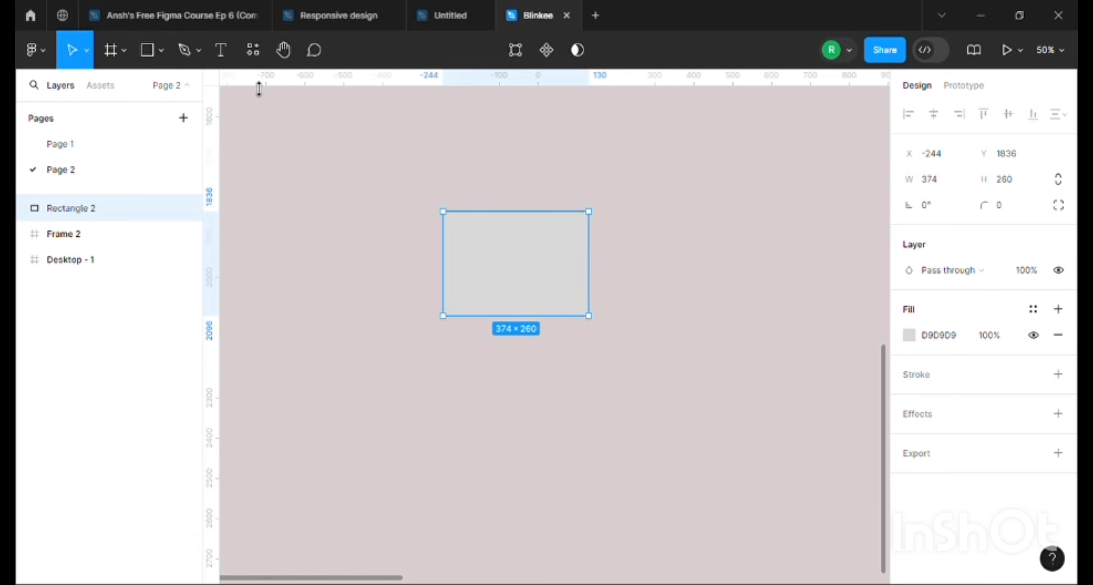
Add a text layer reading "Heading" below the rectangle, aligned with its left edge
left_click(221, 50)
left_click(443, 357)
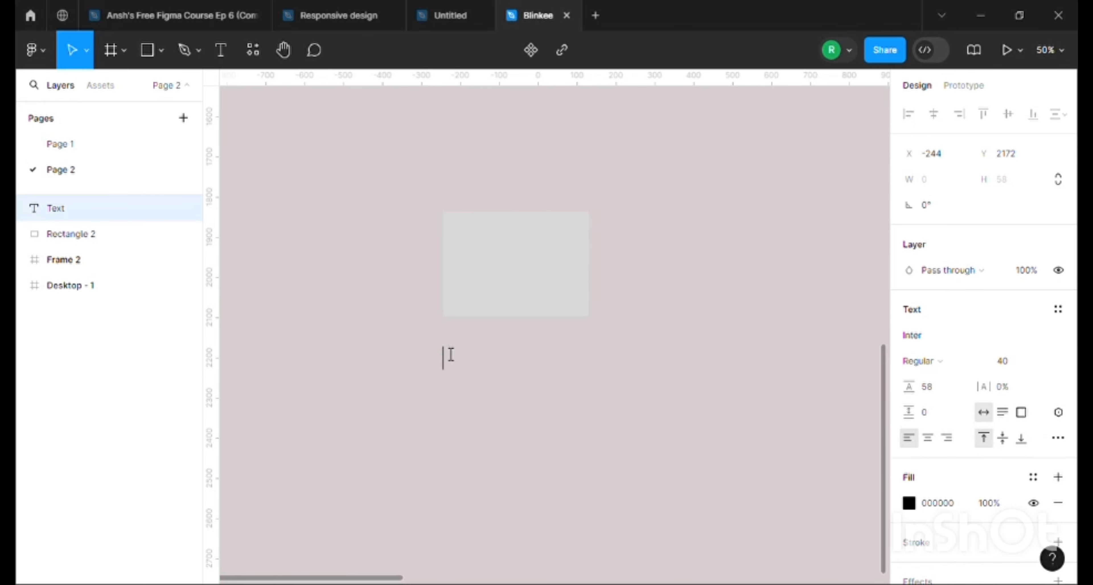
type("Heading")
key("Escape")
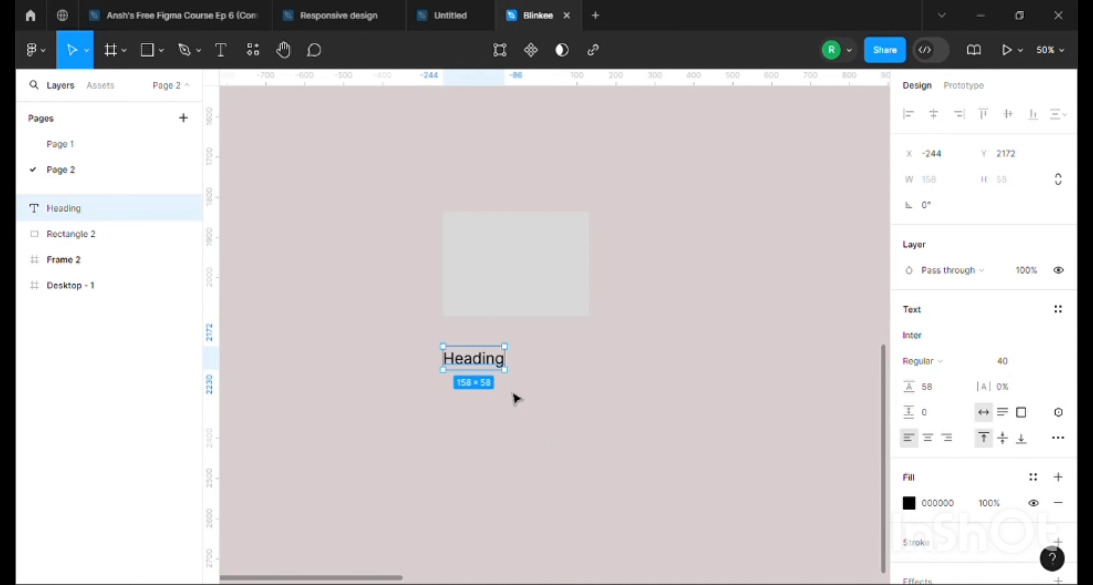
Duplicate the heading text twice beneath it and change the copies to "Body" and "Button"
left_click_drag(481, 361, 466, 426)
double_click(479, 386)
type("Body")
key("Escape")
double_click(466, 424)
type("Button")
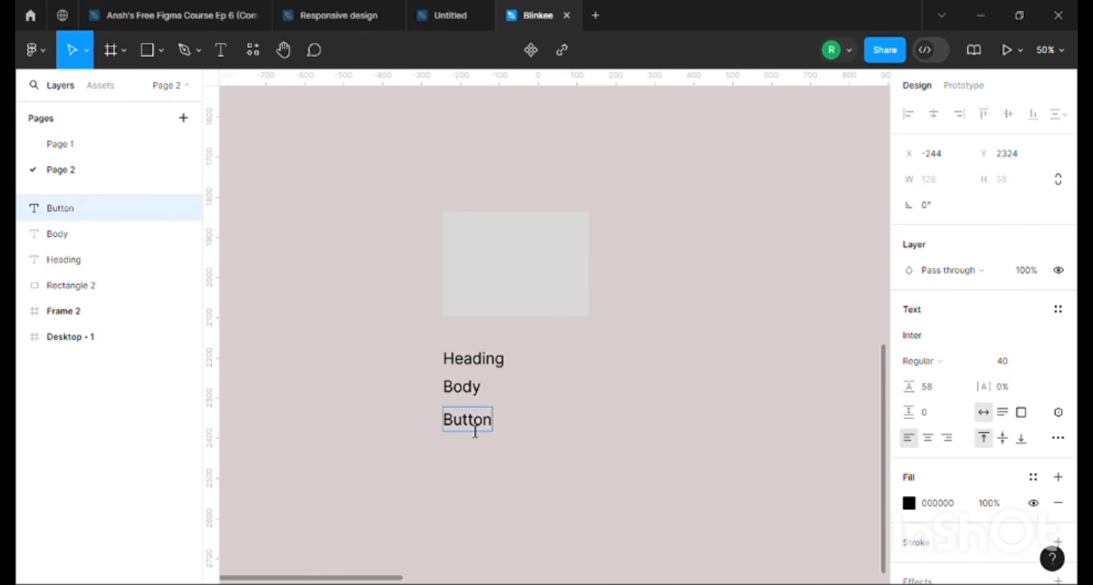
key("Escape")
Move the rectangle and its three texts together, placing the rectangle at about X -210, Y 1748
left_click_drag(399, 207, 585, 480)
left_click_drag(535, 285, 549, 251)
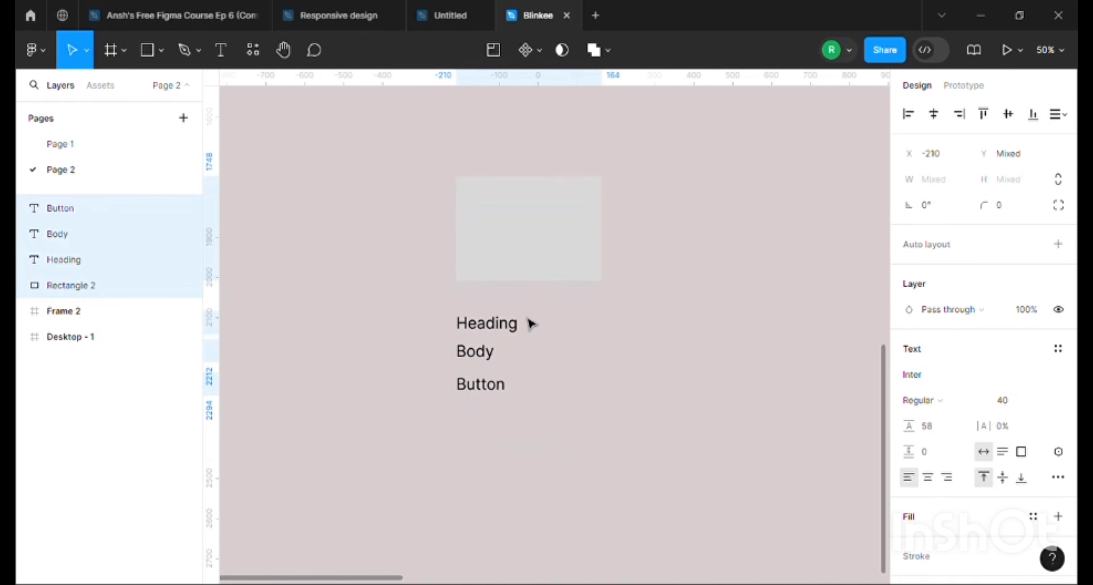
left_click(643, 299)
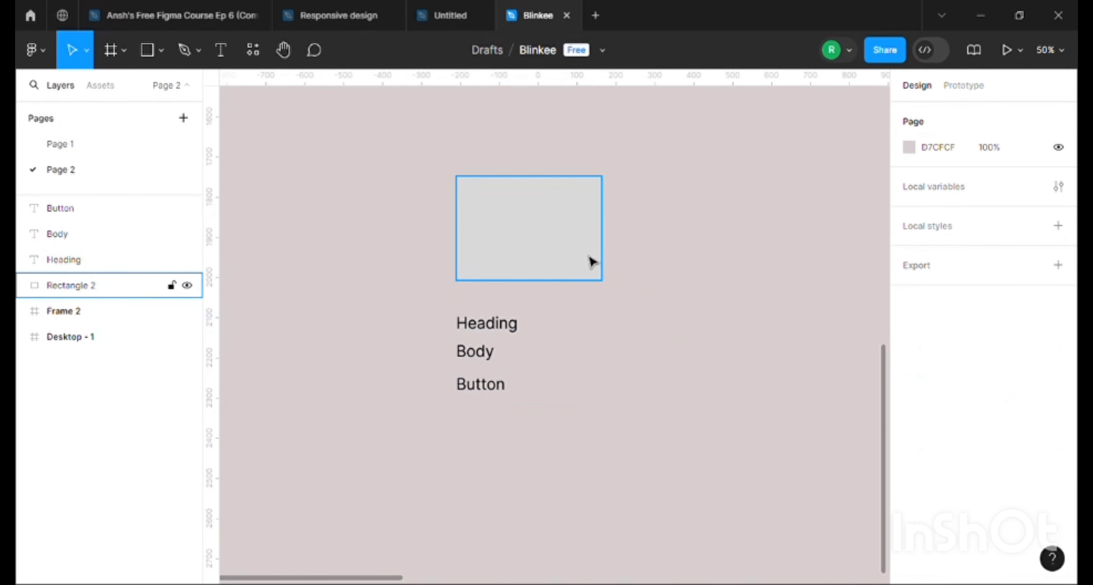
Fill the rectangle with the teal cosmetics bottles photo using the Lummi plugin
left_click(530, 224)
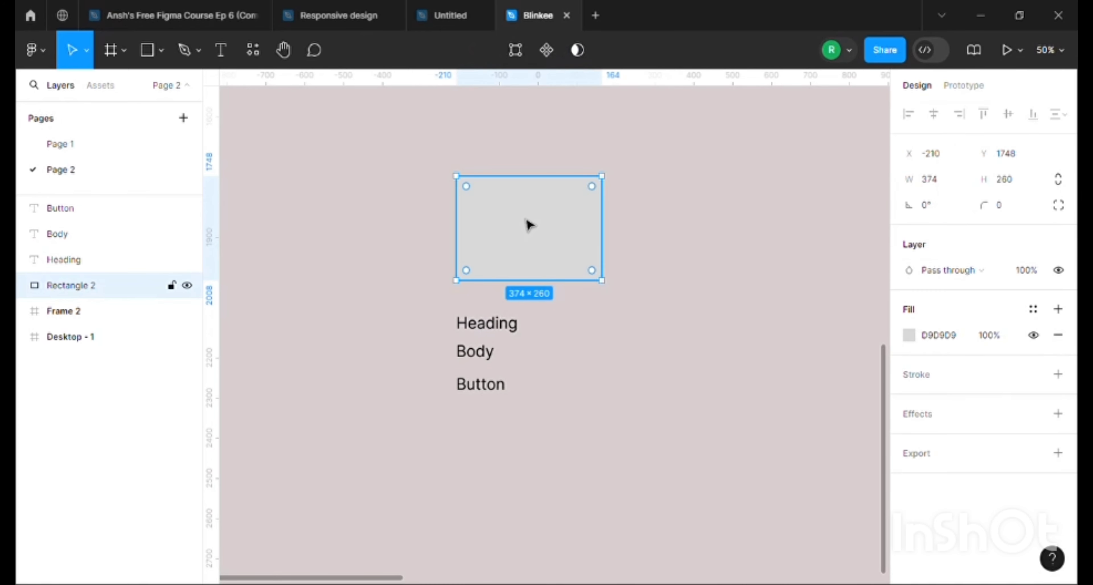
left_click(255, 52)
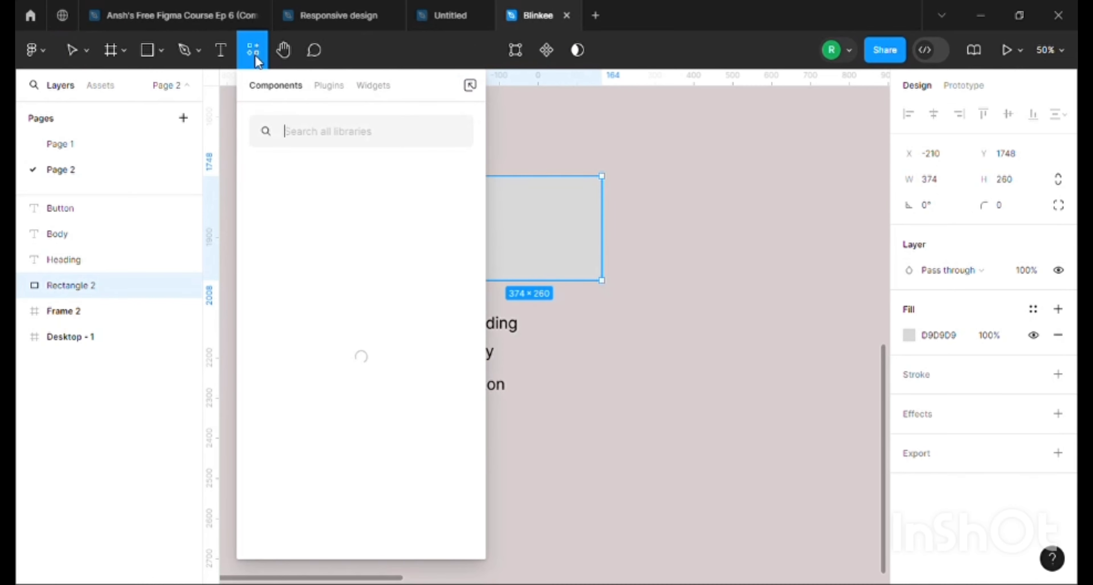
left_click(330, 87)
type("lummi")
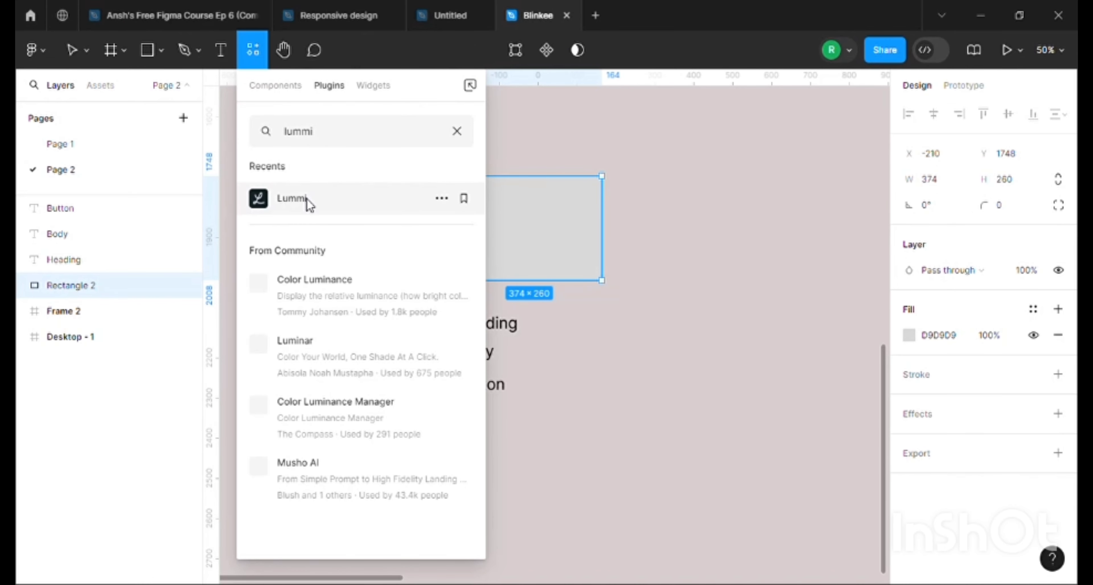
key("Escape")
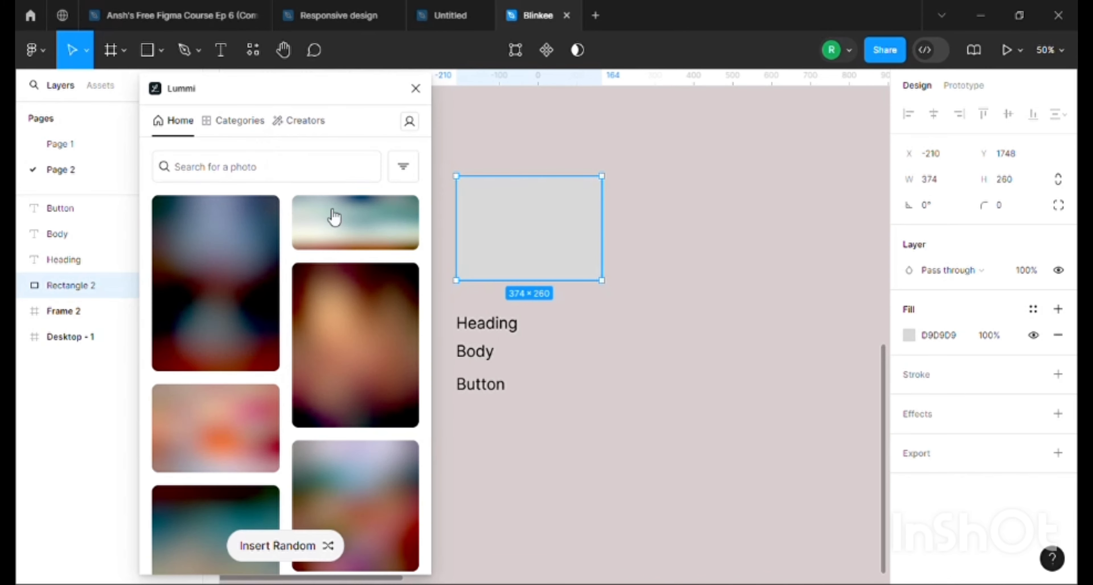
scroll(335, 237, "down", 5)
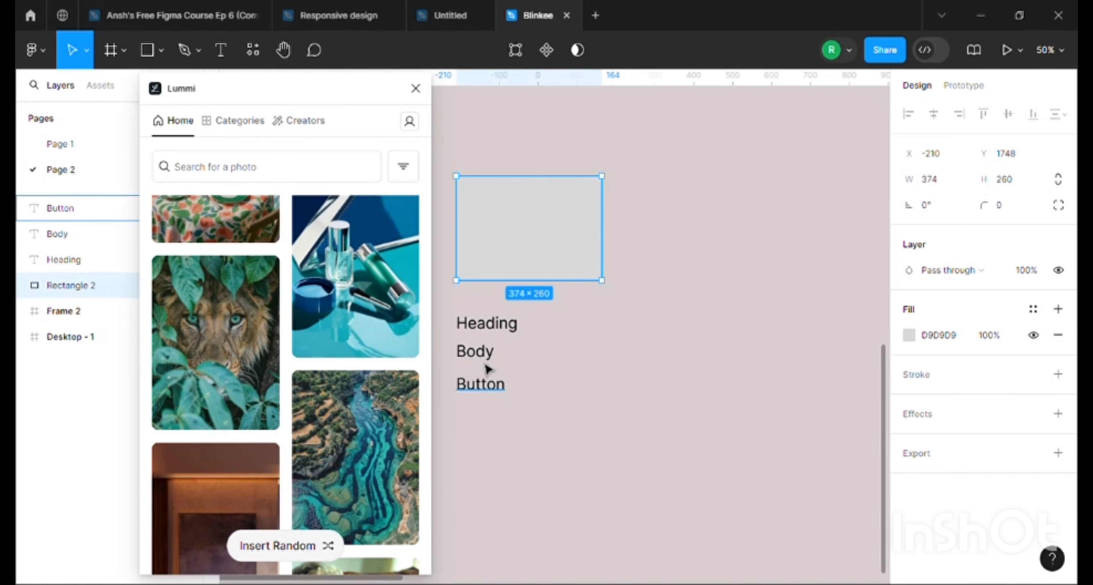
left_click(401, 292)
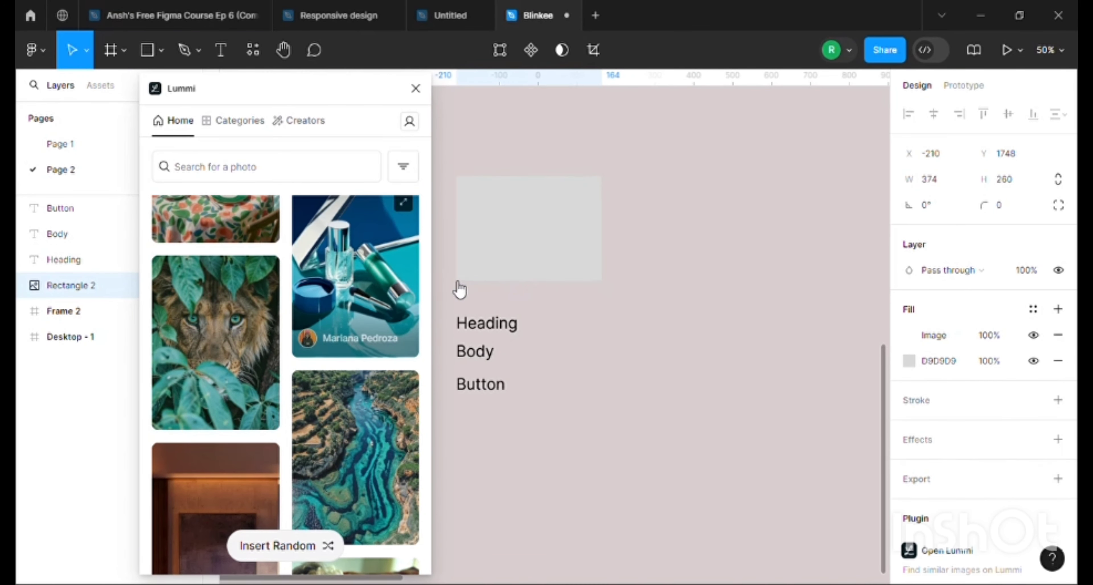
left_click(415, 89)
left_click(420, 108)
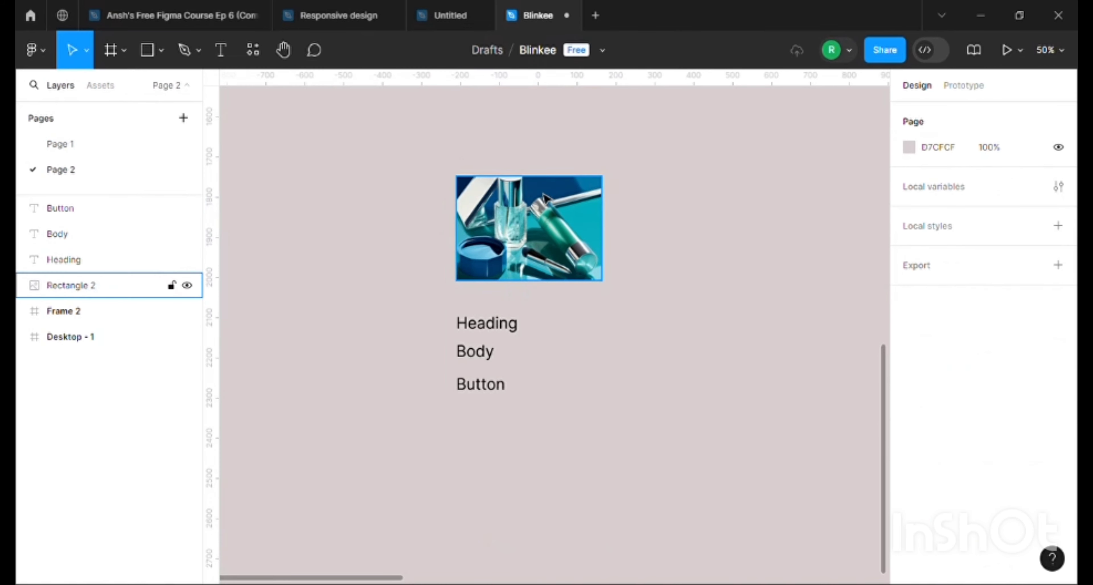
Move the image up to about Y 1710 and replace the heading text with "Minimalist 2% Salicylic Acid Face Serum"
left_click_drag(543, 235, 542, 225)
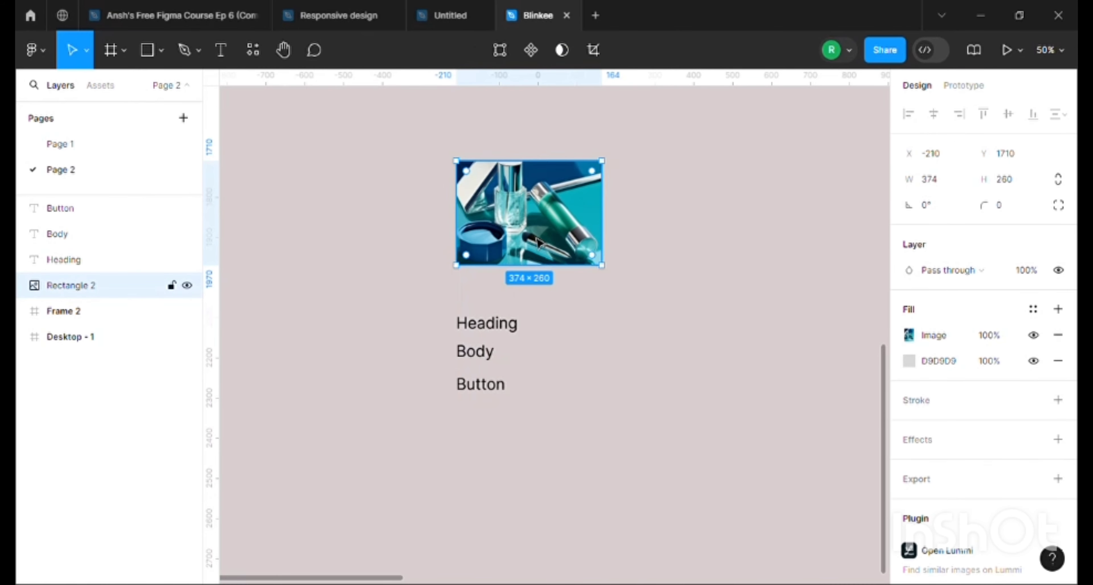
double_click(509, 331)
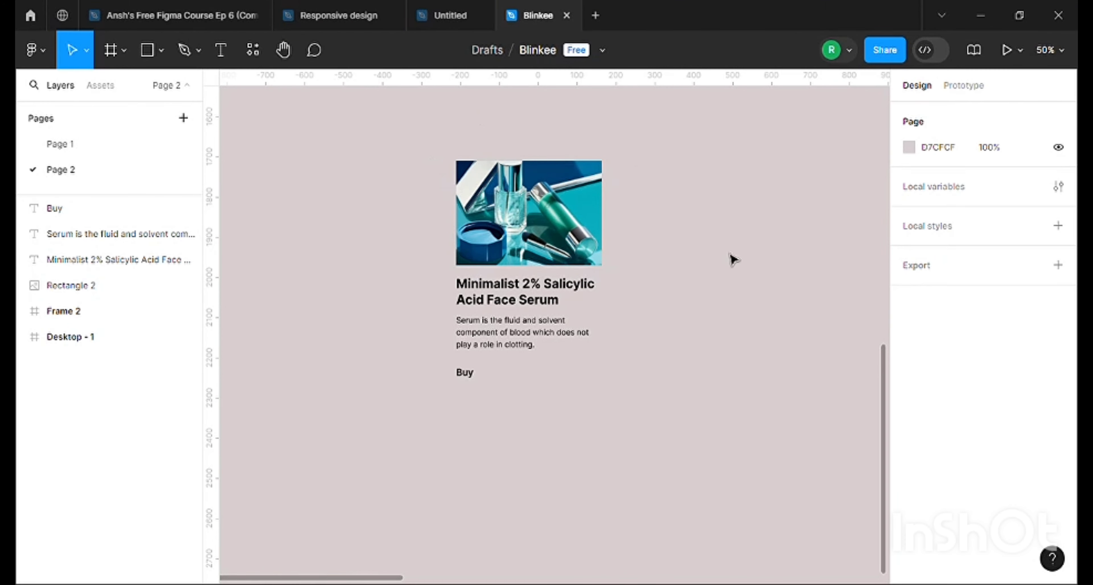
Examine the card's parts one by one: the image, the title, the description and the Buy text
left_click_drag(398, 188, 613, 461)
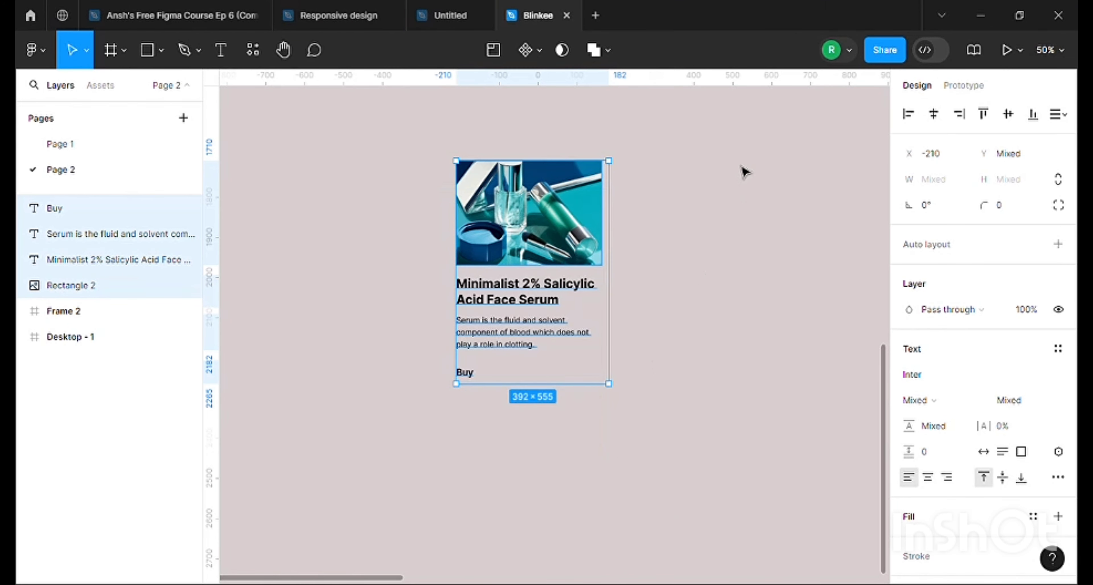
left_click(700, 178)
left_click(557, 183)
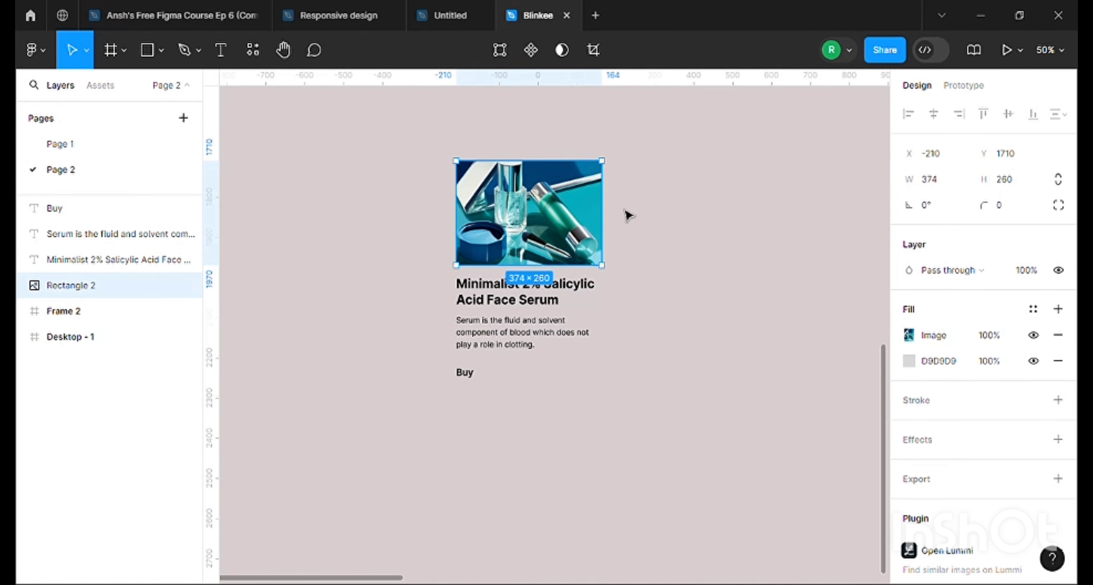
left_click(536, 302)
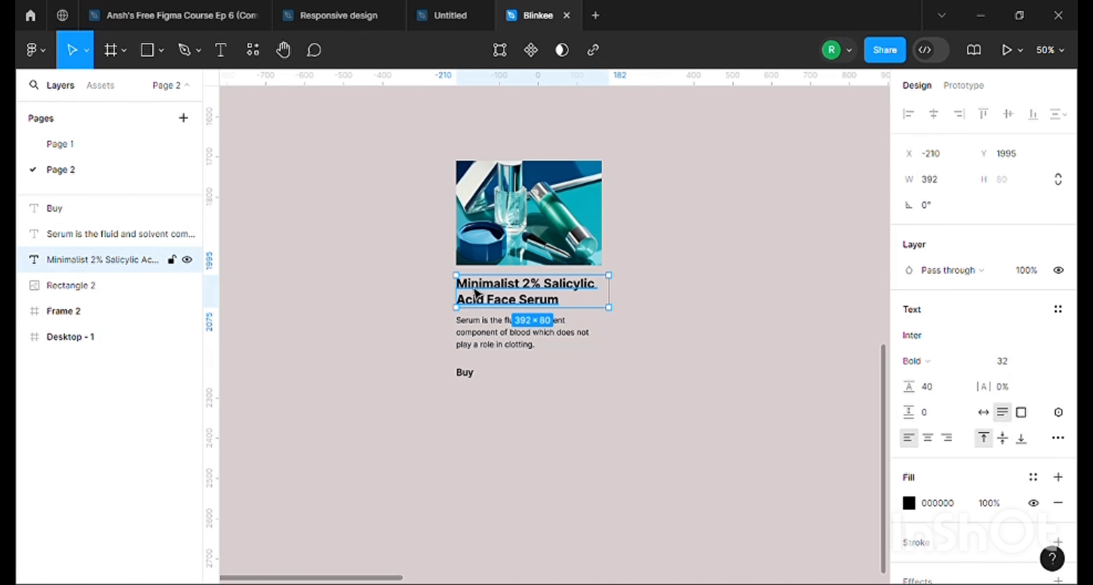
left_click(491, 346)
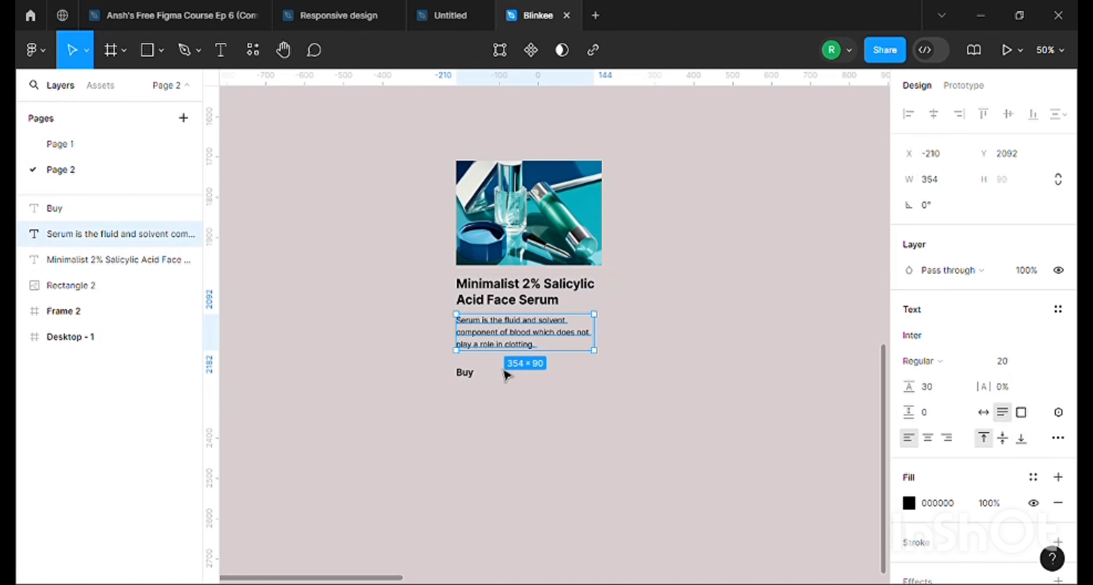
left_click(467, 374)
left_click(514, 401)
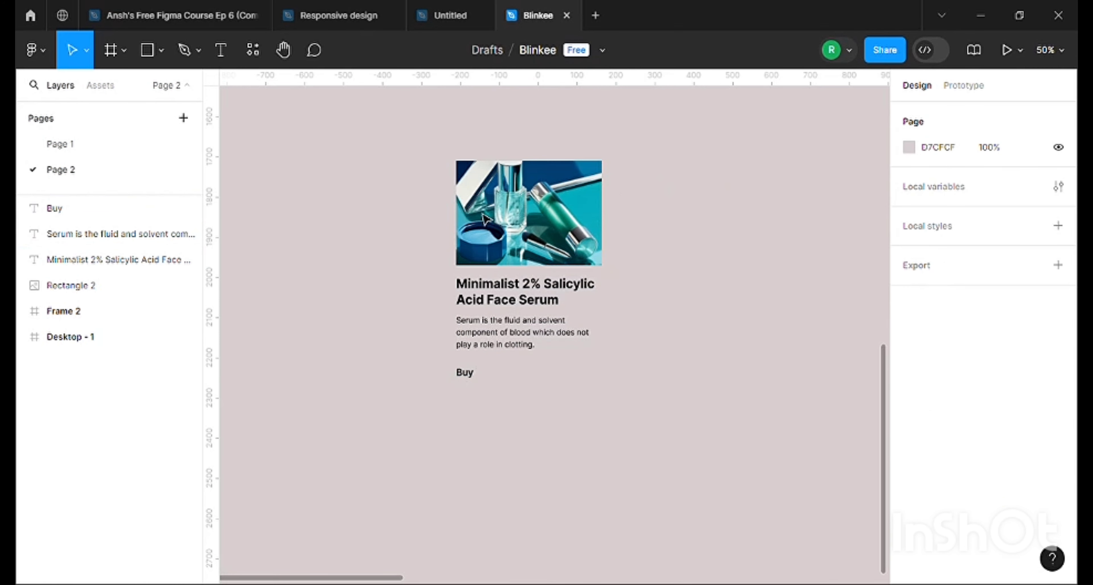
Change the card's button text to "Buy Now"
left_click(465, 372)
double_click(466, 374)
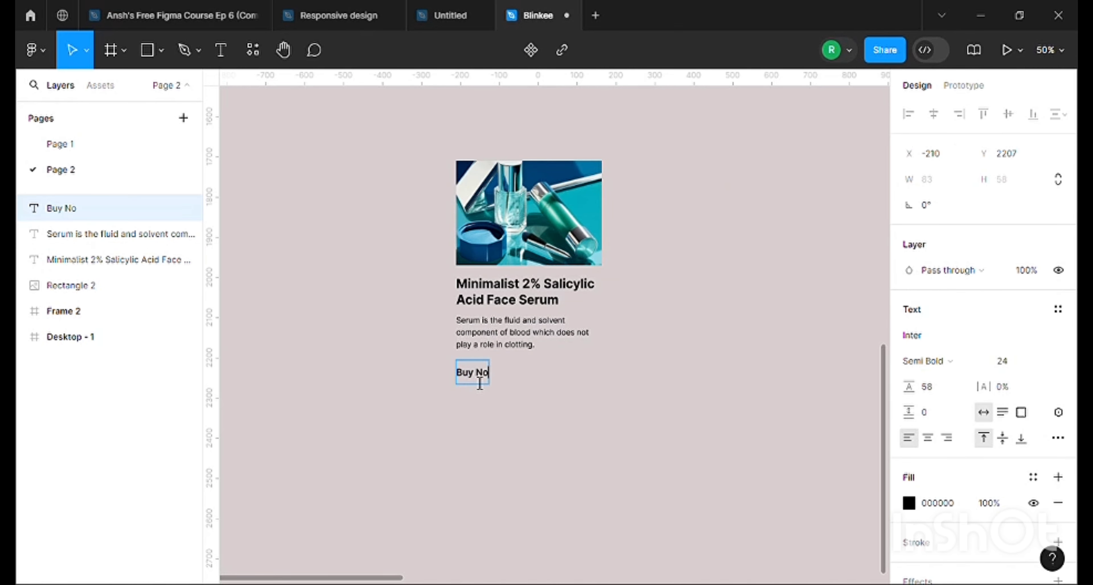
key("Escape")
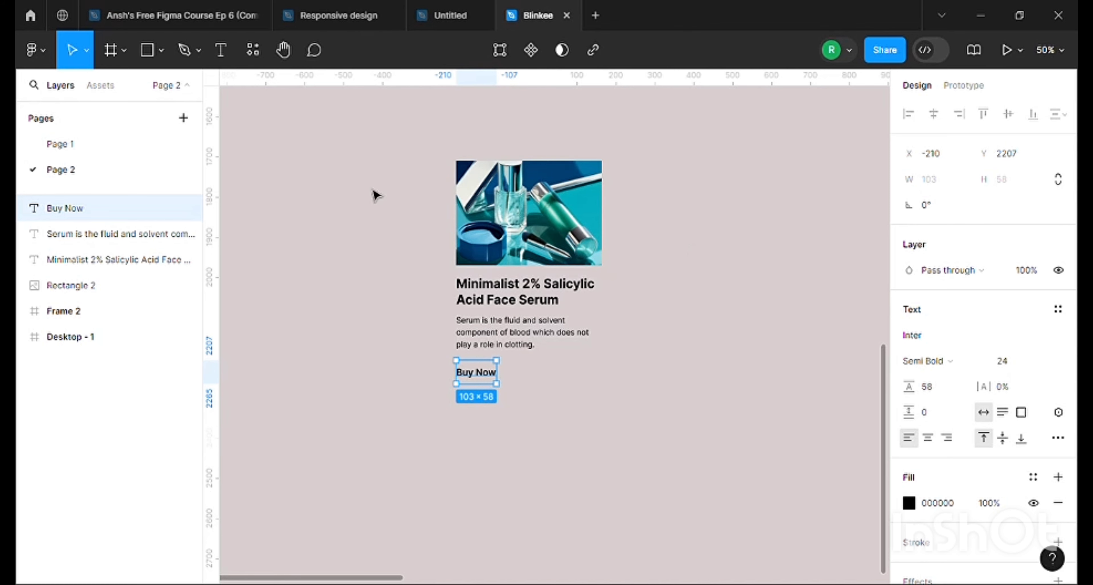
Check the four card elements as one selection and inspect the description text on its own
left_click_drag(456, 125, 623, 433)
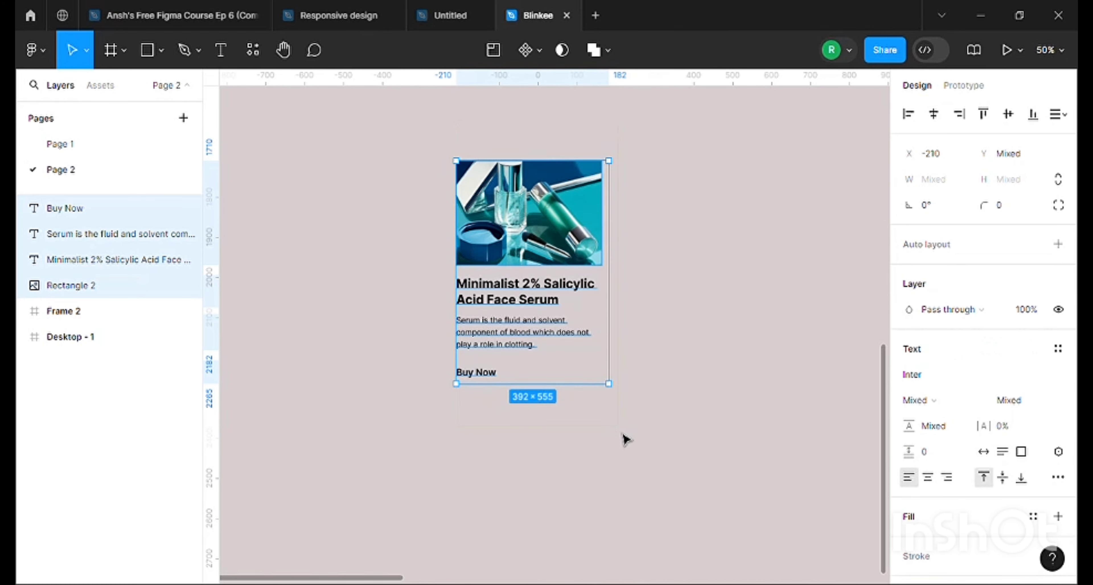
left_click(683, 248)
left_click(569, 337)
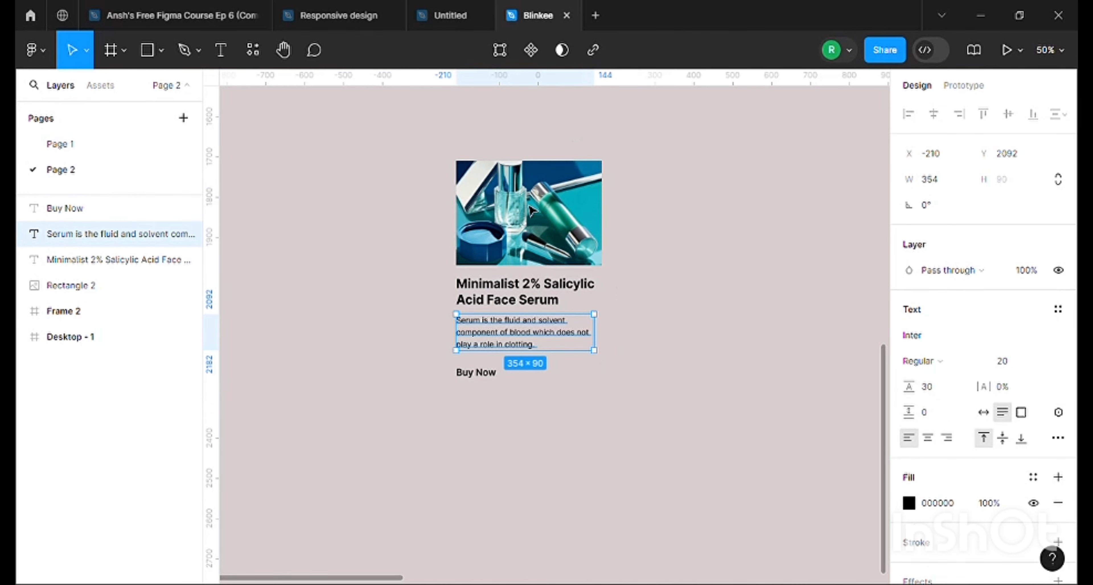
Round the product image's corners with a radius of 20
left_click(546, 192)
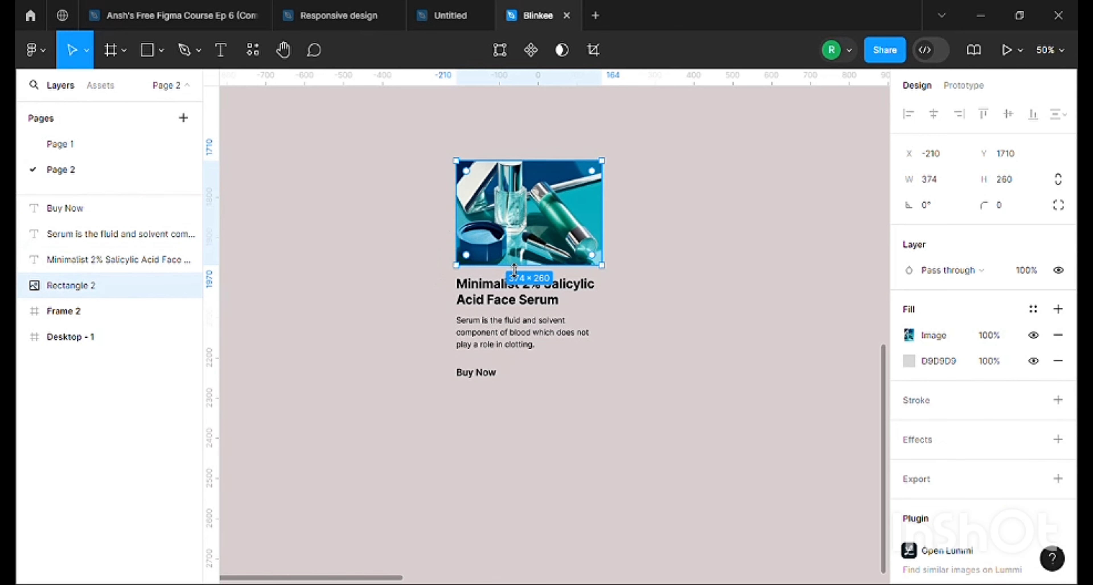
left_click(1005, 205)
type("20")
key("Return")
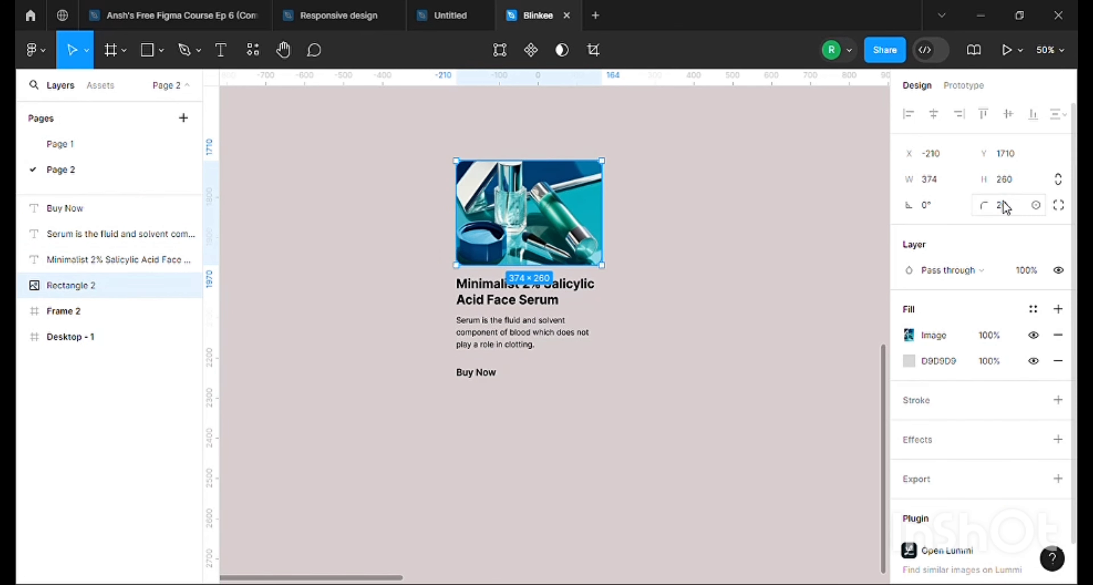
left_click(702, 157)
Wrap the product image in its own auto layout frame
left_click(546, 212)
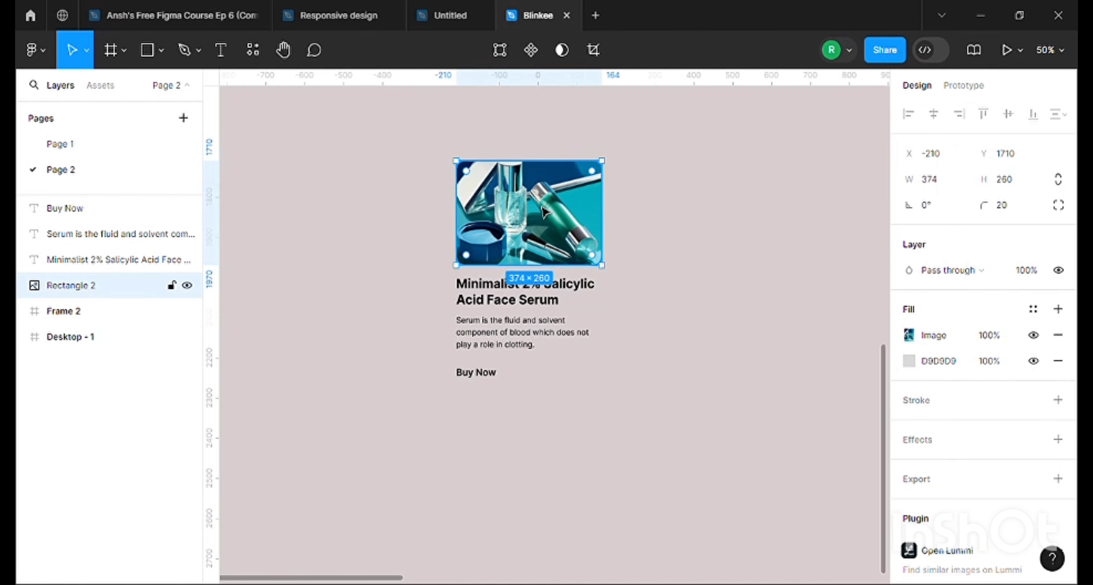
right_click(531, 220)
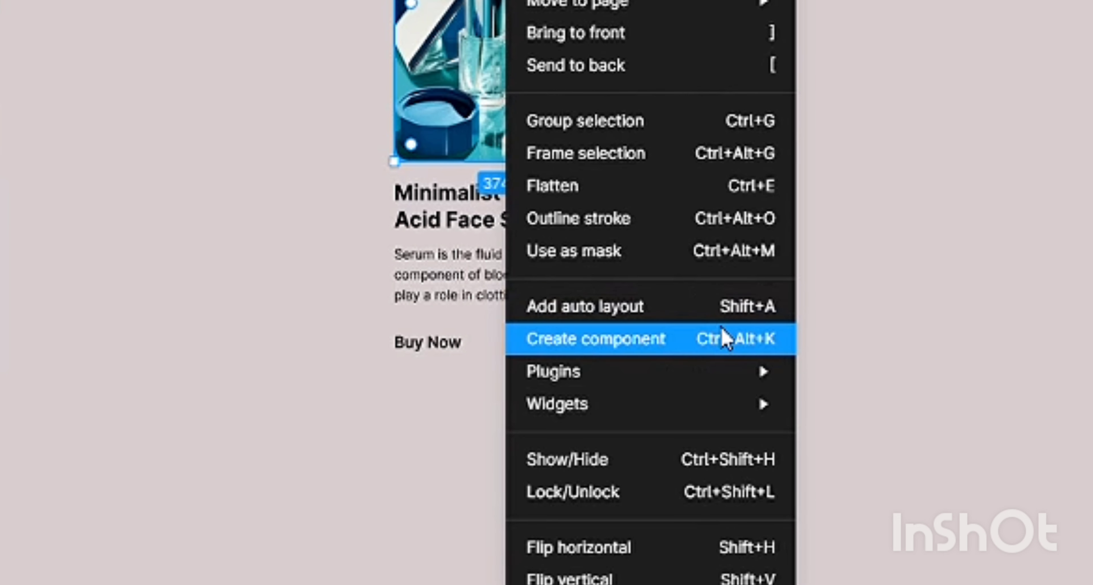
left_click(780, 314)
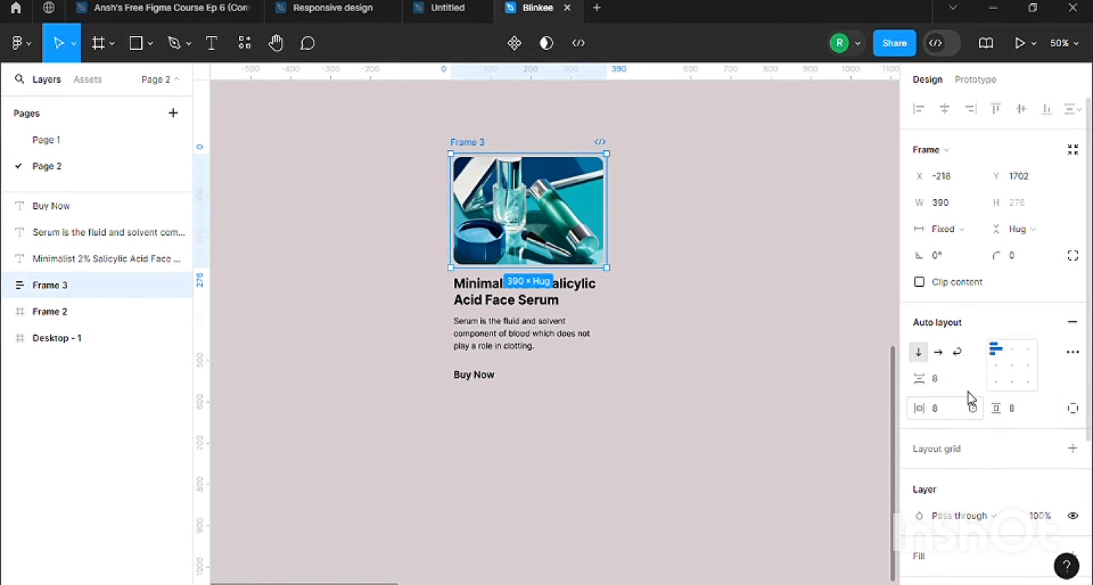
scroll(969, 395, "down", 4)
scroll(954, 361, "up", 4)
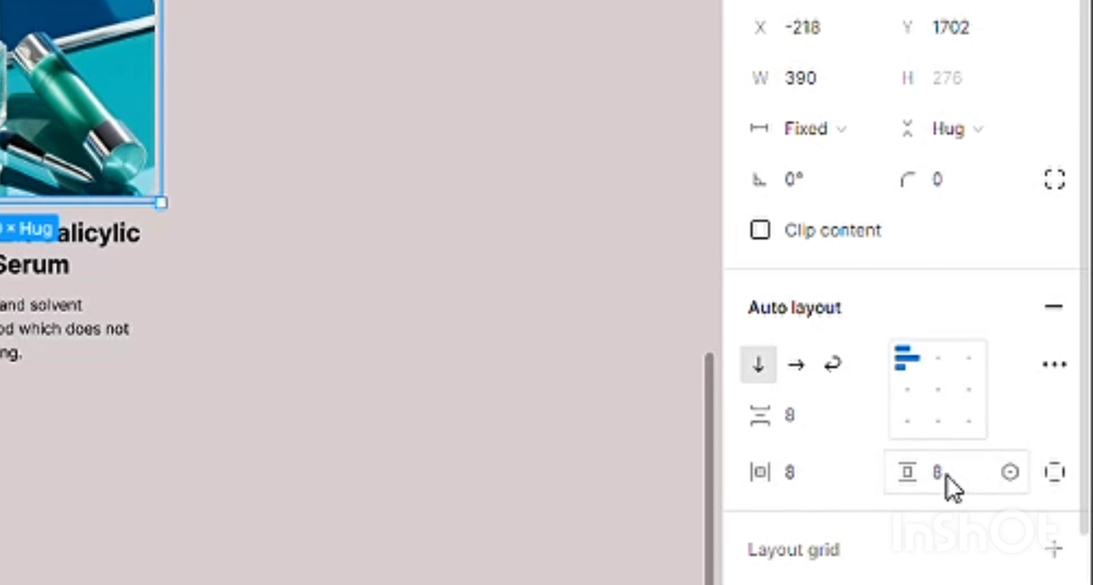
Set the image frame's vertical and horizontal padding to 0
left_click(947, 484)
type("0")
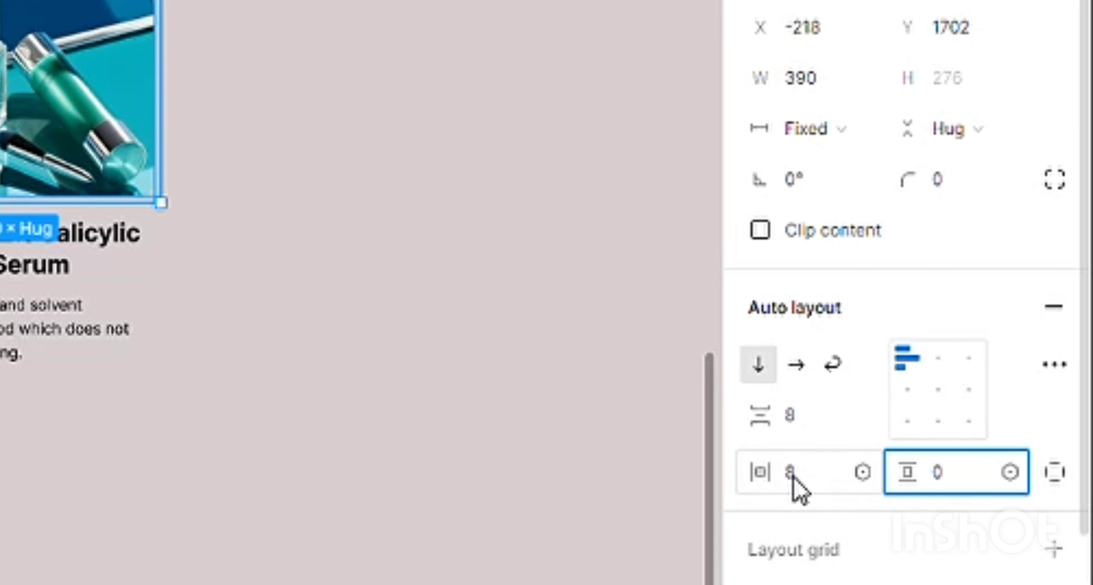
key("ctrl+plus")
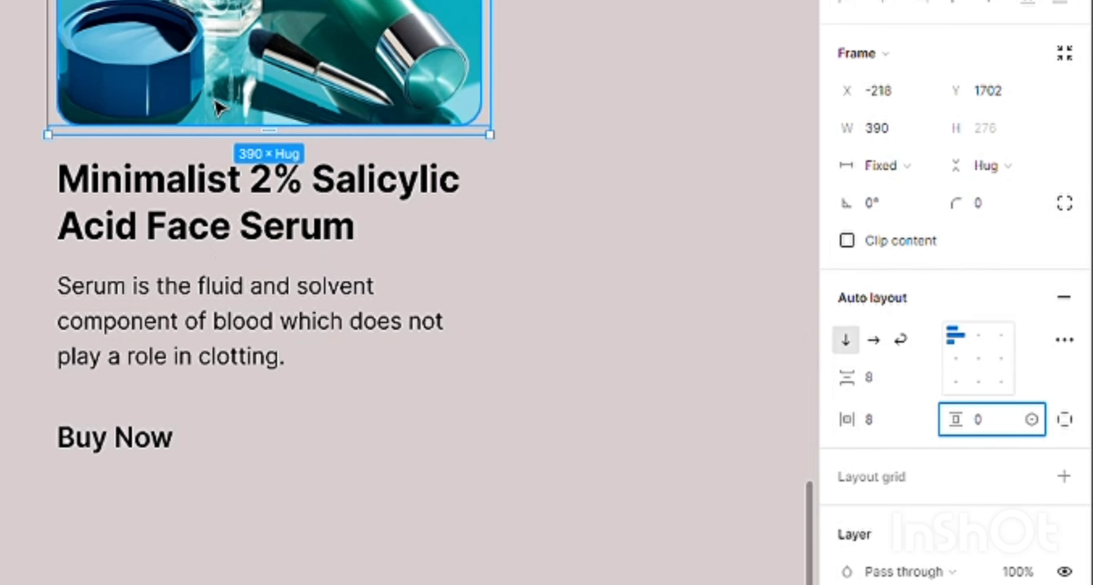
scroll(215, 101, "up", 2)
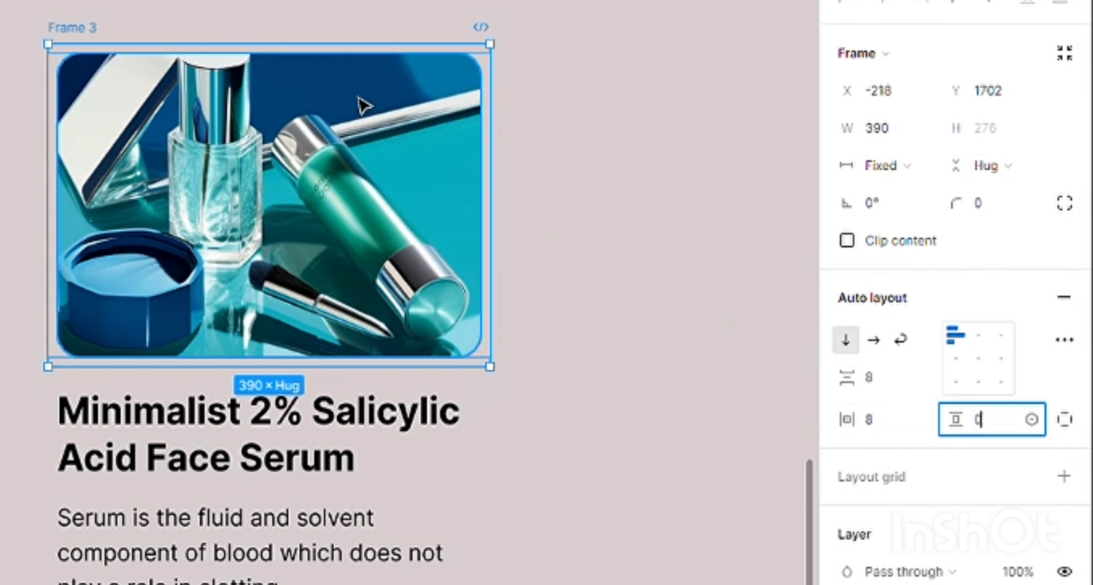
left_click(875, 422)
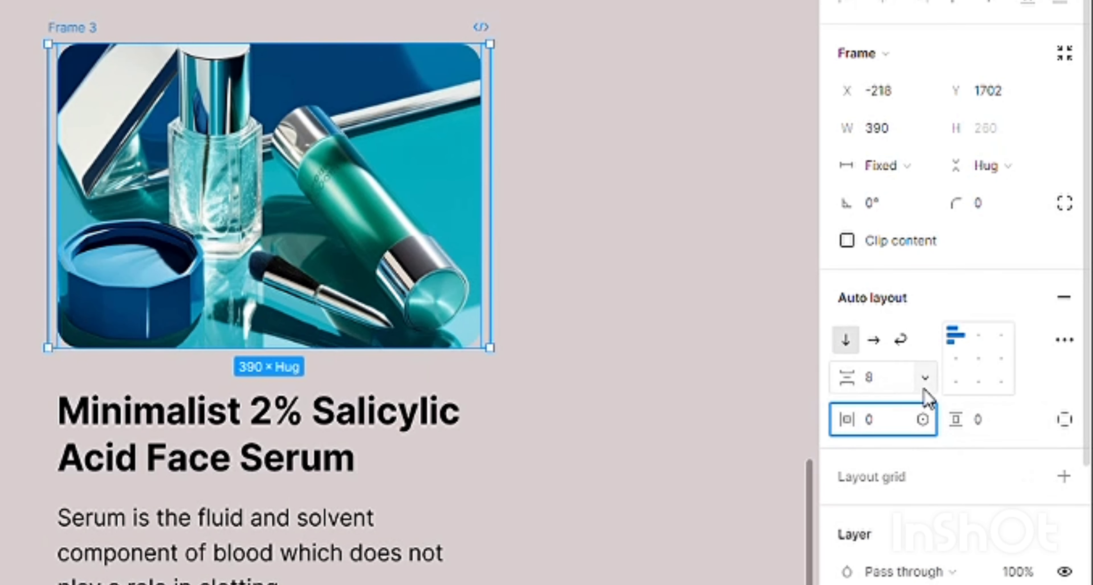
type("0")
key("Return")
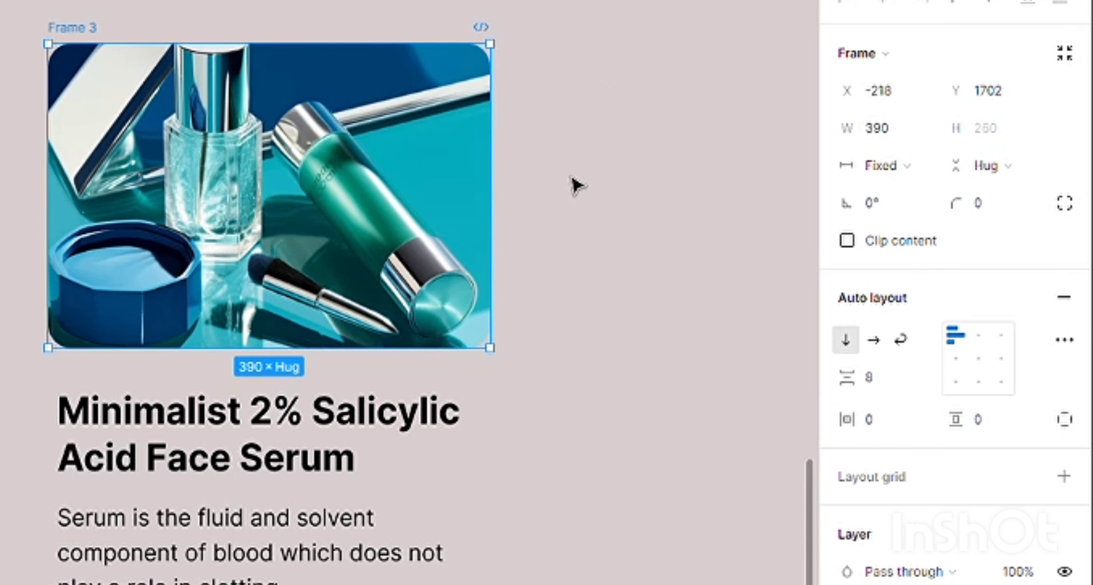
left_click(573, 187)
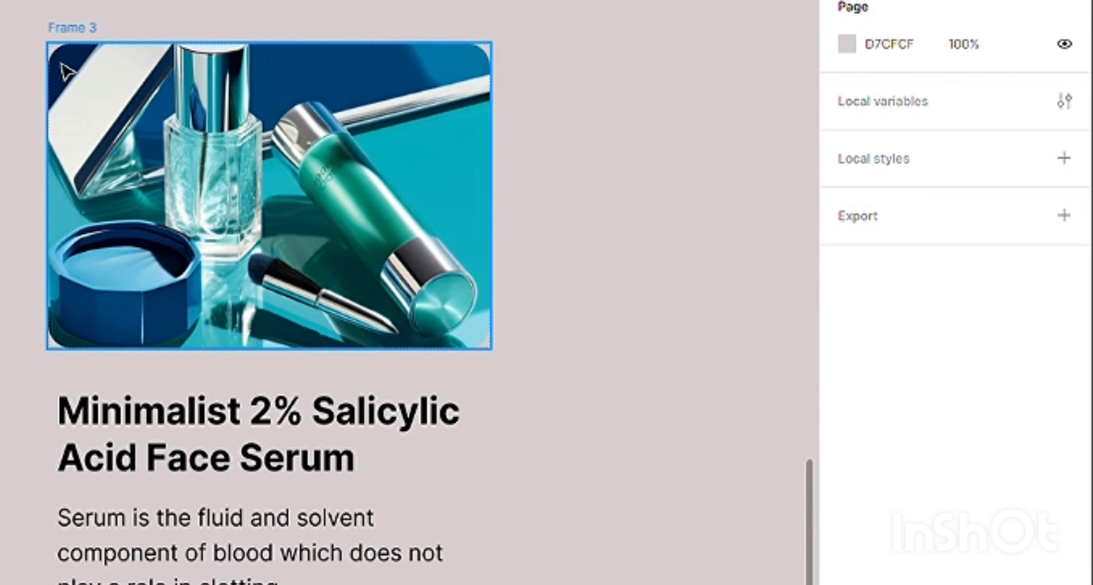
Rename both the image's auto layout frame and the rectangle inside it as "Image"
left_click(69, 28)
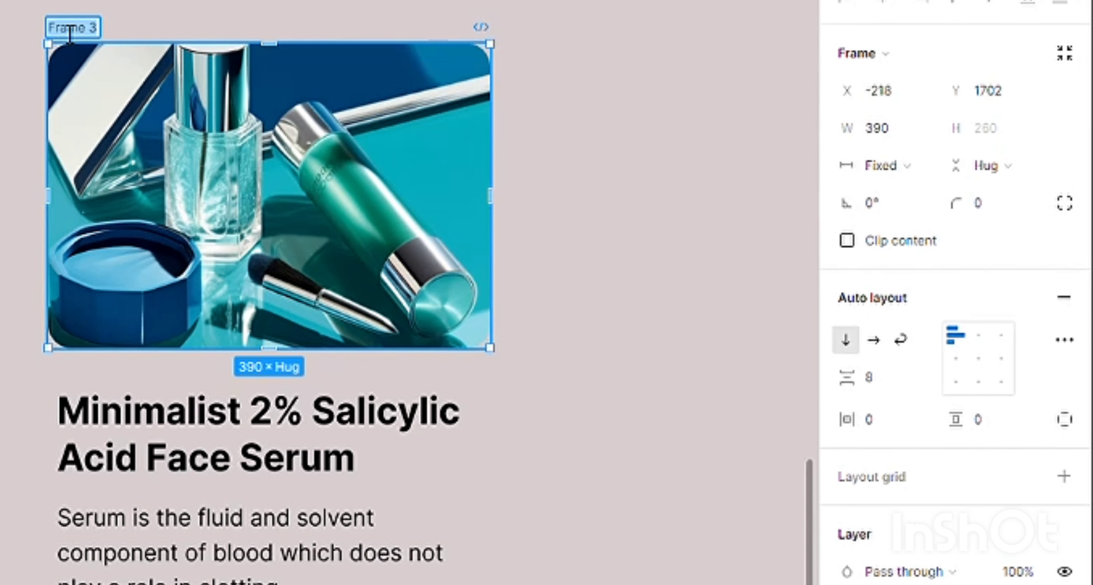
type("Image")
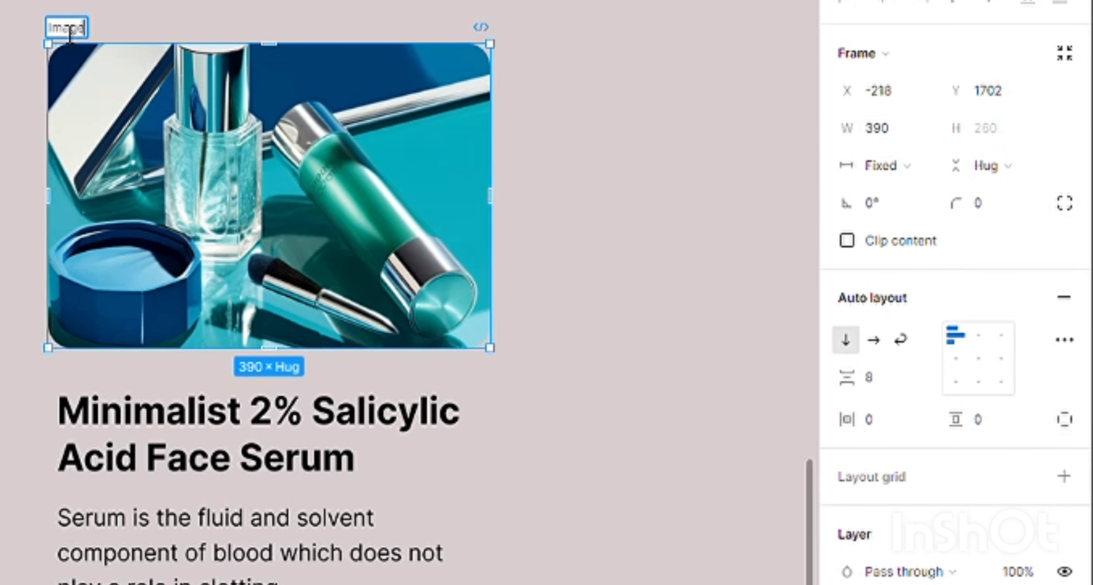
left_click(33, 57)
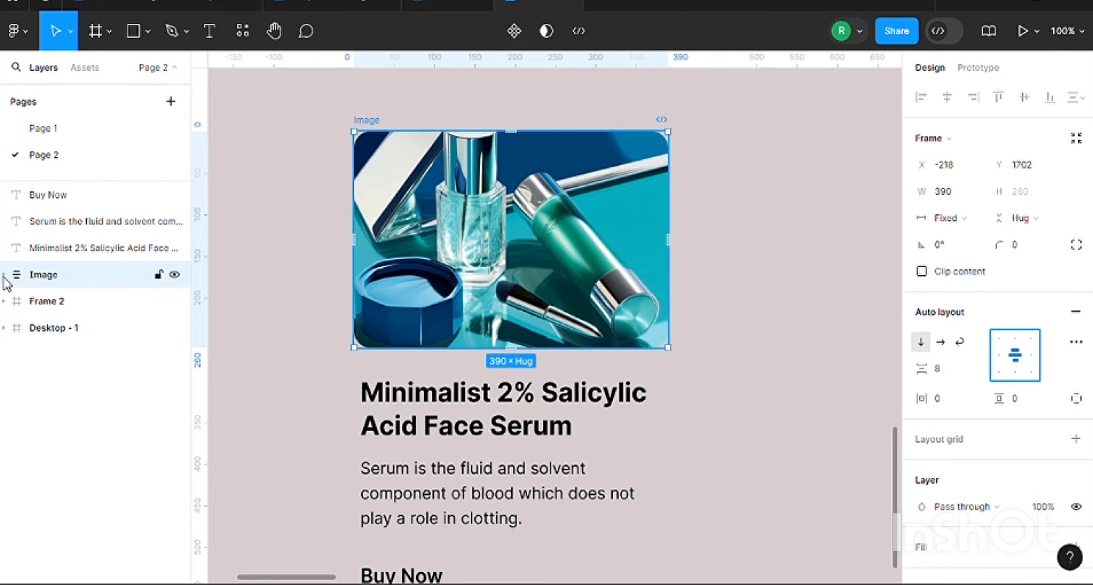
left_click(3, 275)
left_click(73, 305)
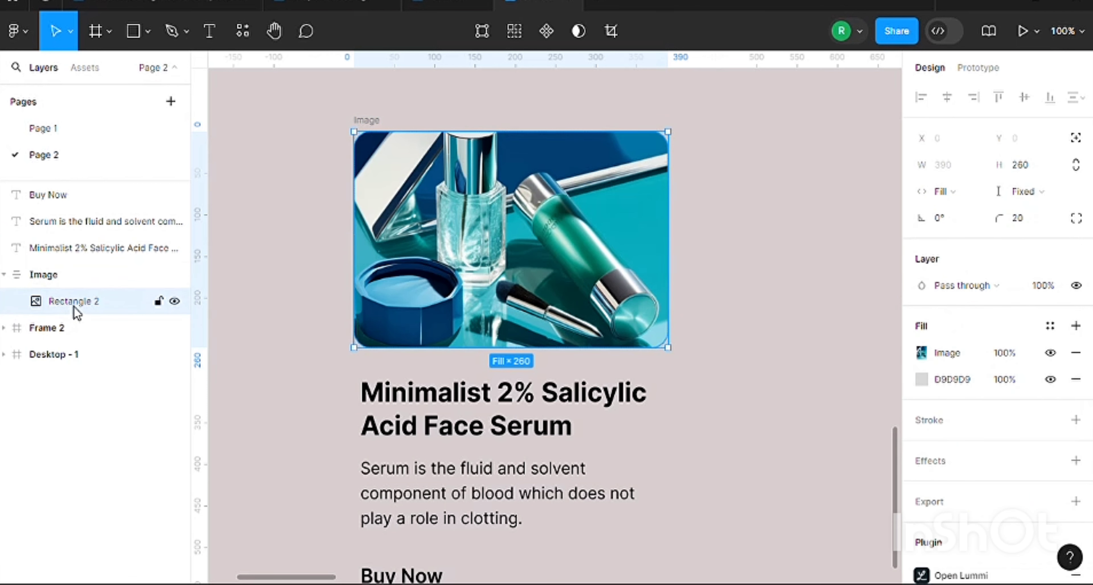
double_click(75, 306)
type("i")
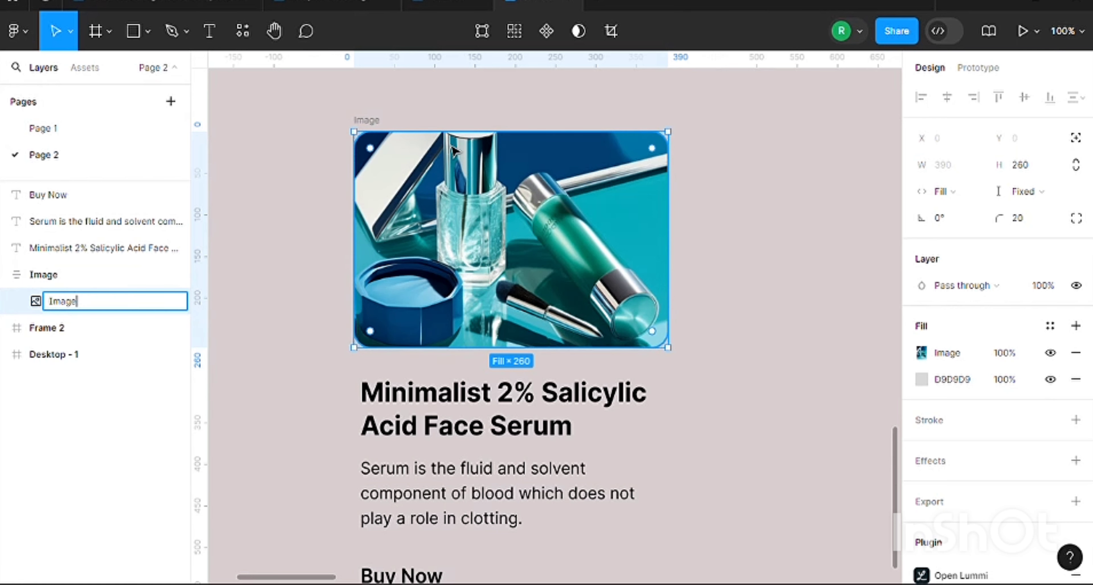
left_click(314, 146)
Select the product title and the description together and wrap them in one auto layout frame
scroll(420, 371, "down", 1)
left_click(420, 371)
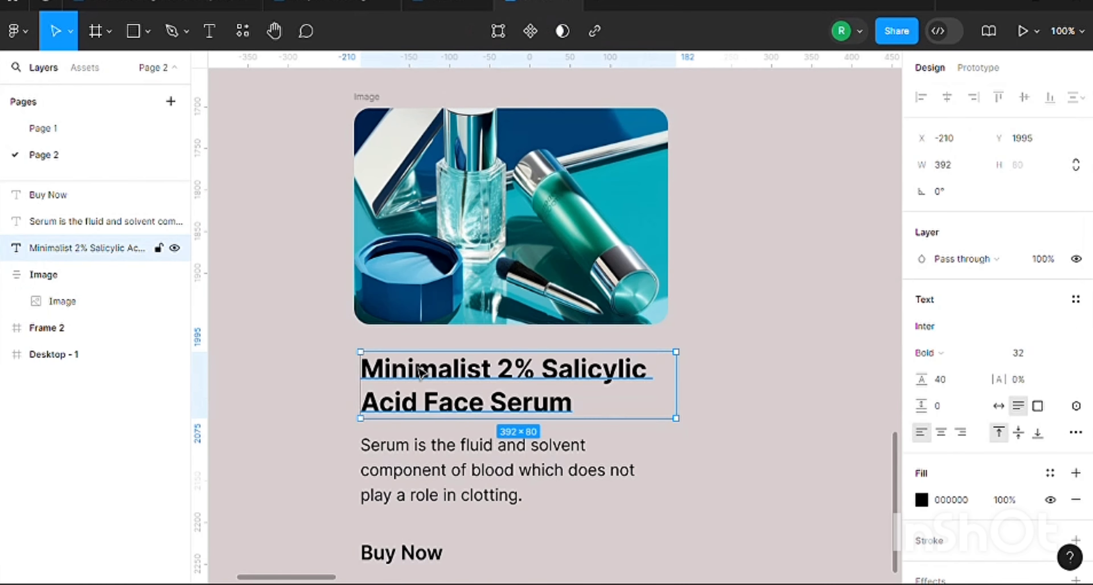
scroll(410, 451, "down", 1)
left_click(410, 452)
scroll(503, 333, "down", 5)
key("Escape")
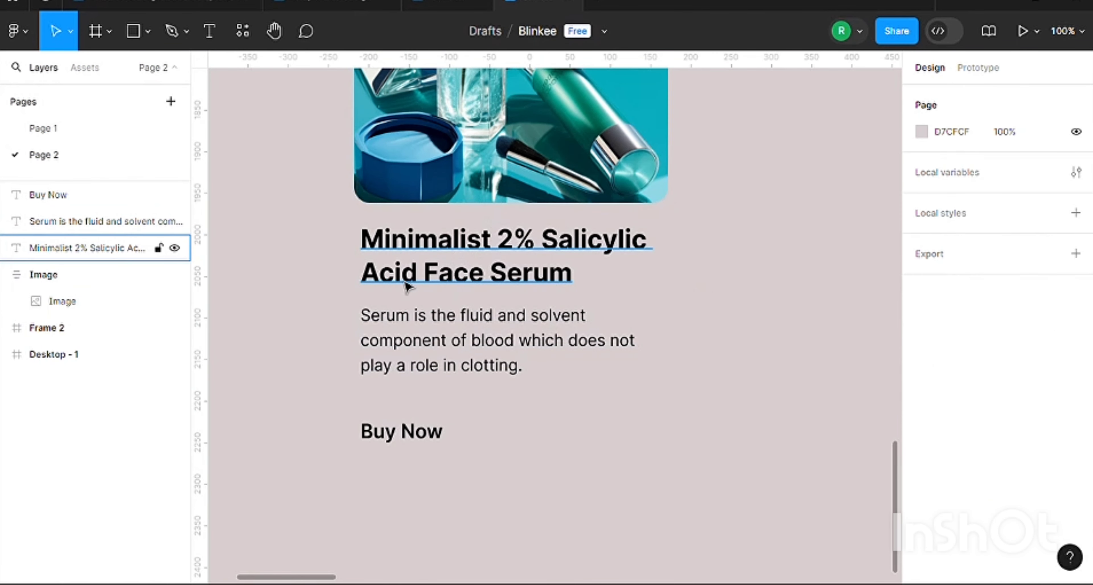
left_click(401, 249)
left_click(434, 346)
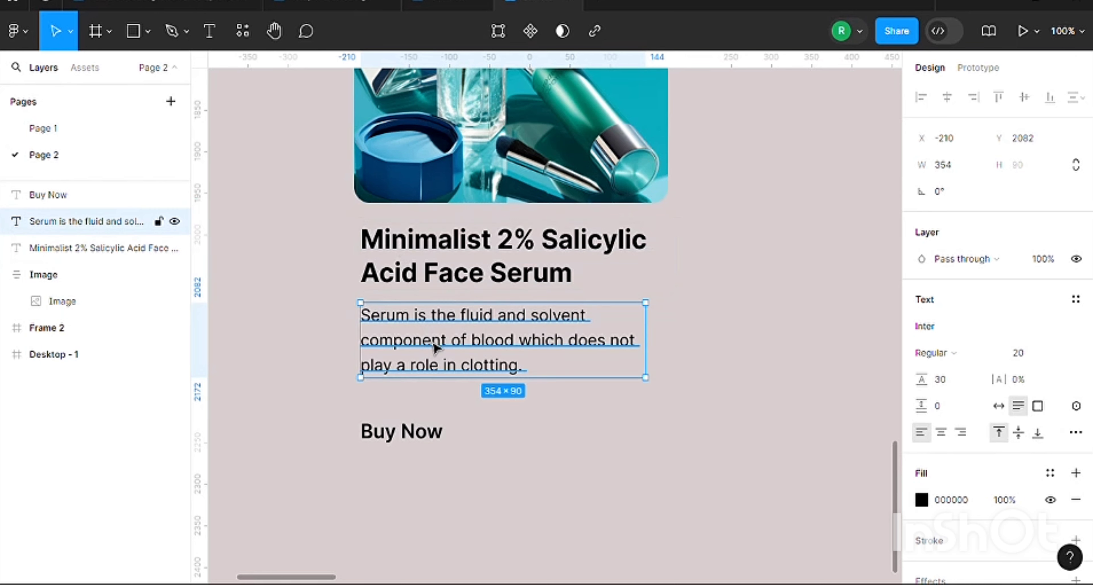
left_click(346, 283, "shift")
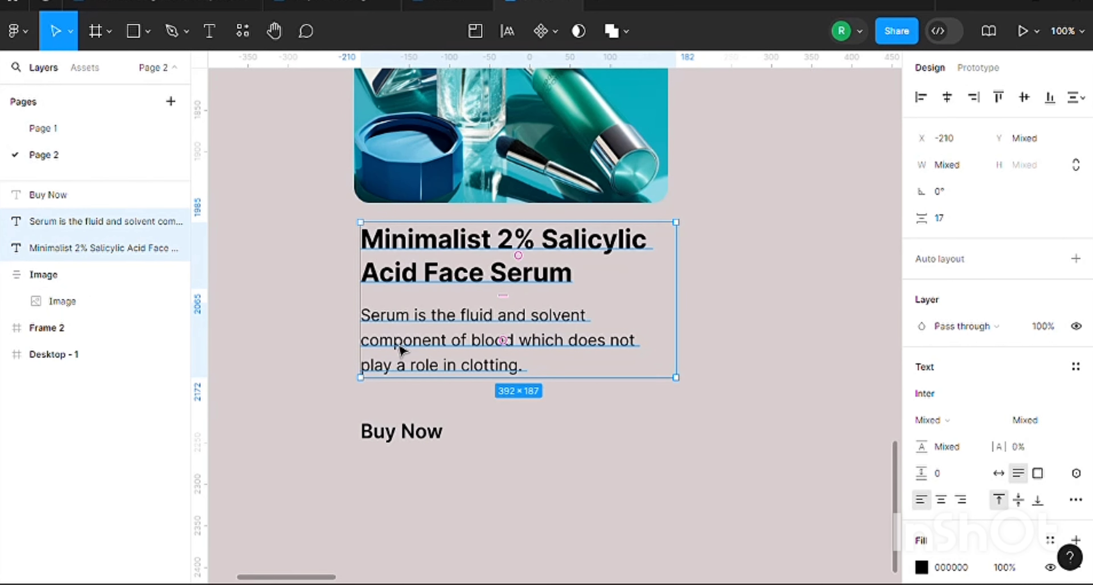
key("shift+a")
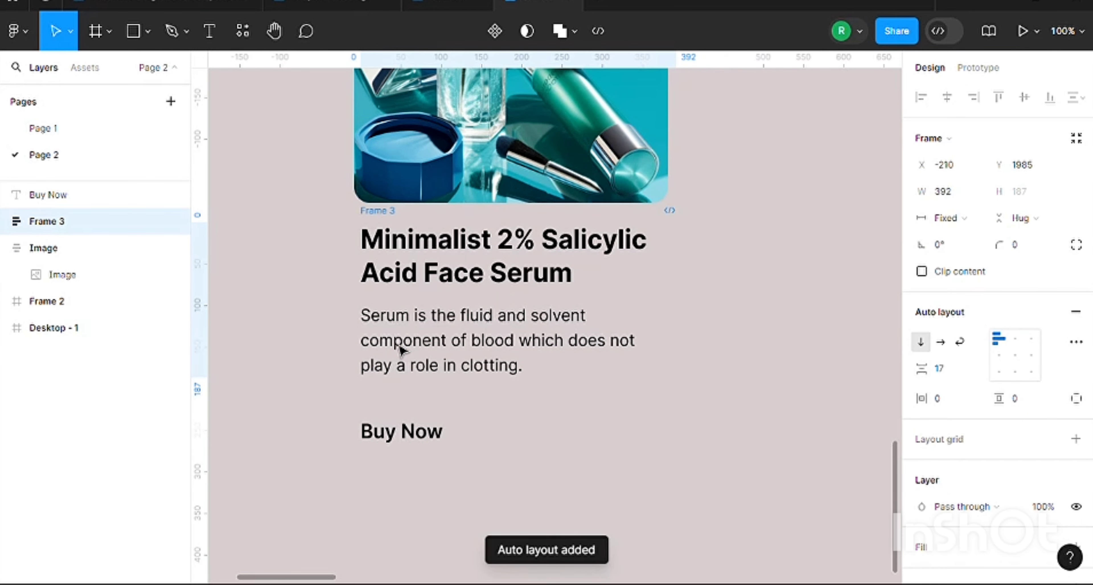
Move the text frame to X -218, Y 1996 under the image and set the gap between its texts to 8
left_click_drag(463, 275, 456, 278)
mouse_move(519, 297)
left_mouse_down()
mouse_move(517, 342)
mouse_move(520, 246)
mouse_move(519, 311)
mouse_move(529, 306)
left_mouse_up()
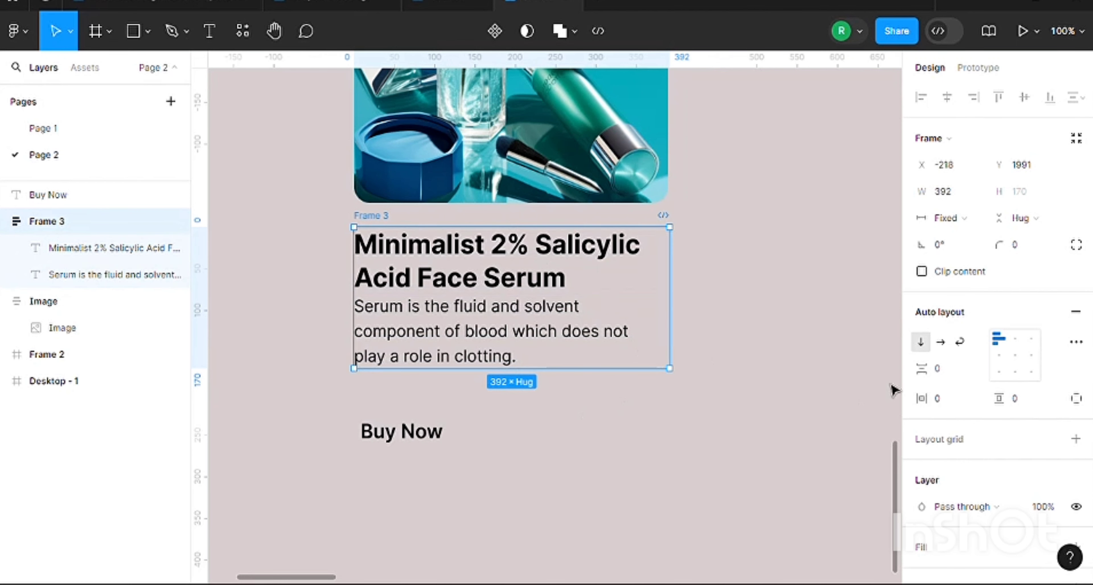
left_click_drag(922, 368, 934, 369)
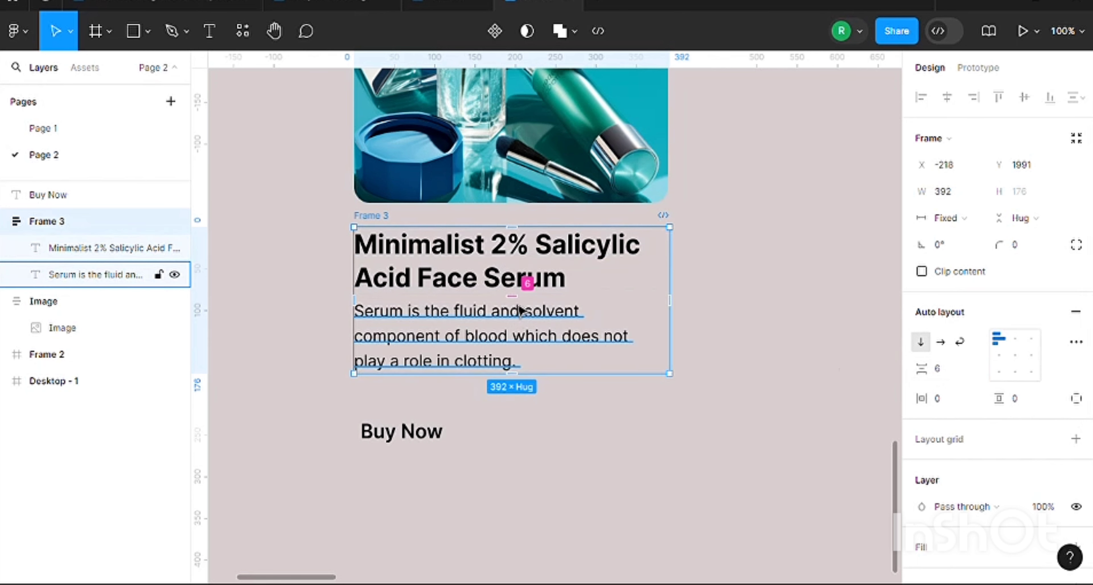
key("ctrl+plus")
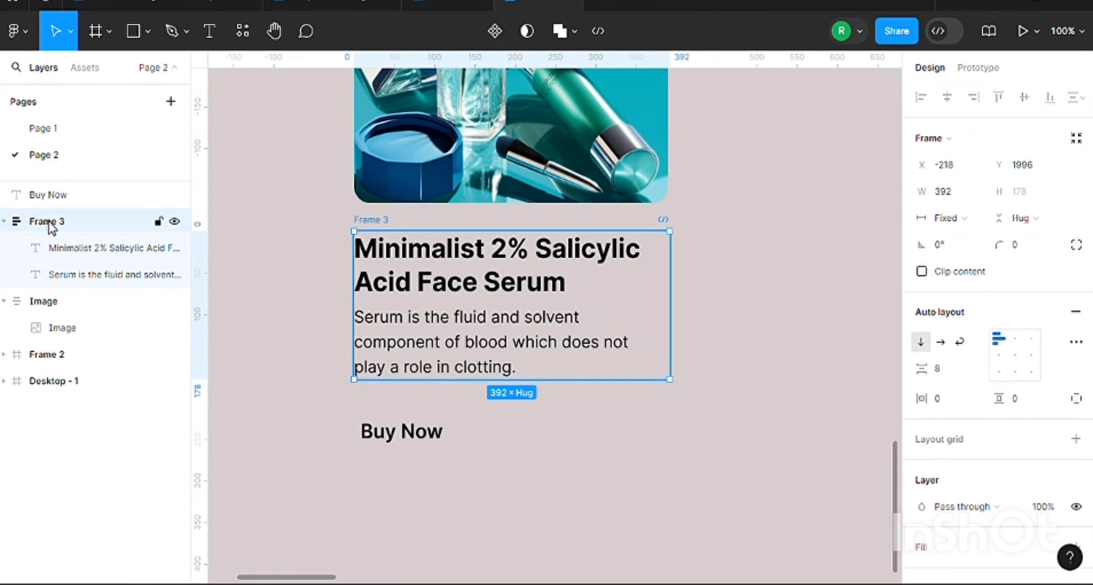
Rename the title and description frame as "Body"
double_click(48, 222)
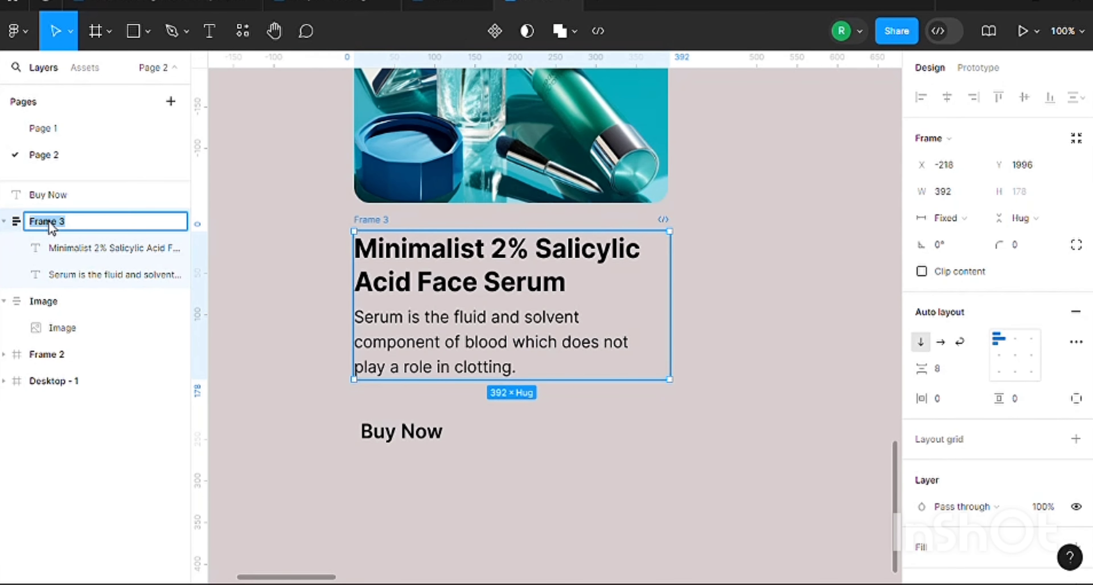
type("Body")
key("Return")
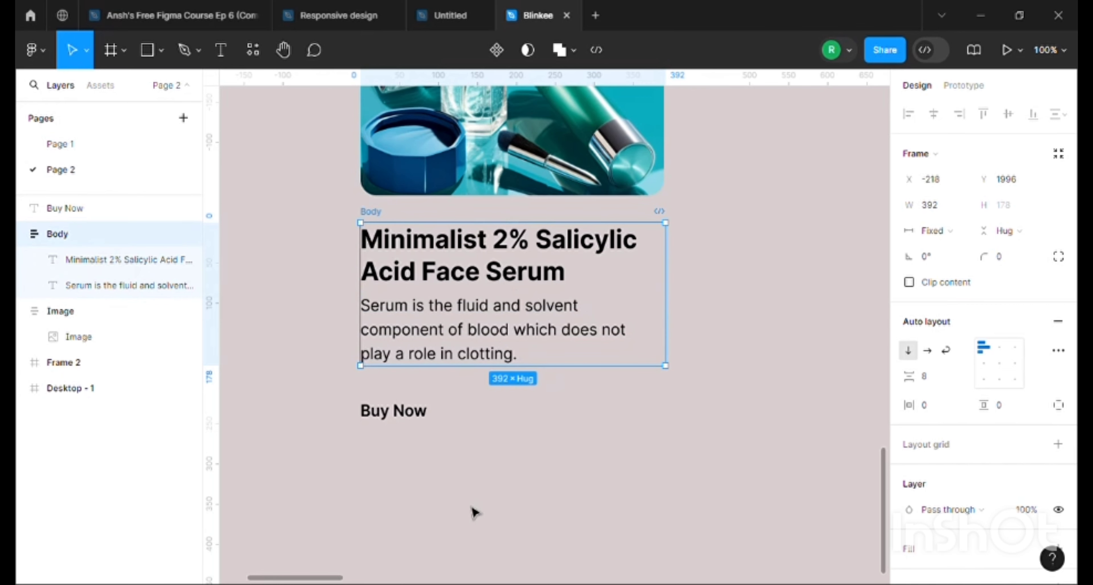
Move the Buy Now text to X -218, wrap it in an auto layout frame and place that frame at X -193, Y 2208
left_click_drag(409, 410, 410, 416)
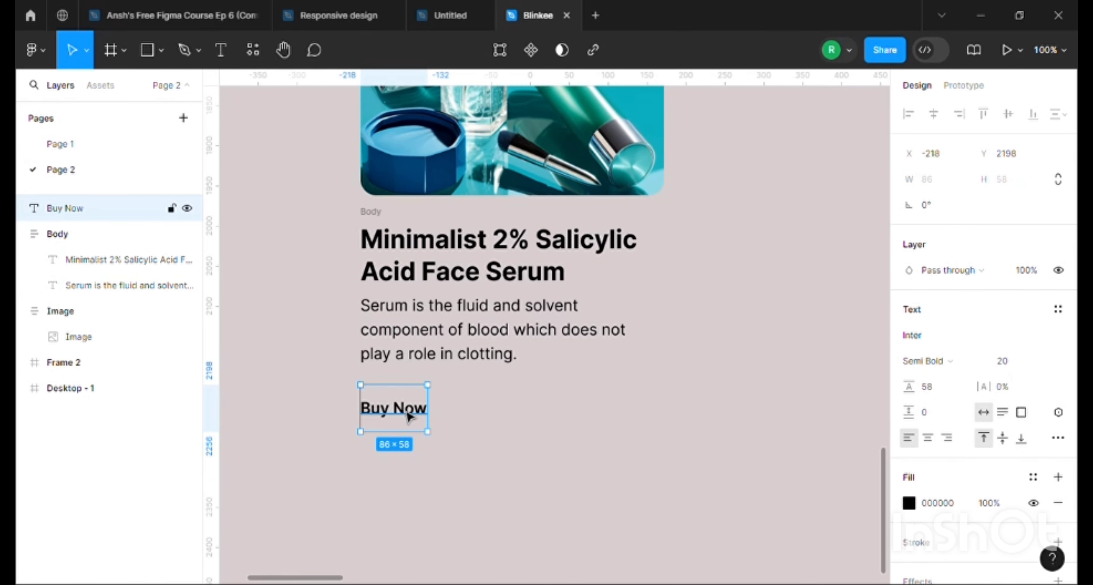
key("shift+a")
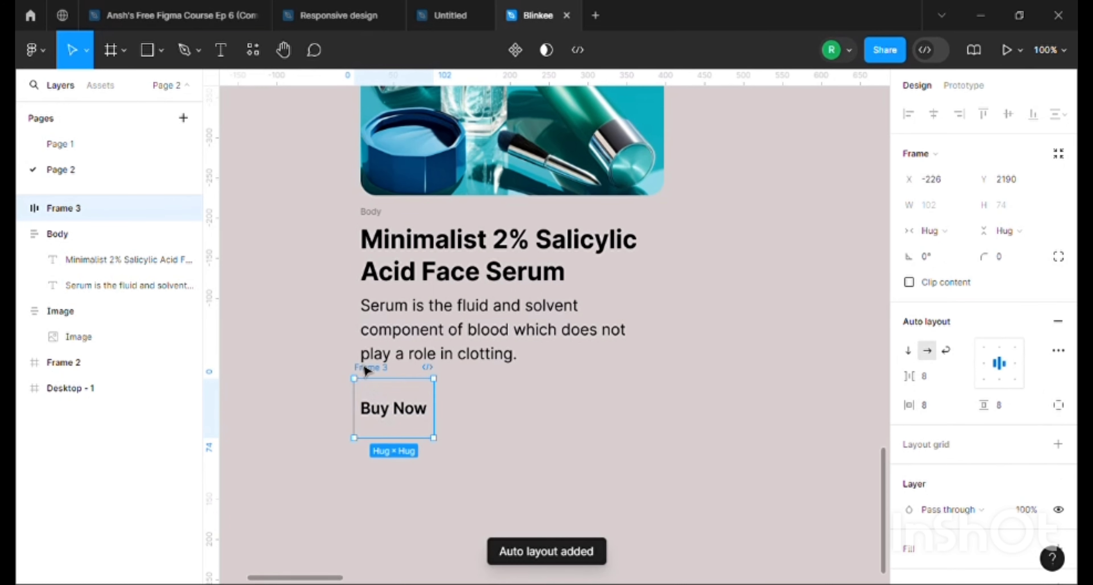
left_click_drag(381, 386, 407, 401)
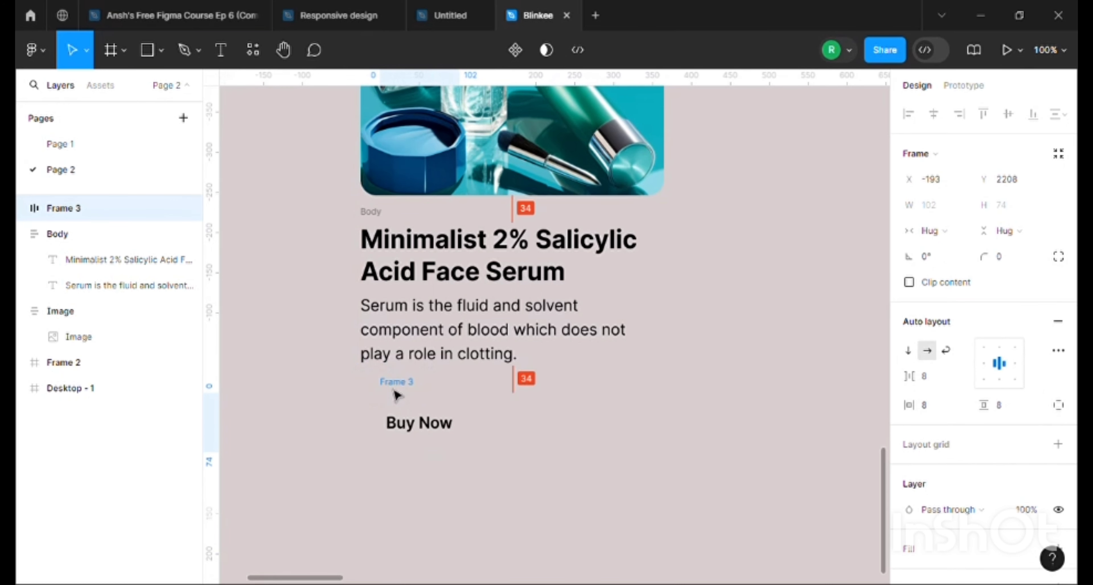
Set the Buy Now text's line height to 30
left_click(420, 434)
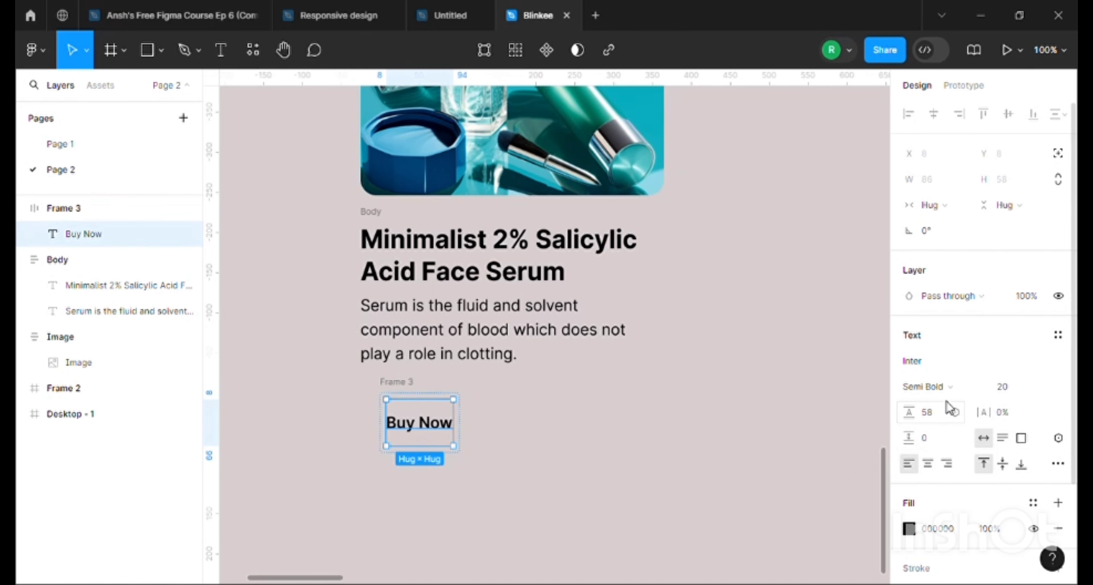
left_click(930, 420)
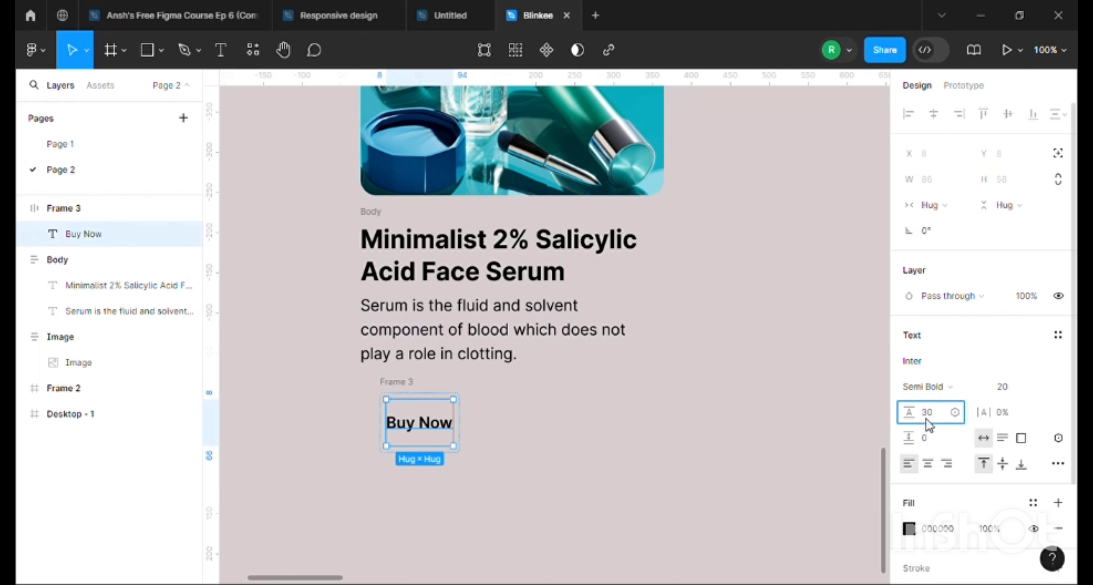
type("30")
key("Return")
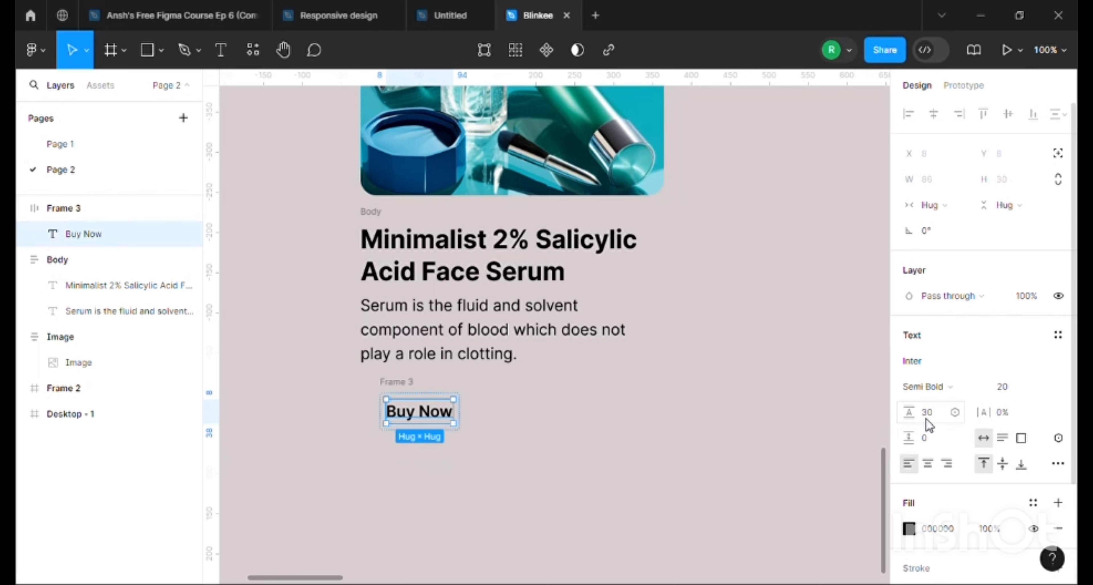
Move the Buy Now frame to X -215, Y 2206 beneath the description and set its horizontal padding to 16
left_click(386, 394)
key("ctrl+plus")
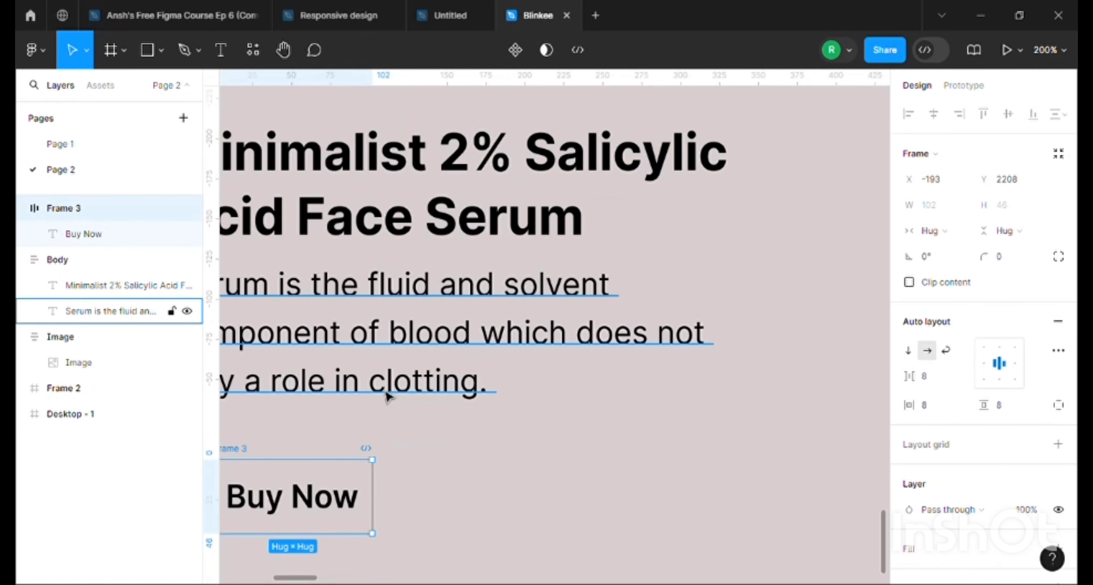
scroll(388, 398, "down", 1)
left_click_drag(445, 443, 726, 364)
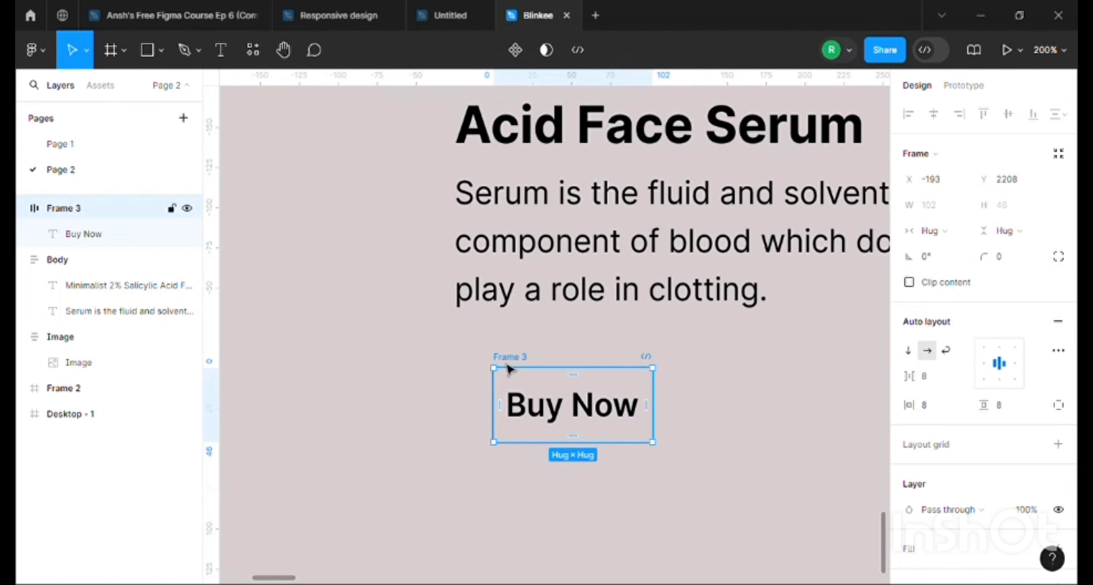
left_click_drag(508, 368, 473, 355)
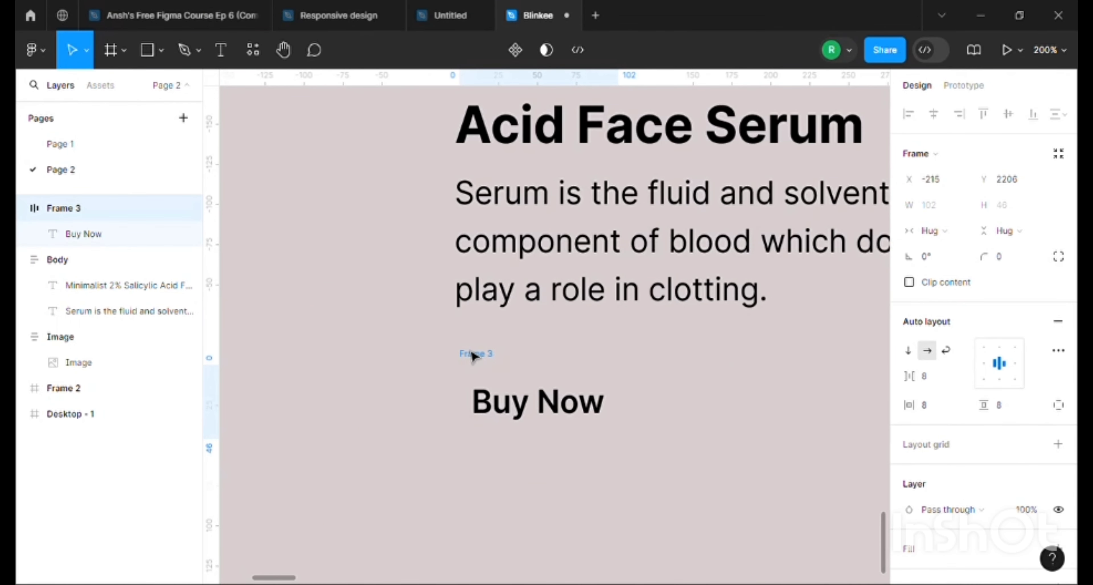
left_click(931, 406)
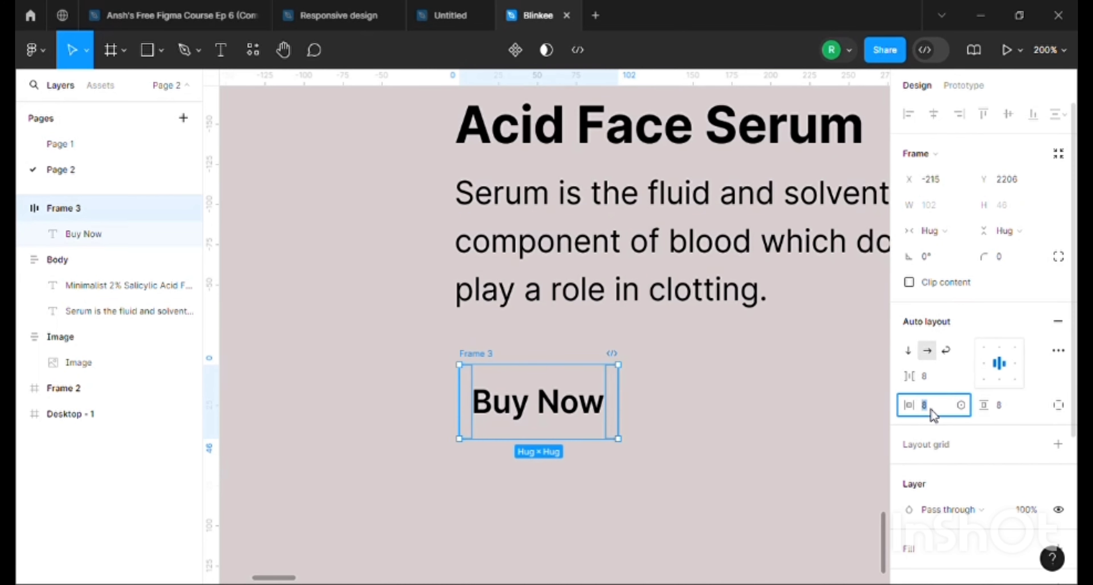
type("16")
left_click(737, 390)
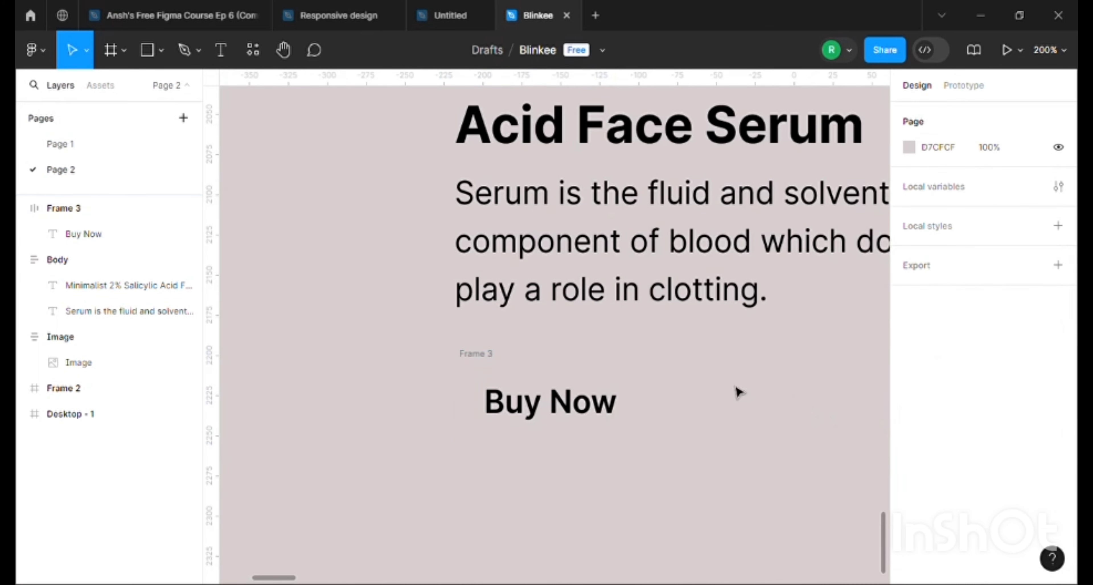
Add a fill to the Buy Now frame and sample the dark blue 023561 from the product image for it
left_click(477, 361)
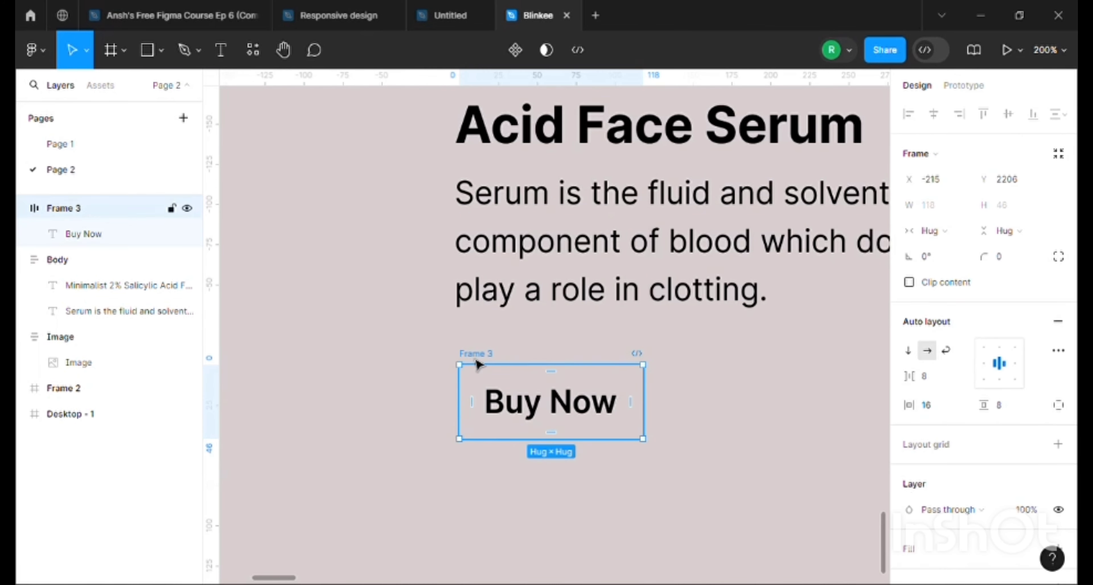
scroll(1020, 505, "down", 5)
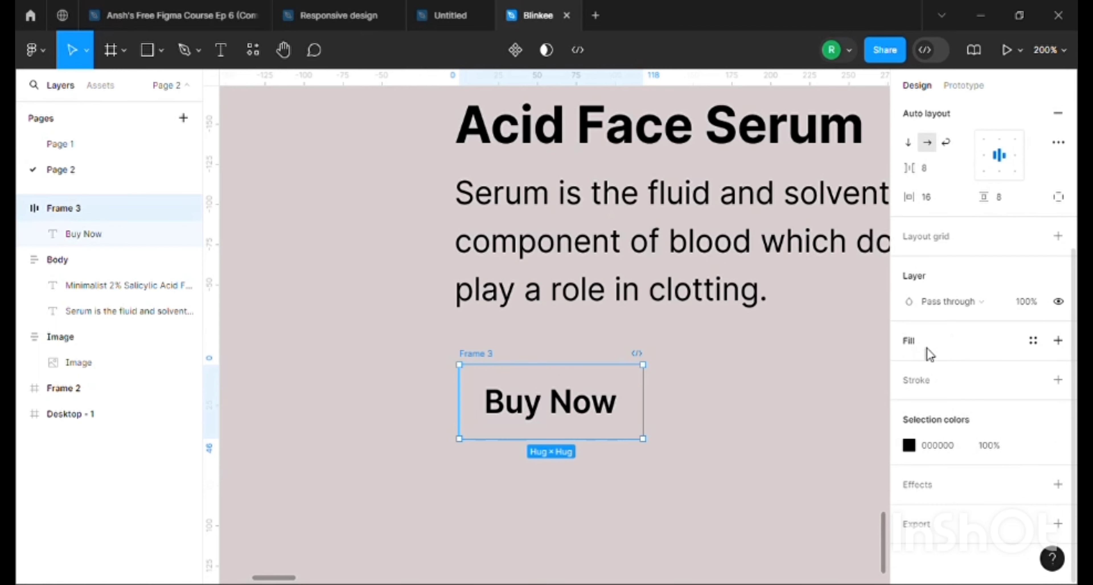
left_click(930, 354)
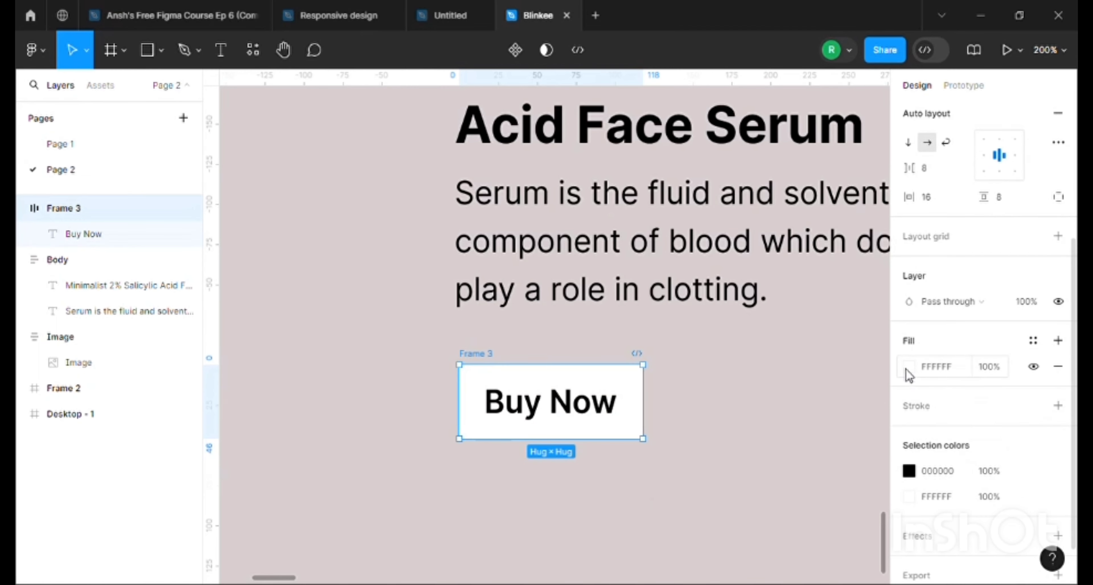
scroll(731, 336, "up", 5)
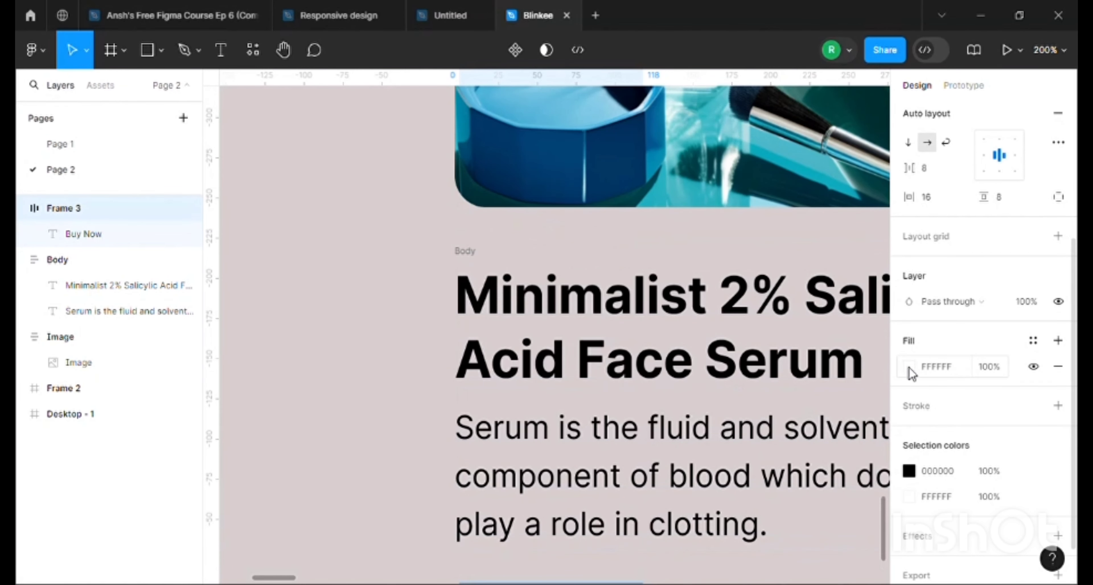
left_click(909, 368)
left_click(726, 391)
left_click(631, 157)
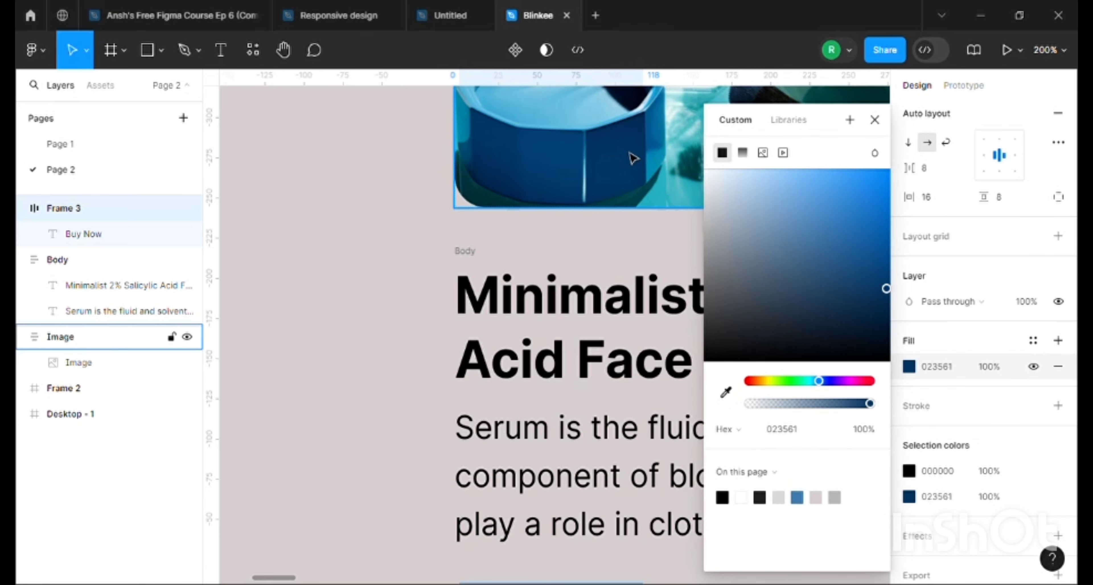
Change the Buy Now text's fill colour to white, FFFFFF
scroll(589, 441, "down", 5)
double_click(591, 433)
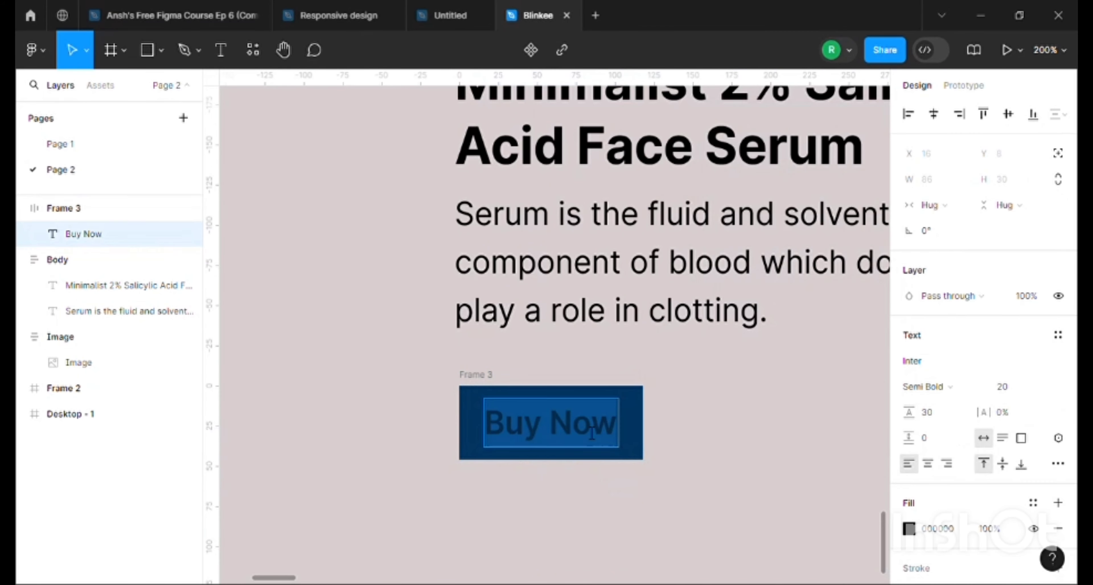
left_click(908, 531)
left_click_drag(716, 182, 692, 159)
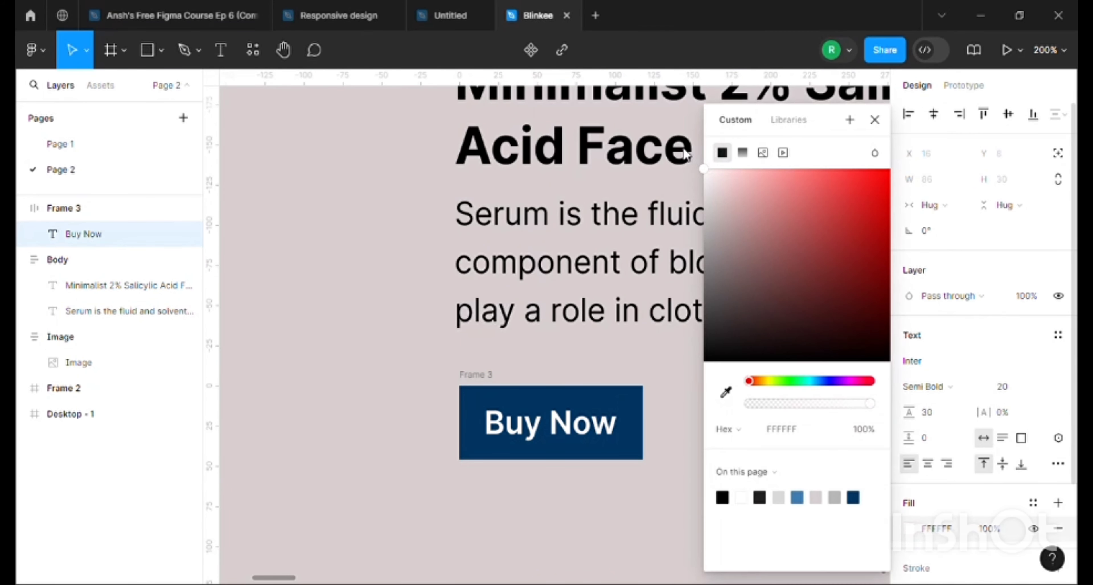
Set the corner radius of the Buy Now frame to 50
left_click(478, 388)
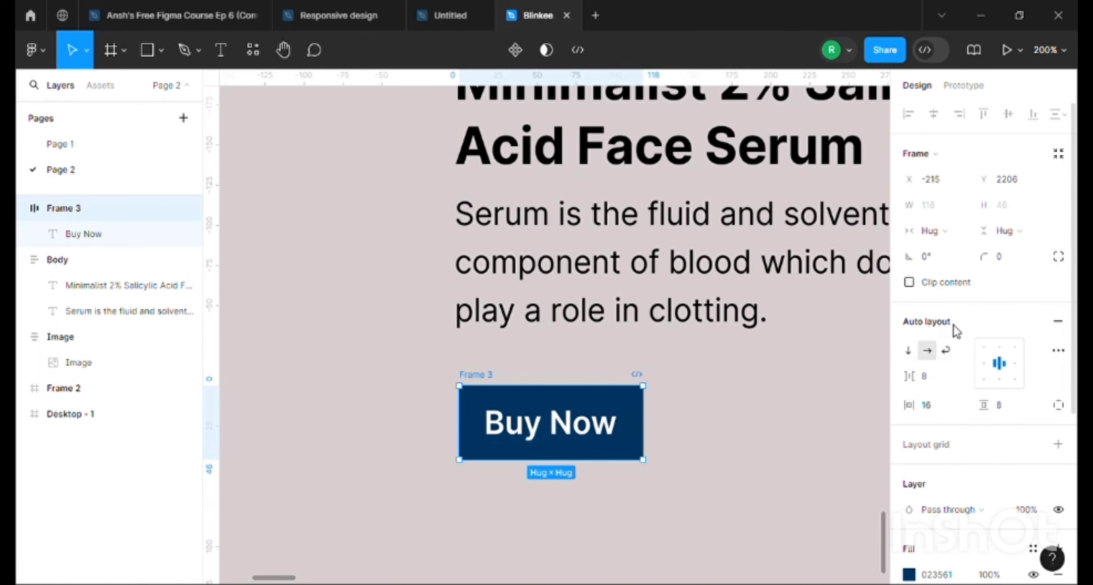
left_click(1005, 259)
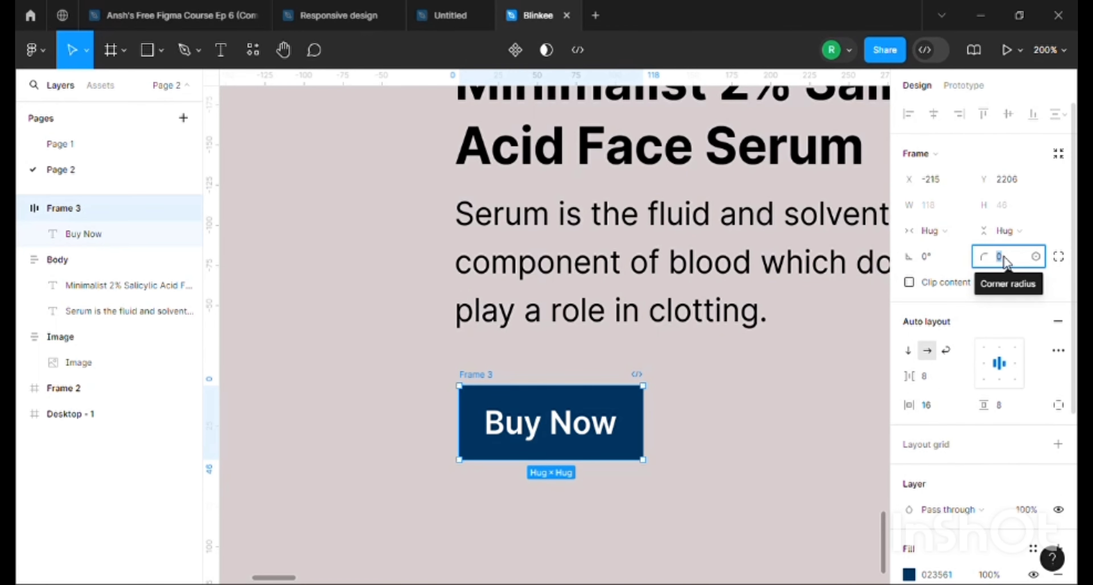
type("50")
key("Return")
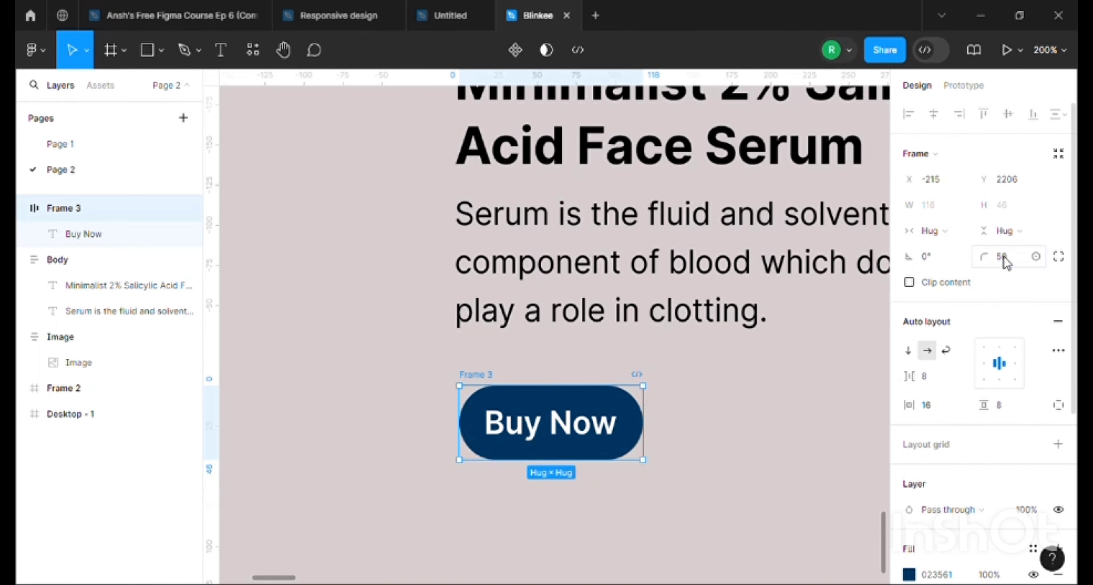
left_click(727, 420)
Rename the Buy Now frame as "Button" and its text layer as "text"
scroll(701, 453, "up", 1)
scroll(702, 458, "up", 1)
key("ctrl+minus")
key("ctrl+minus")
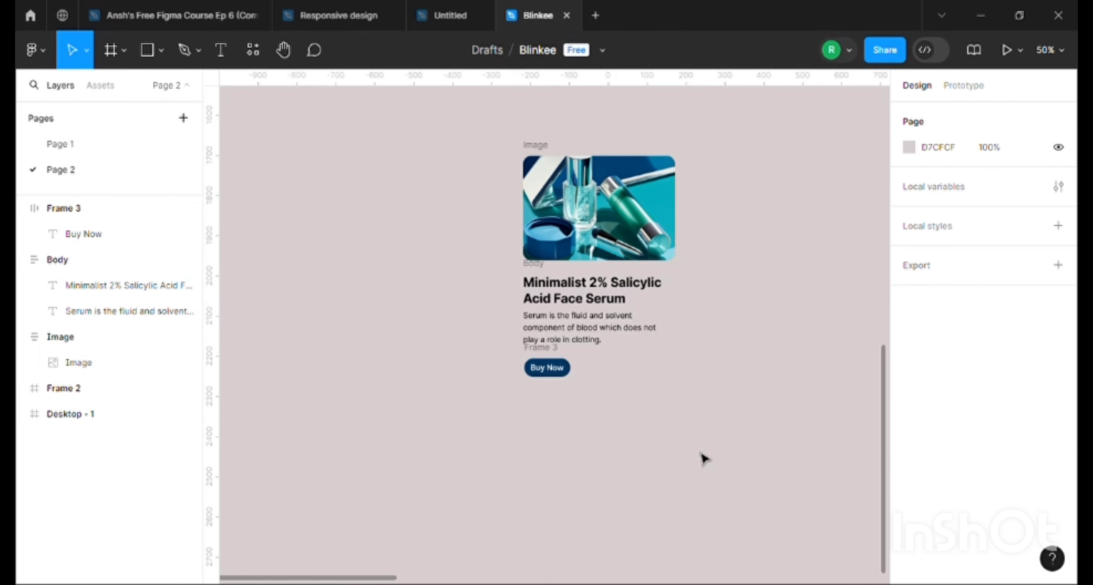
scroll(702, 459, "down", 1)
key("ctrl+plus")
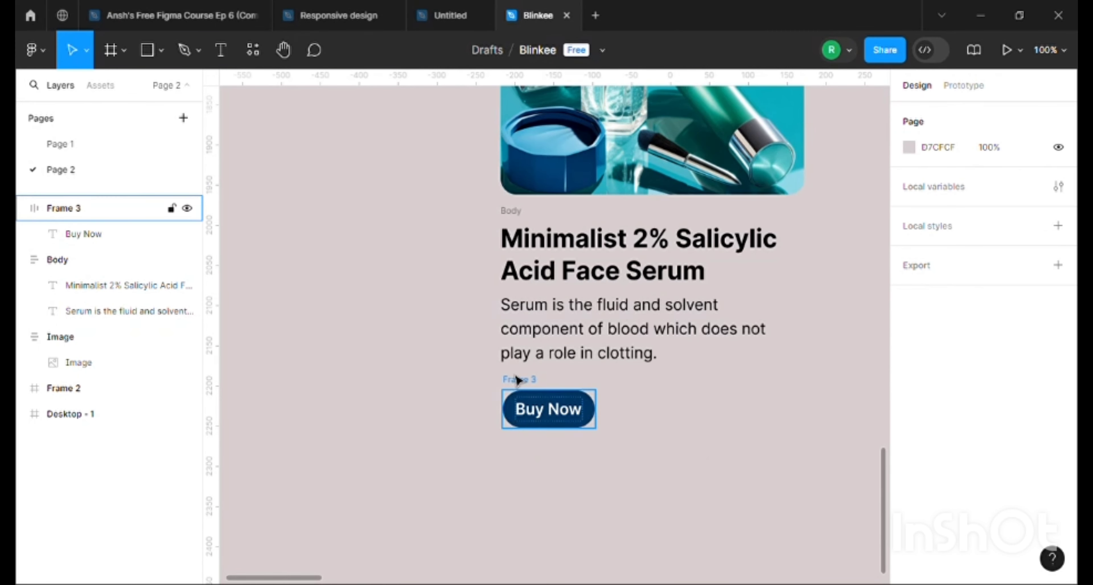
double_click(47, 212)
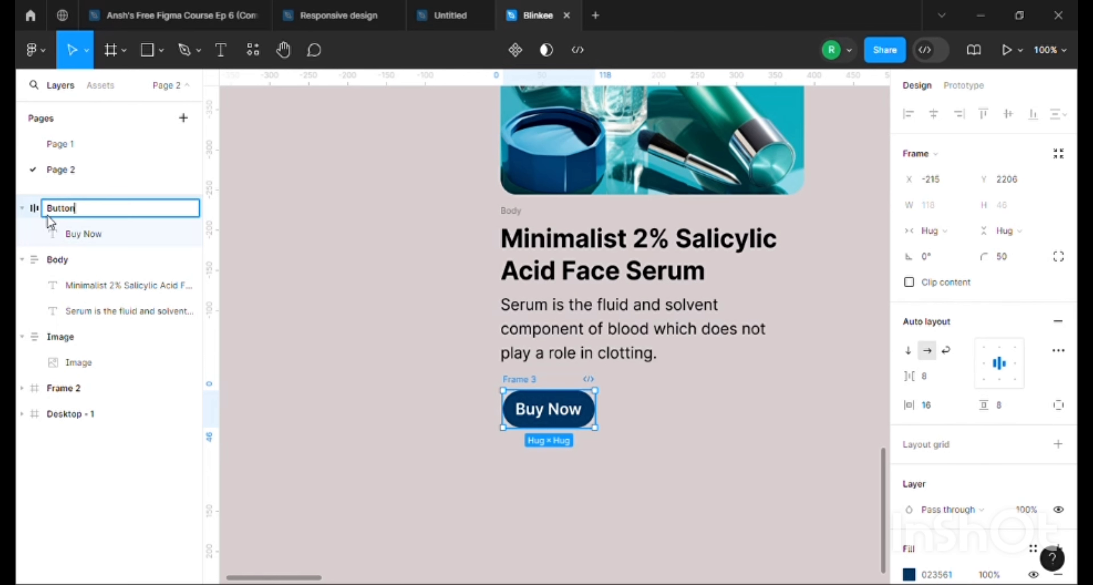
type("Button")
key("Return")
double_click(77, 234)
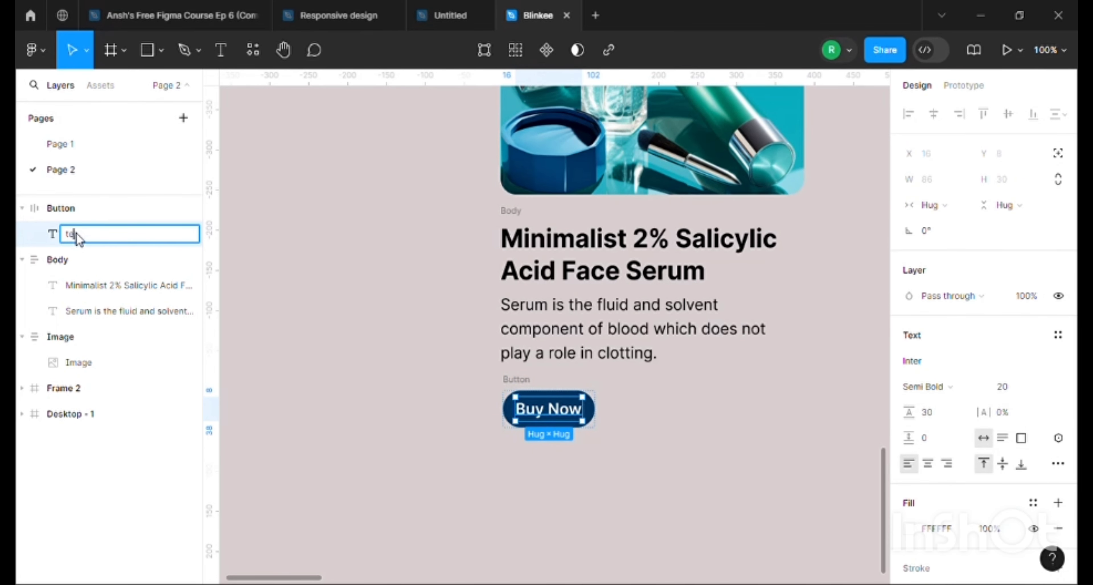
type("text")
left_click(351, 338)
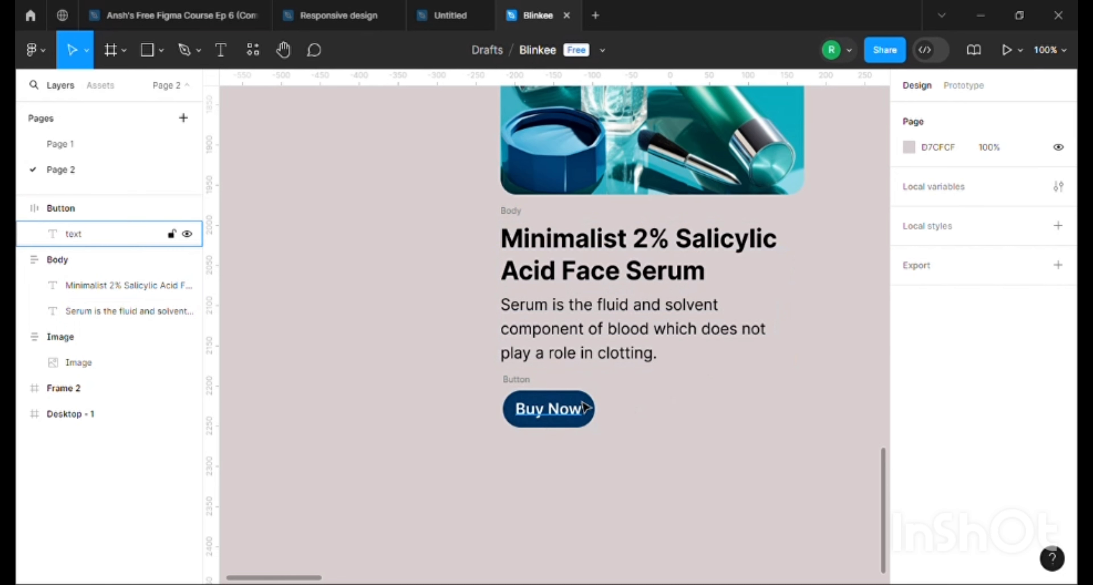
Set the Button frame's vertical padding to 16 and its horizontal padding to 32
left_click(566, 415)
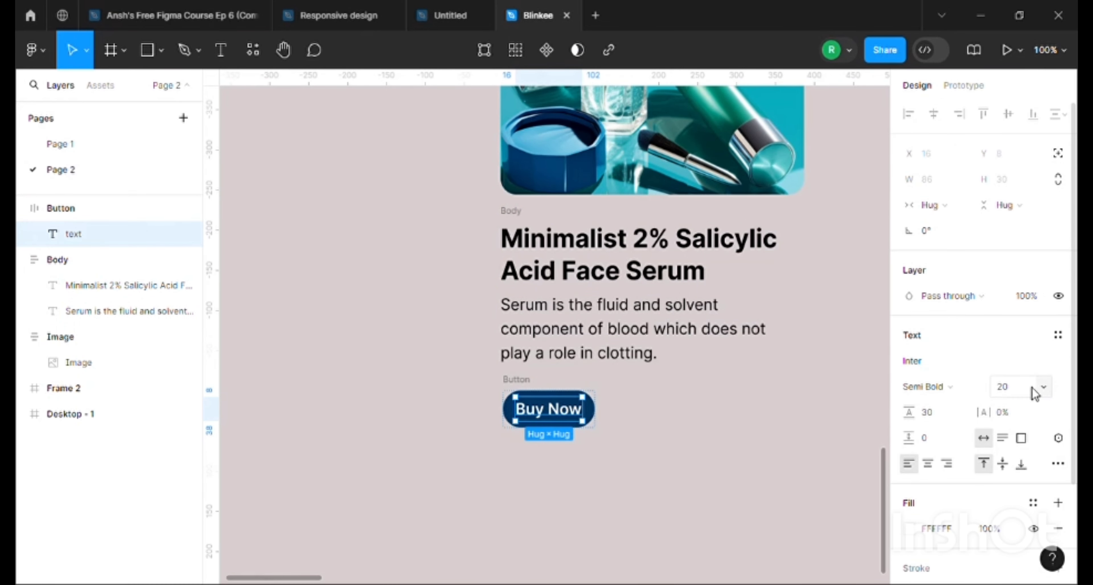
left_click(601, 426)
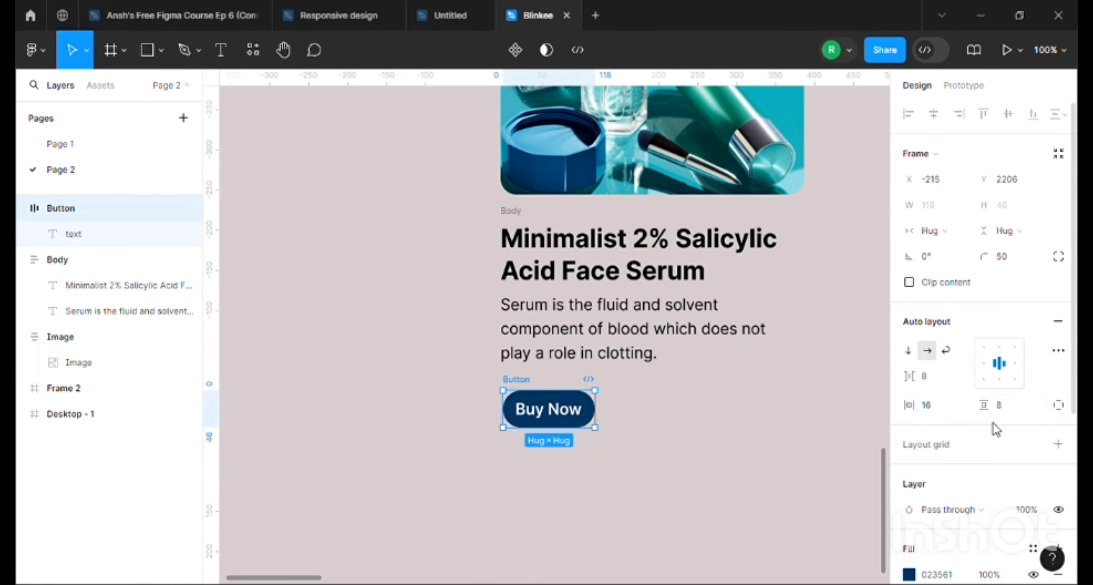
left_click(1003, 407)
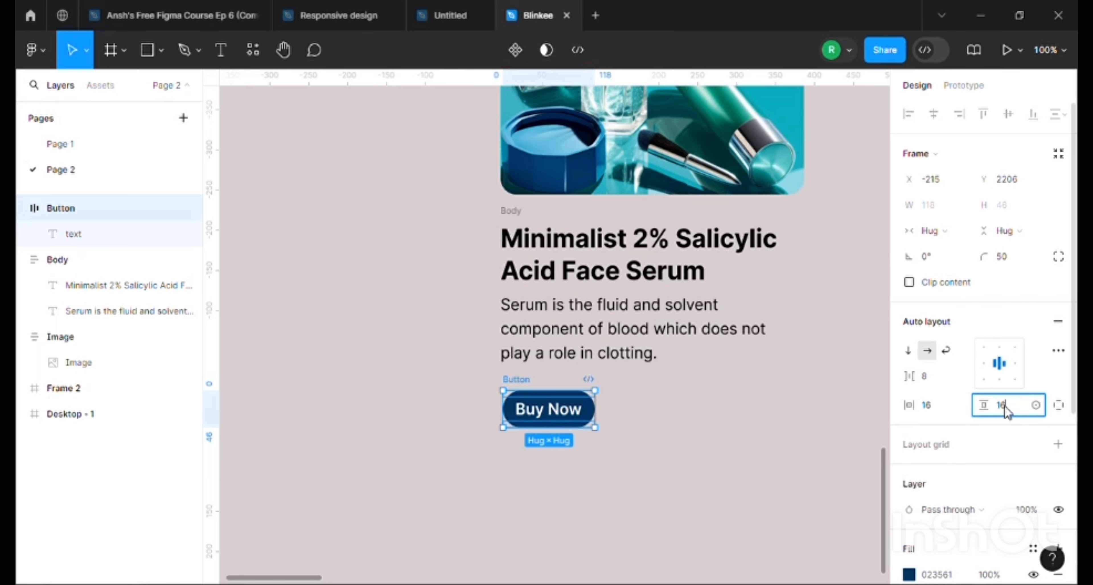
type("16")
left_click(934, 405)
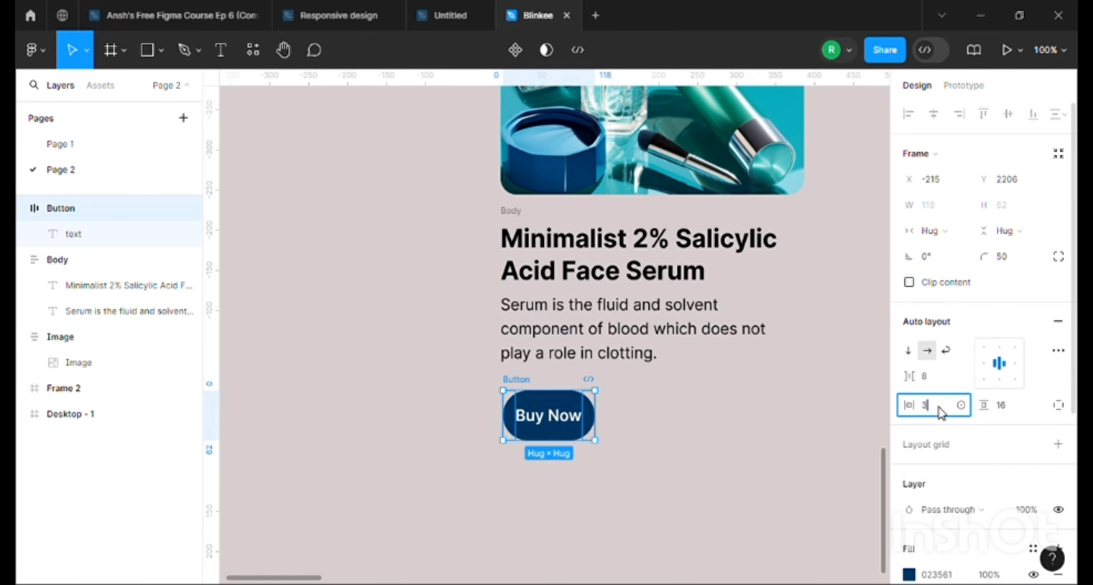
type("32")
key("Return")
left_click(689, 423)
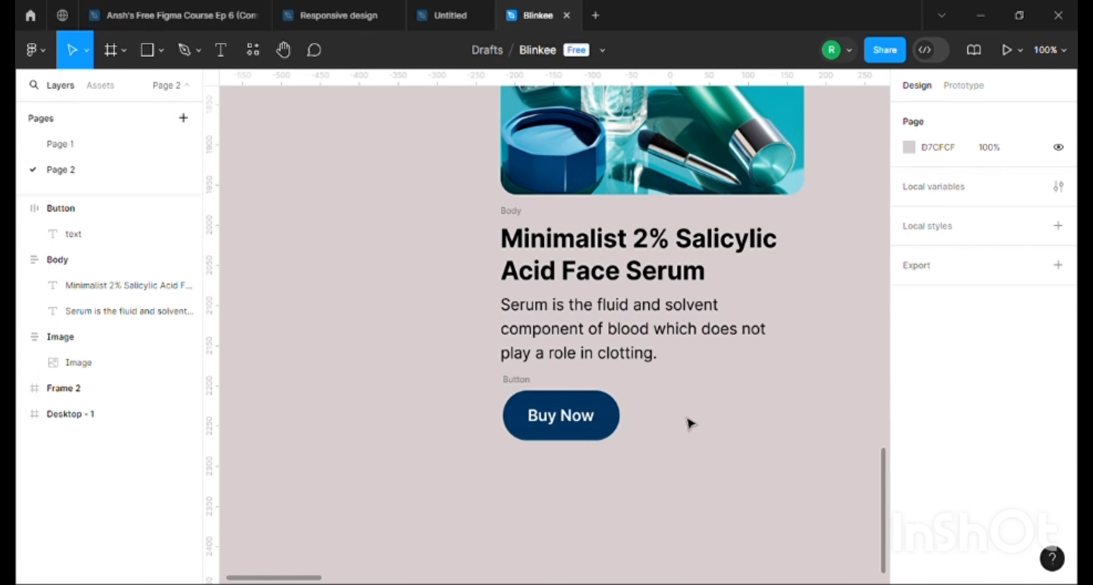
Align the Button frame at X -218, Y 2234 and move the Body frame down to Y 2009, leaving 47 gaps
key("ctrl+minus")
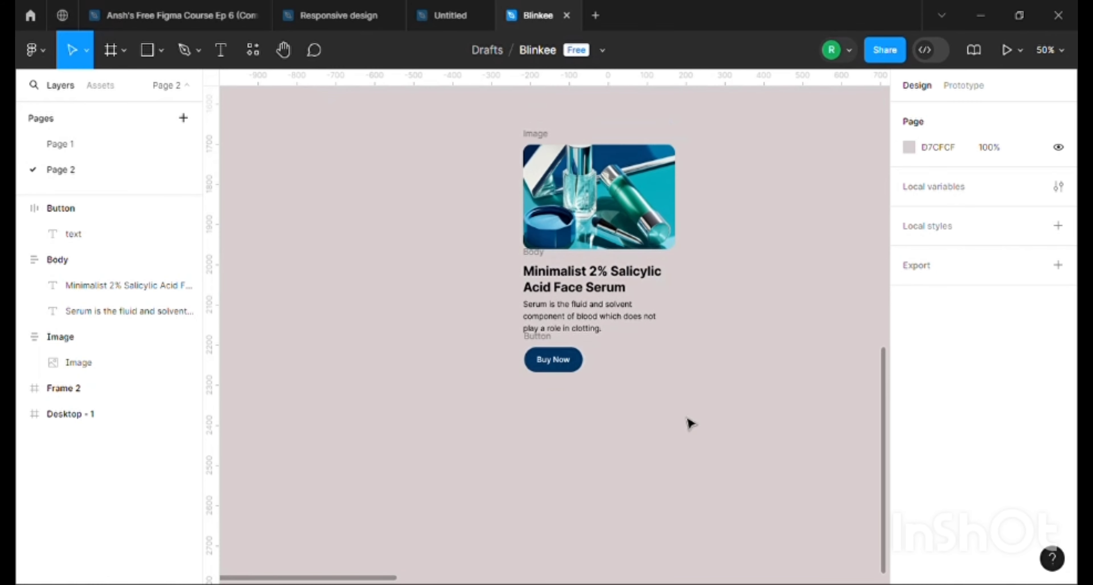
key("ctrl+plus")
left_click_drag(517, 362, 523, 389)
scroll(526, 392, "up", 5)
left_click_drag(513, 350, 512, 360)
left_click(439, 381)
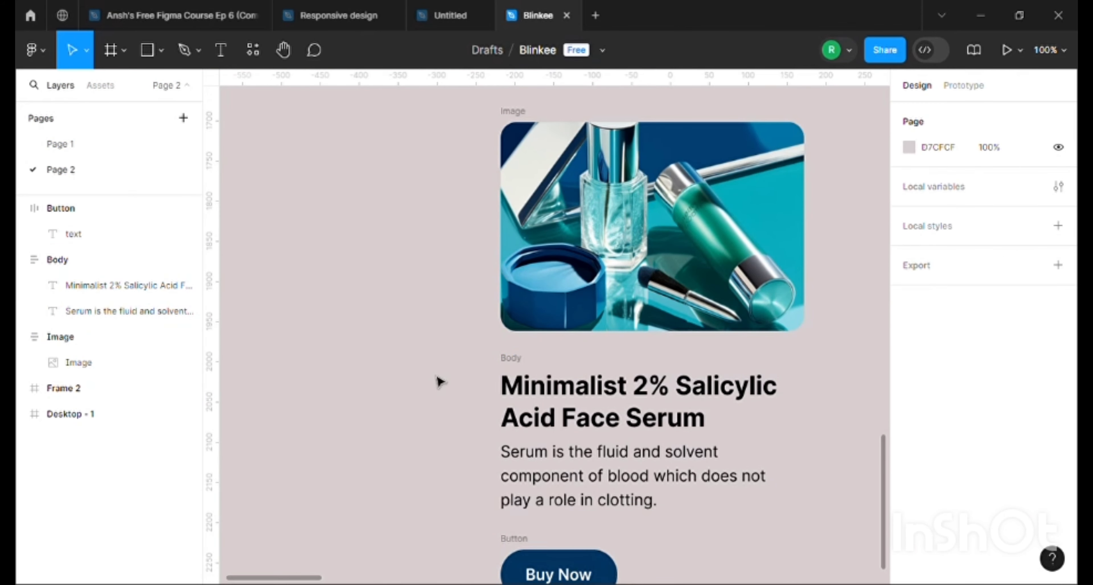
Collapse the Button, Body and Image frames in the layer list
left_click(21, 209)
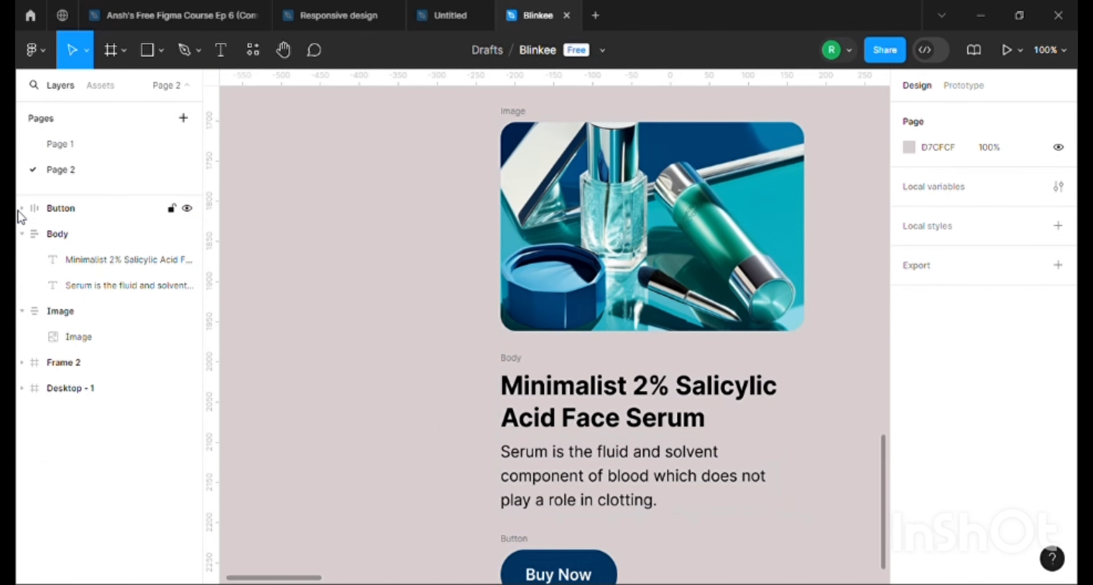
left_click(22, 234)
left_click(22, 259)
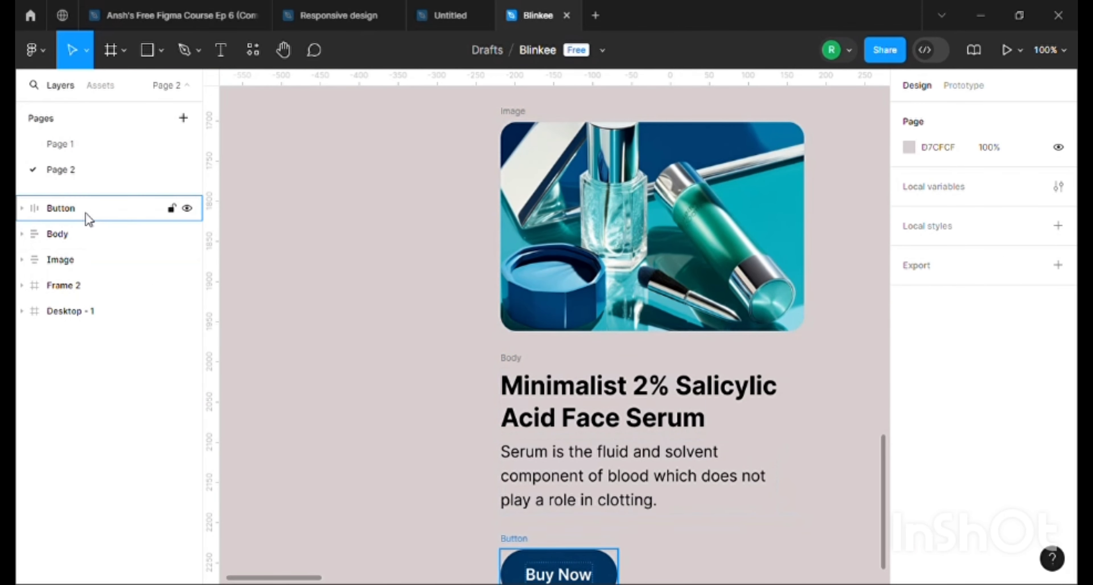
Select the Image, Body and Button frames together and wrap them in one vertical auto layout frame
scroll(512, 475, "down", 3)
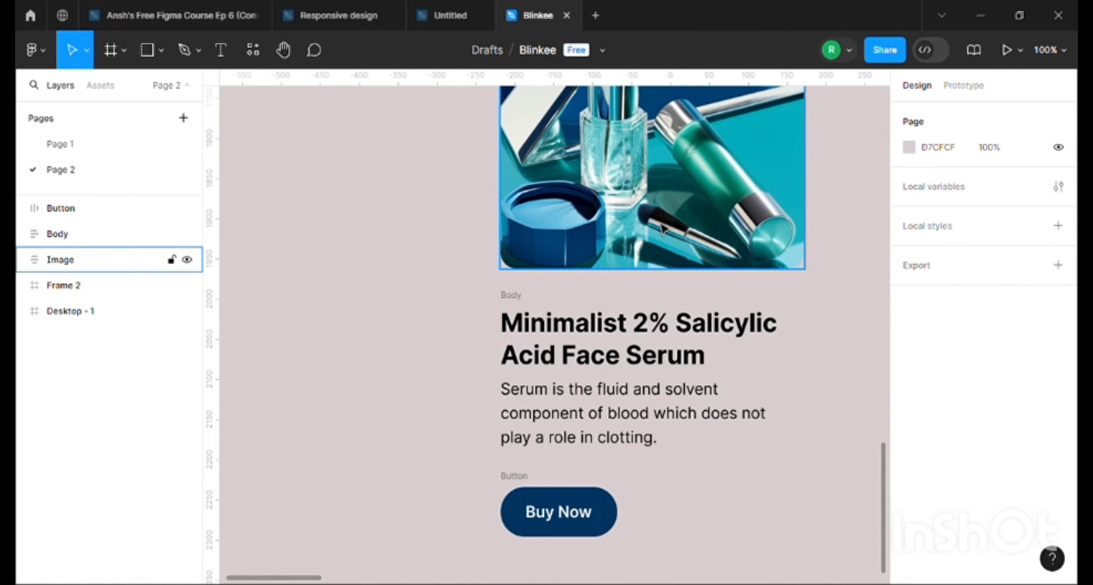
scroll(437, 261, "up", 3)
left_click(515, 113)
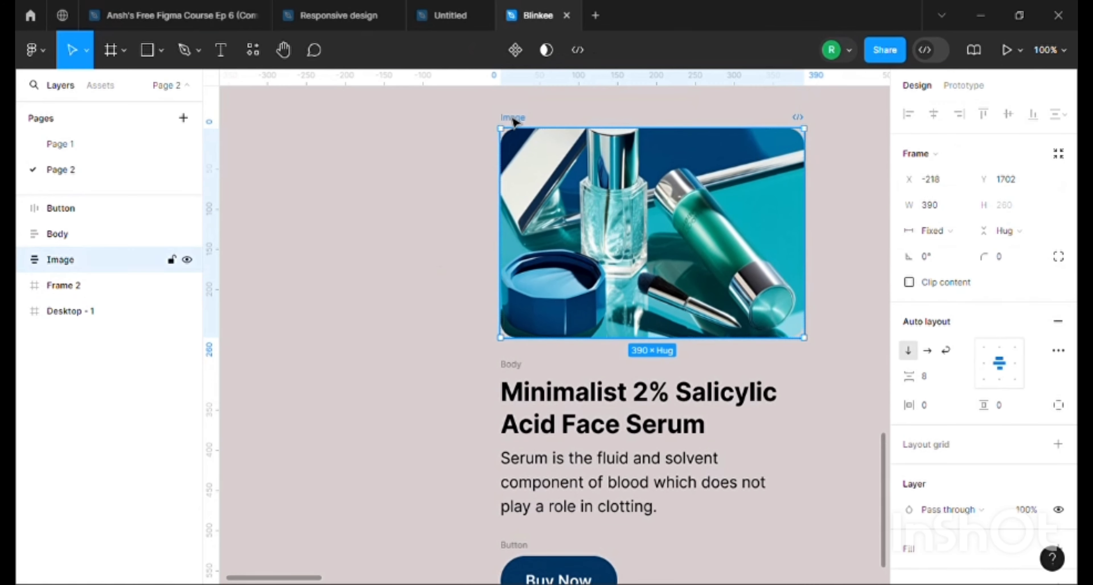
left_click(517, 371, "shift")
scroll(519, 370, "down", 3)
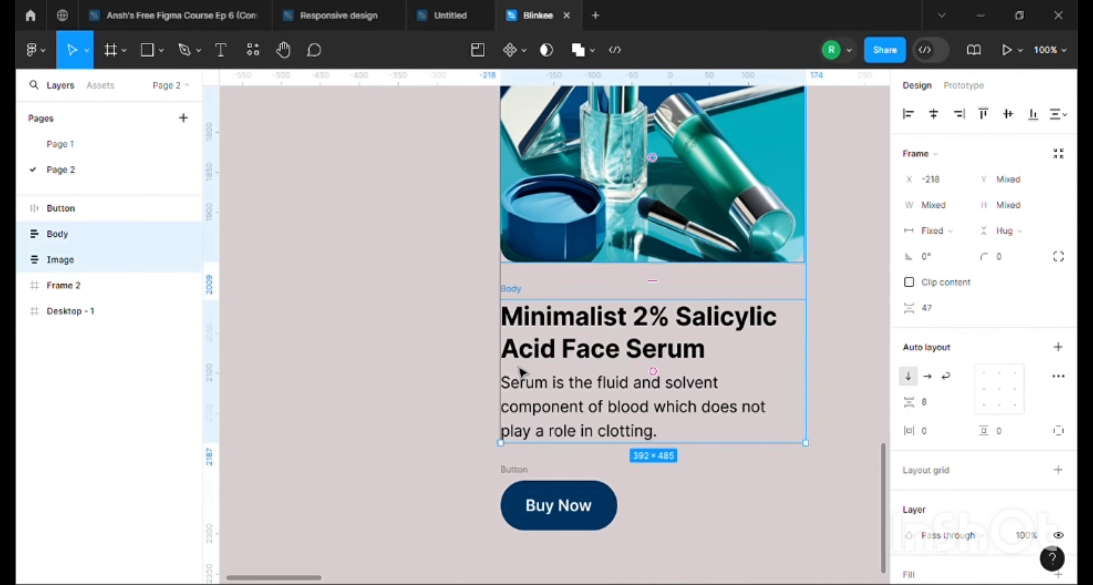
left_click(514, 476, "shift")
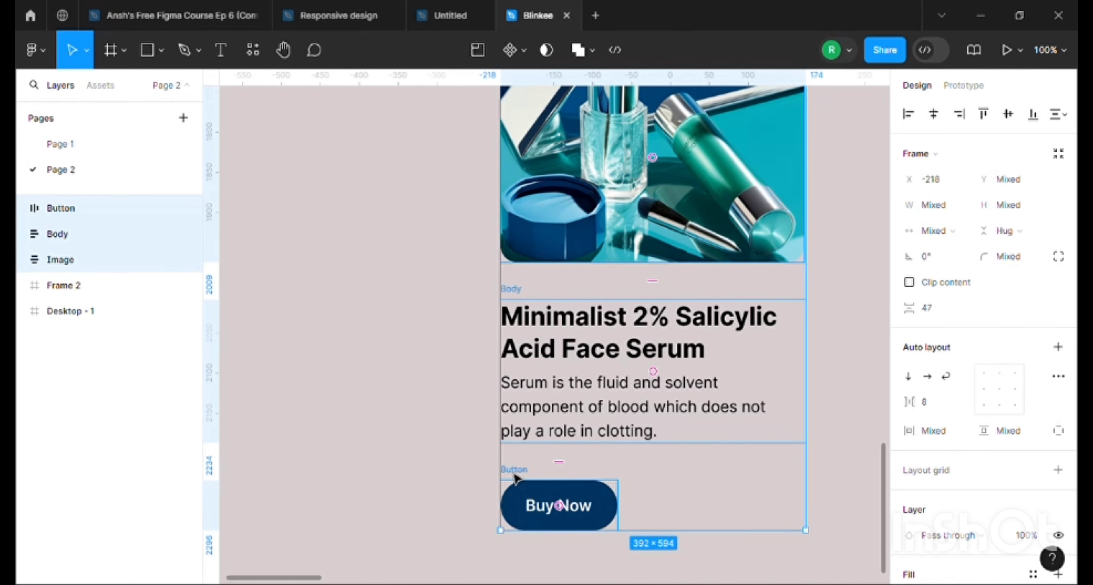
key("shift+a")
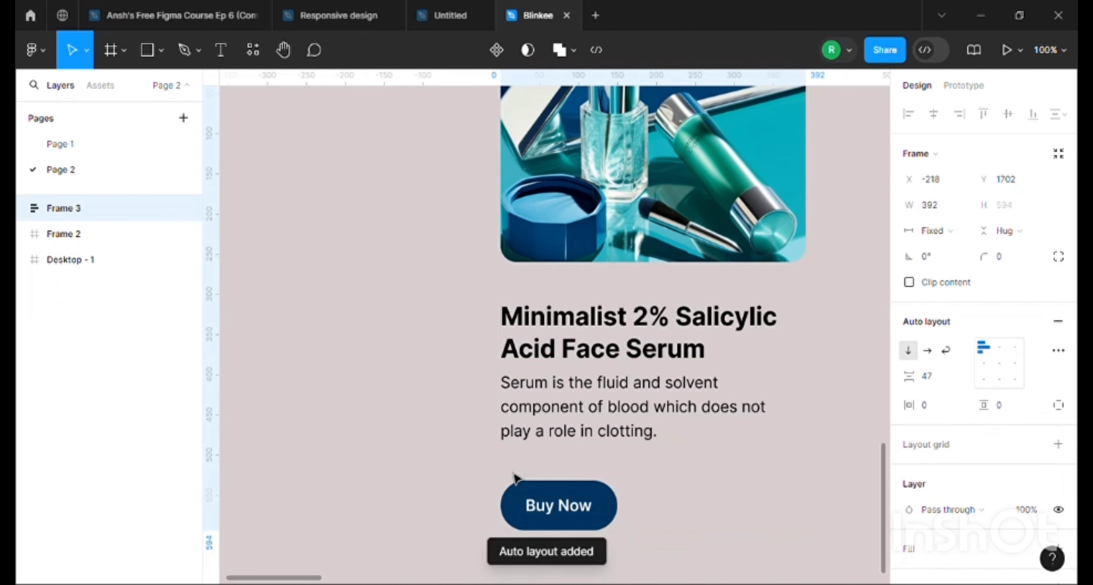
scroll(516, 478, "up", 2)
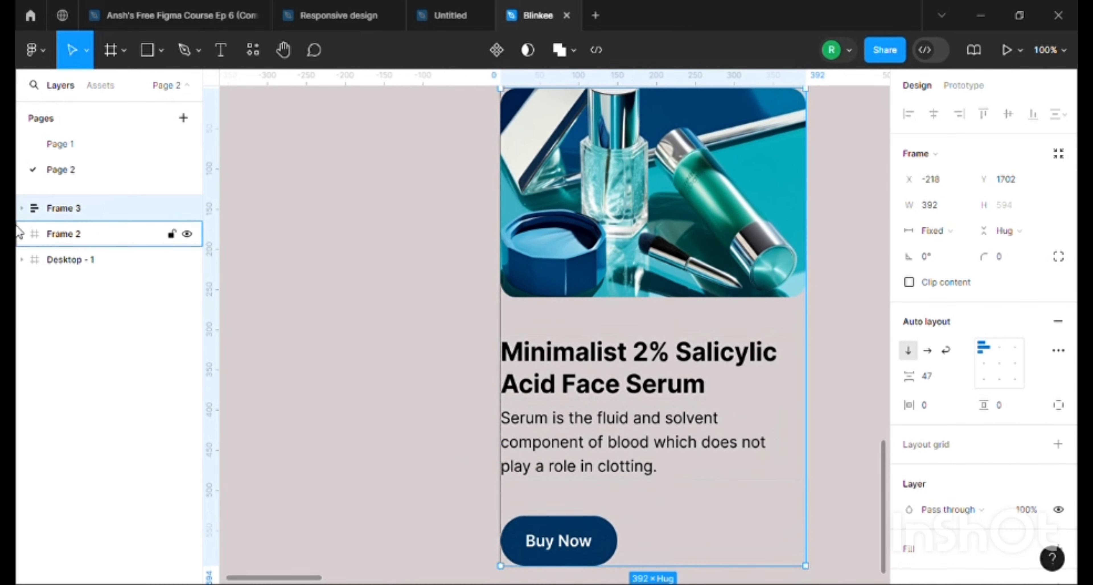
Rename the new auto layout frame as Card
double_click(70, 210)
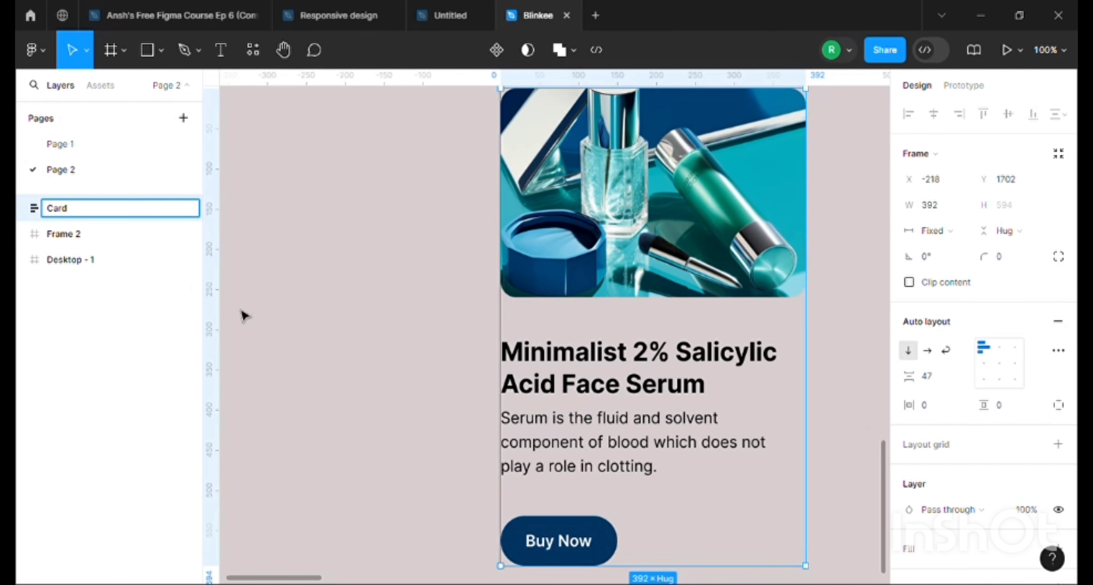
left_click(340, 293)
key("minus")
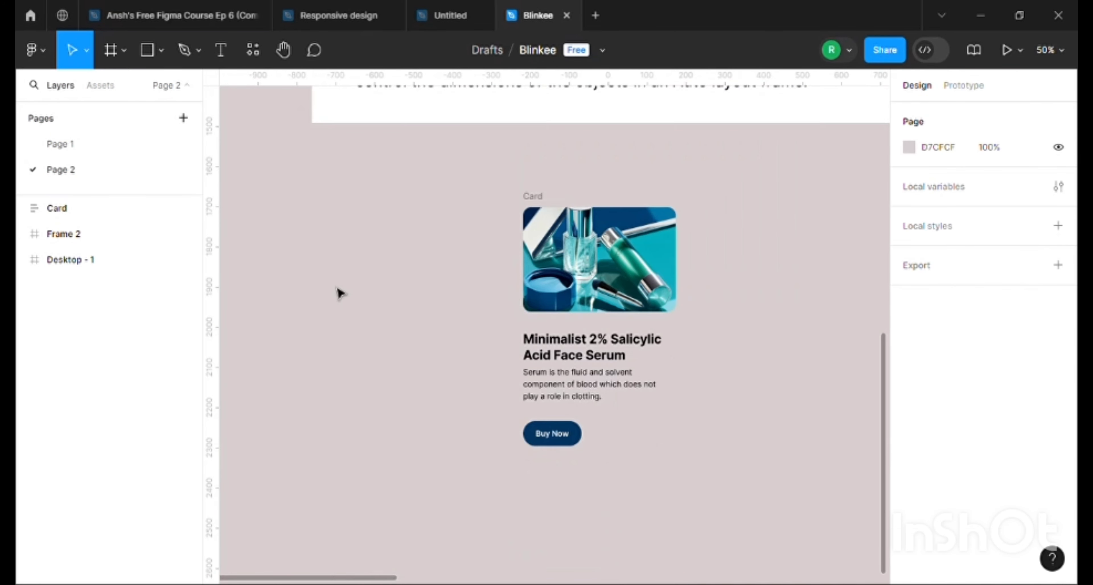
Set the Card frame's corner radius to 30
left_click(535, 203)
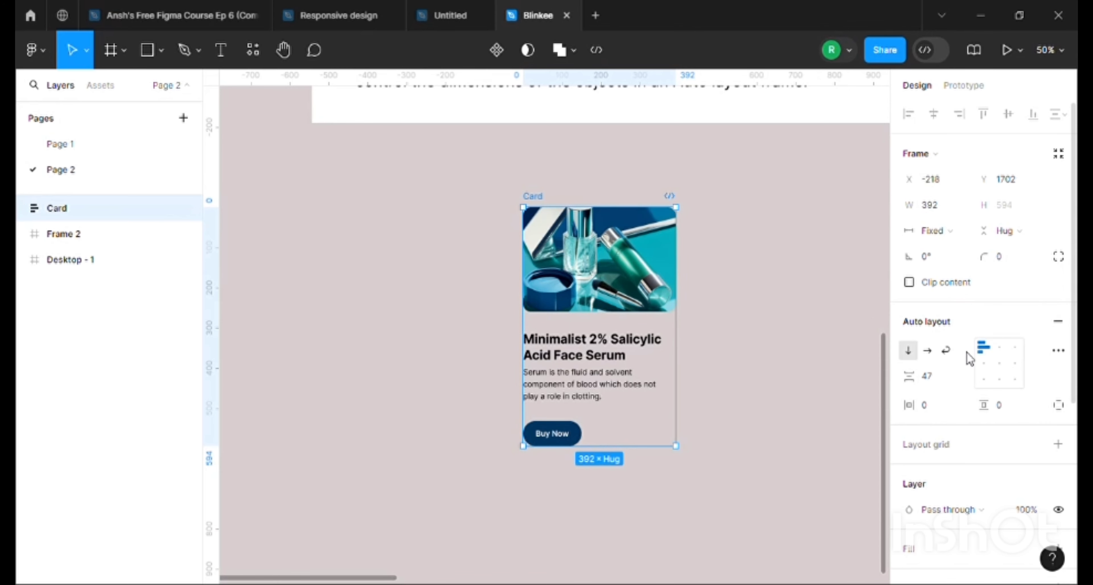
scroll(962, 373, "down", 2)
left_click(1002, 177)
double_click(1002, 177)
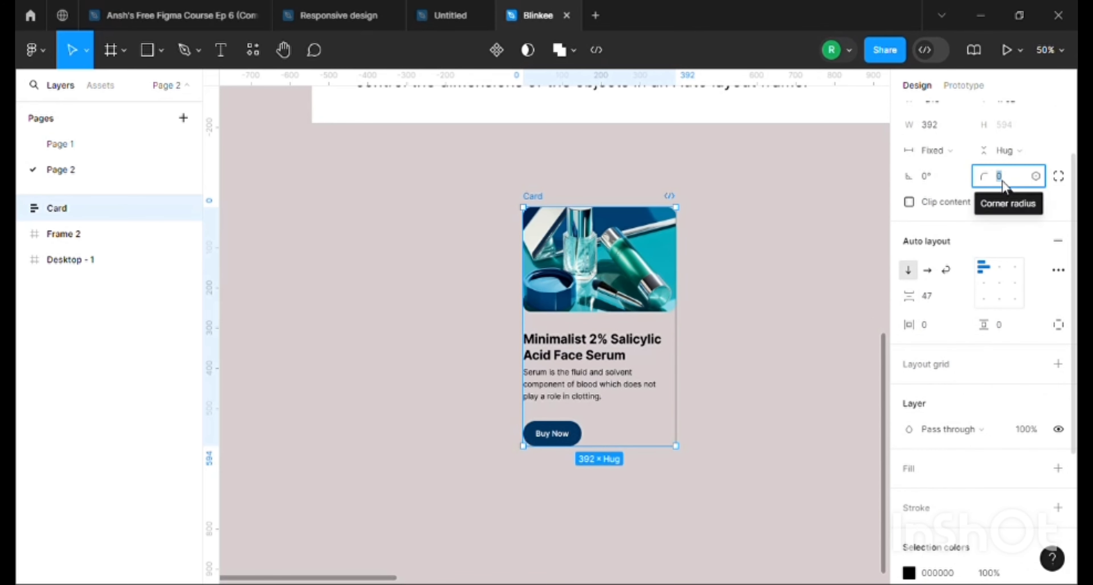
type("20")
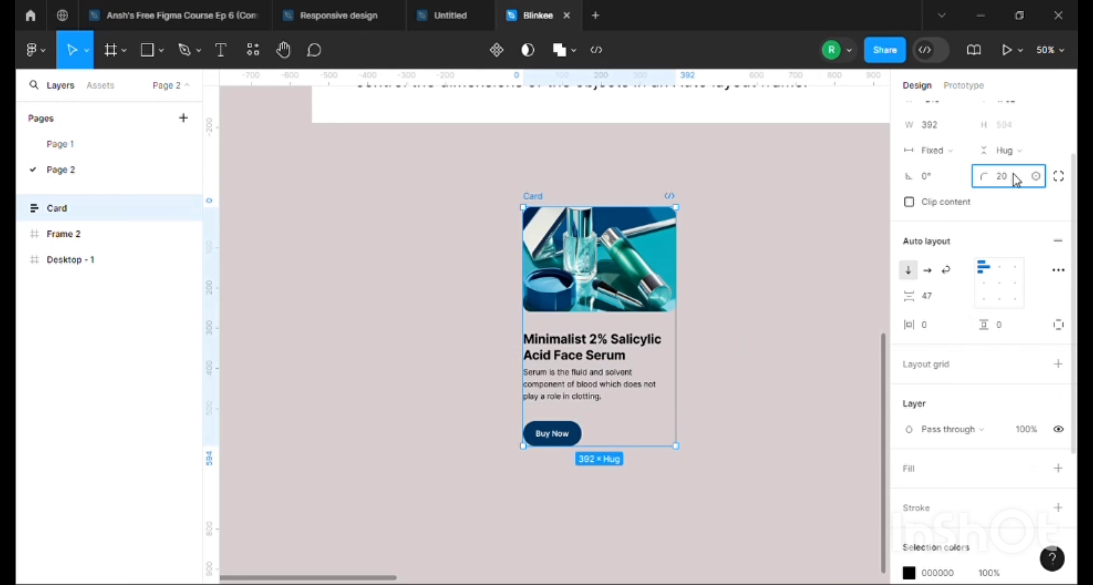
key("BackSpace")
type("3")
key("Return")
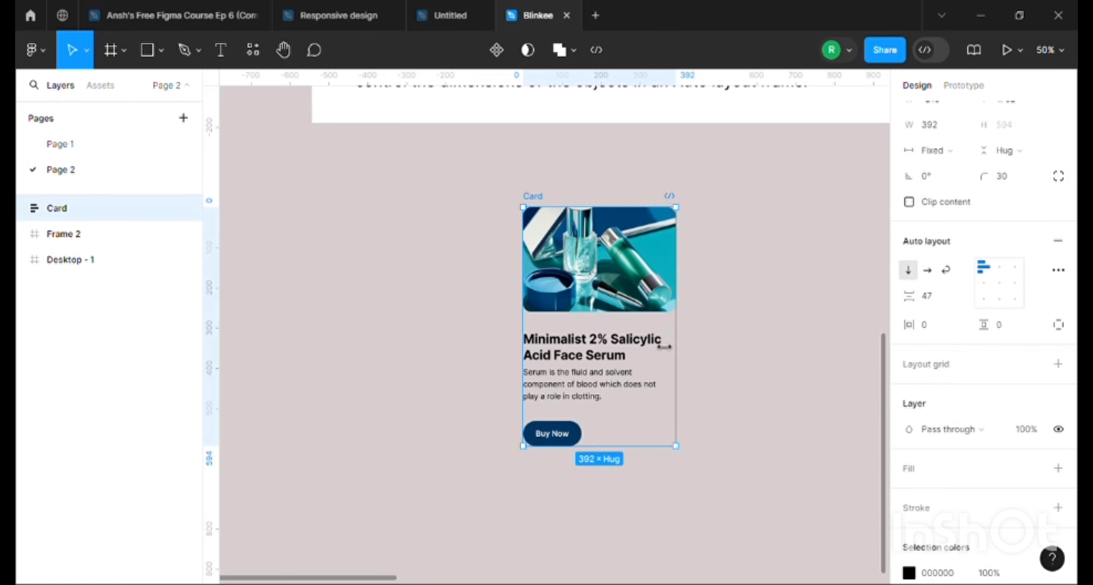
Give the Card frame a white FFFFFF fill and set its horizontal and vertical padding to 24
left_click(1004, 330)
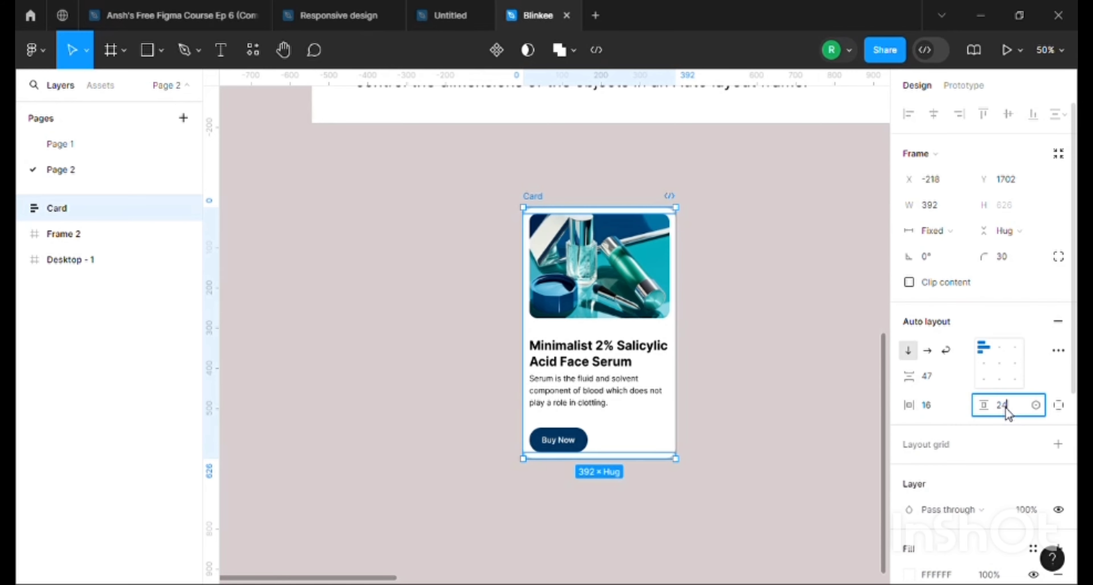
left_click(928, 406)
type("24")
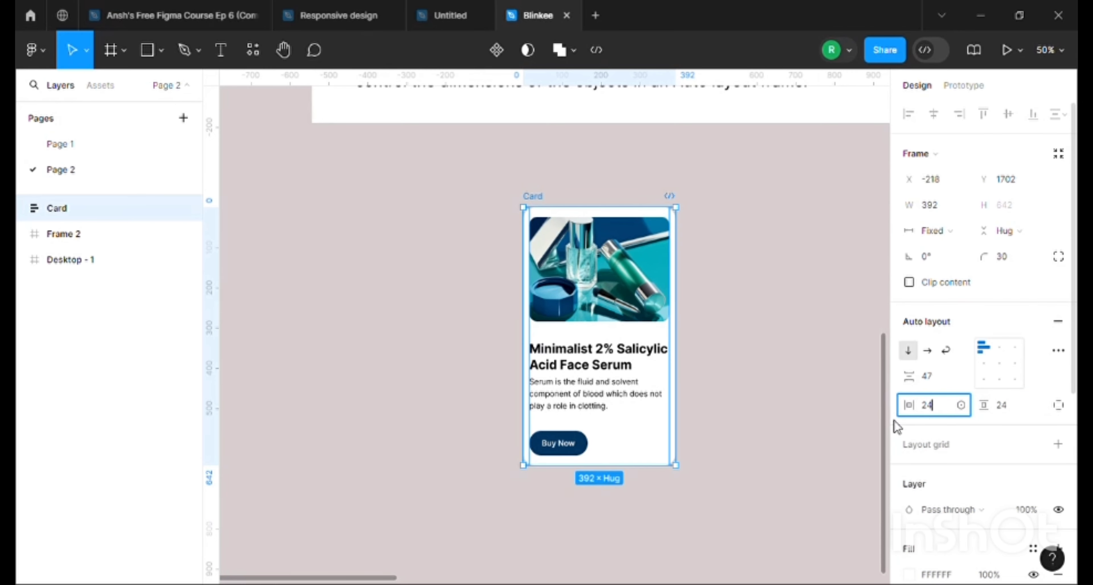
key("Return")
left_click(730, 323)
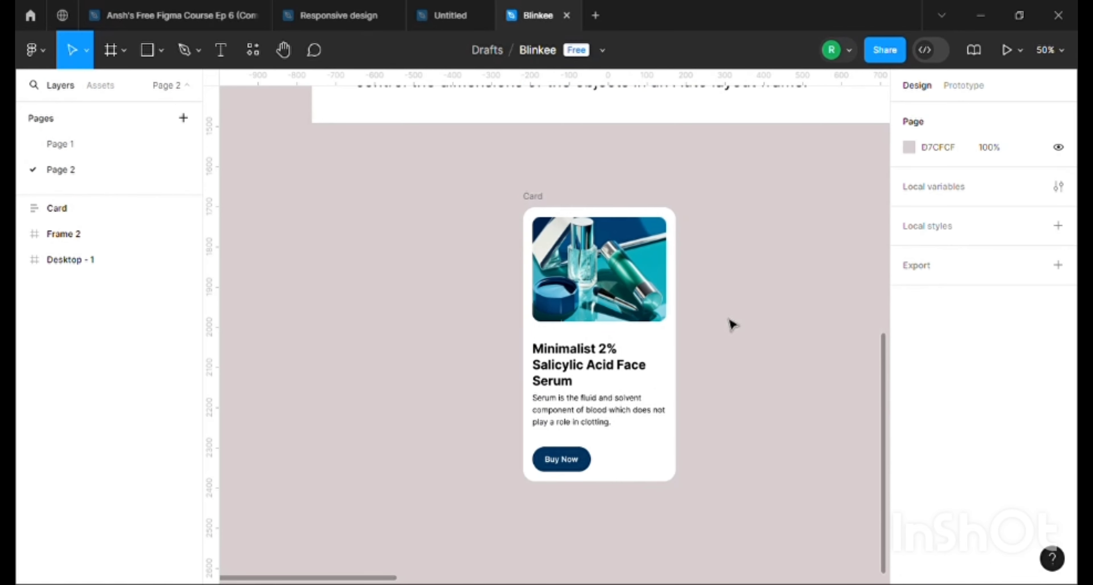
Move the Card frame to X -276 and widen it to 550
left_click(552, 197)
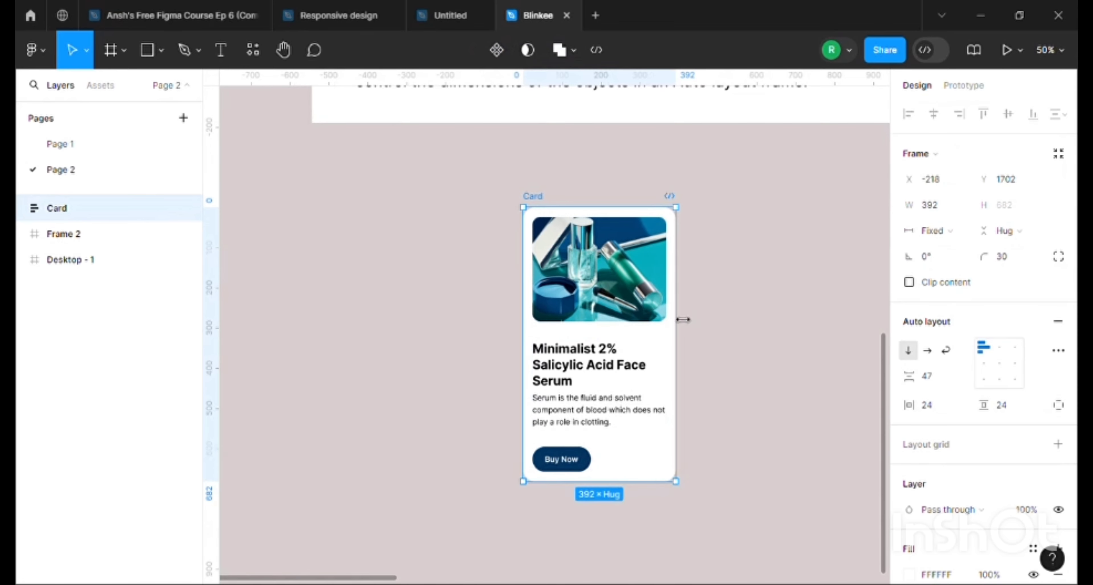
left_click_drag(550, 198, 527, 197)
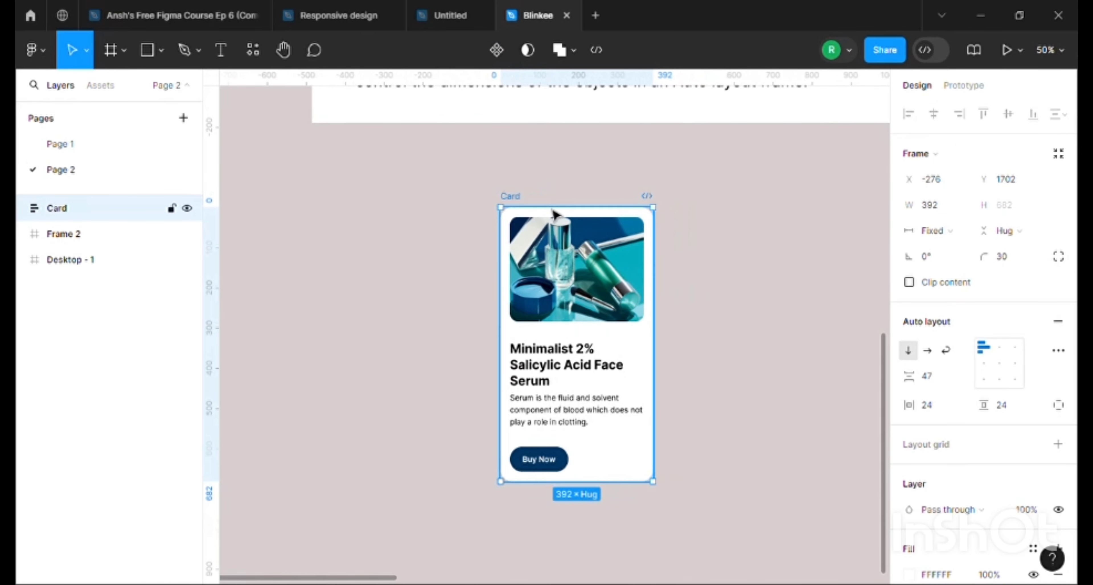
left_click_drag(664, 332, 719, 333)
Set the Card's vertical gap between items to 24 and narrow the frame to a width of 488
mouse_move(614, 337)
left_mouse_down()
mouse_move(616, 322)
mouse_move(614, 332)
left_mouse_up()
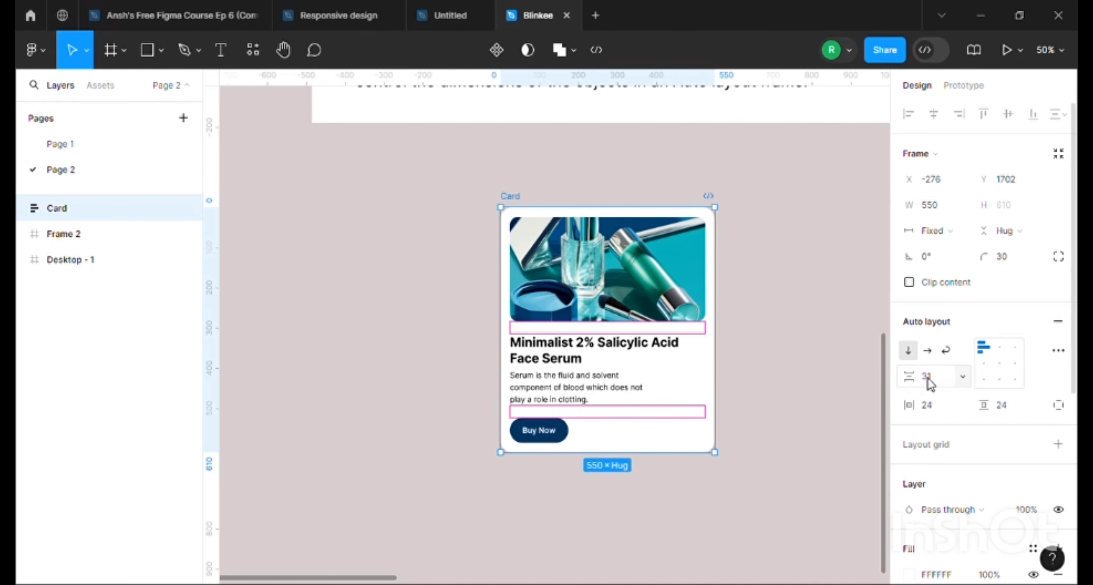
key("Return")
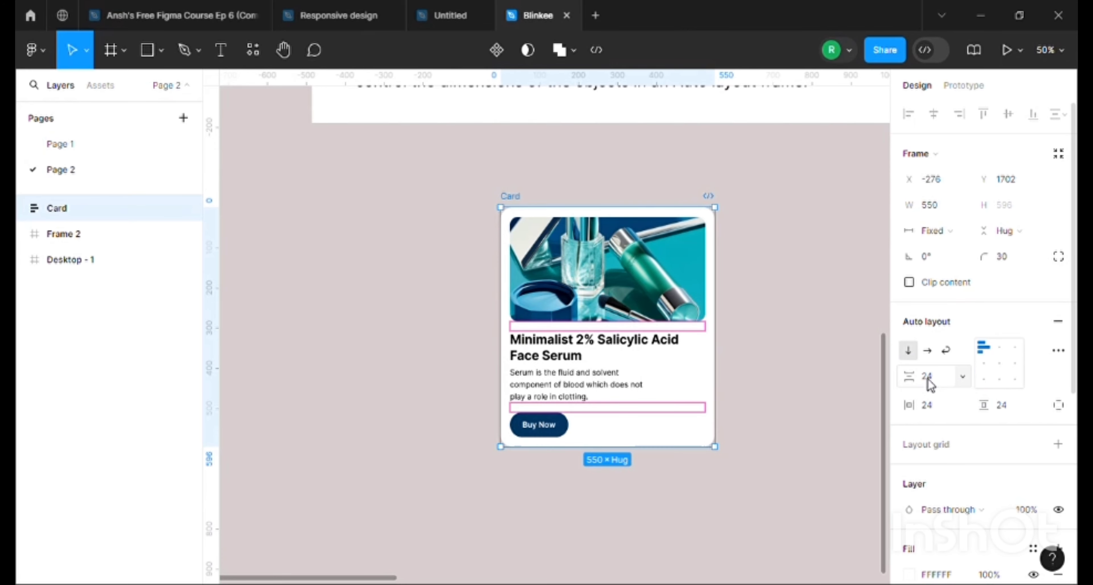
left_click(795, 303)
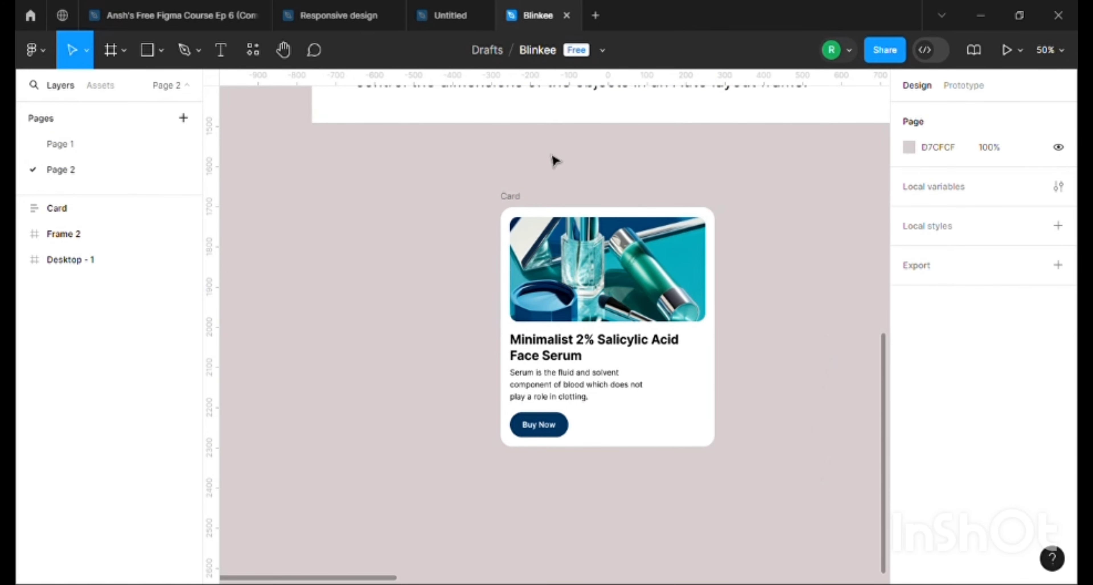
left_click(510, 196)
left_click_drag(726, 321, 704, 329)
Paste a second copy of the serum sentence at the end of the Card's description text
left_click(531, 432)
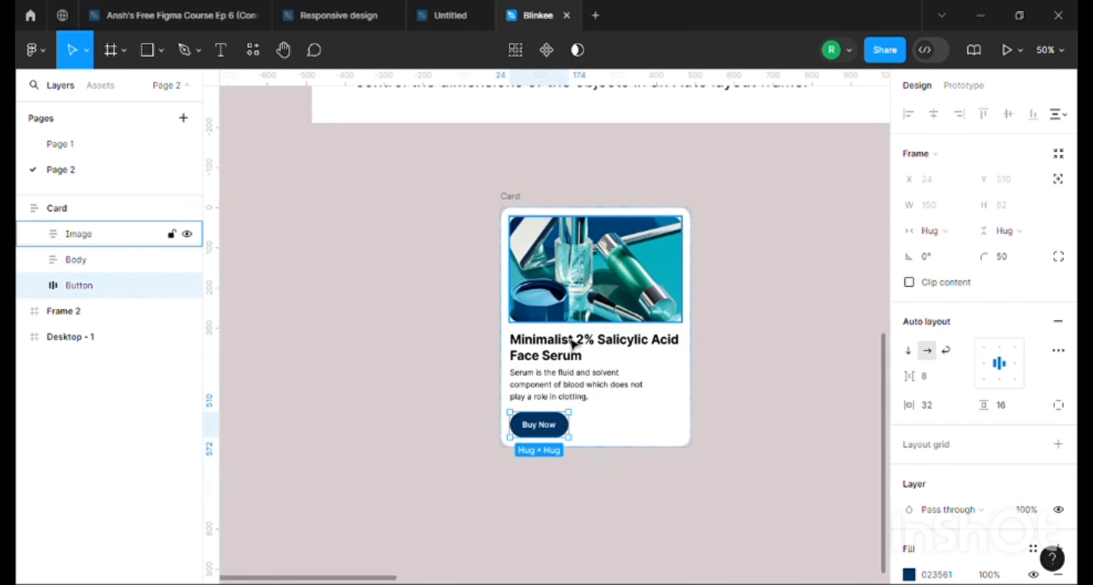
double_click(599, 395)
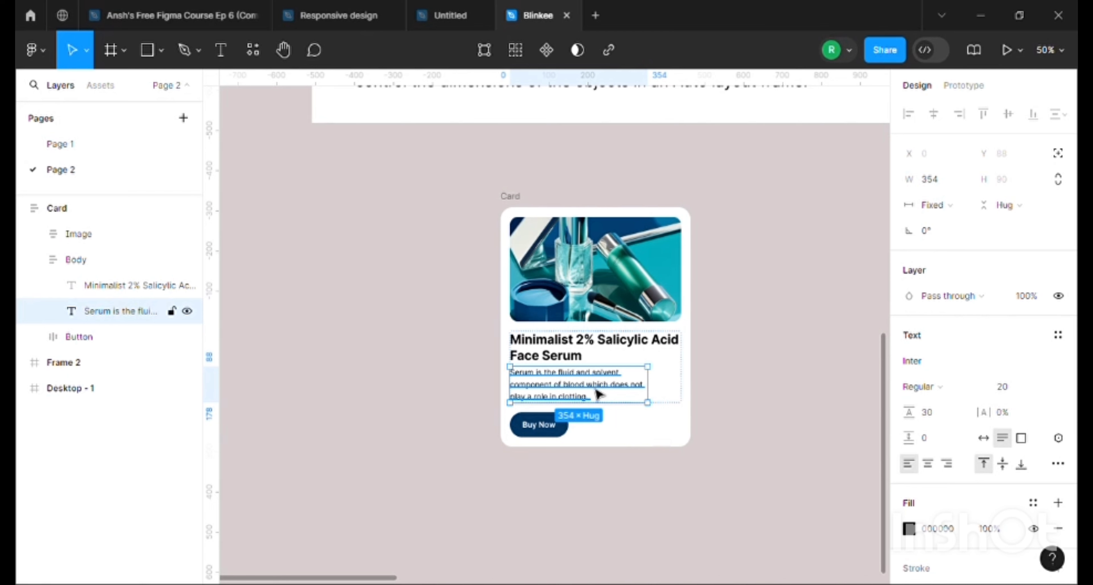
double_click(598, 401)
key("ctrl+c")
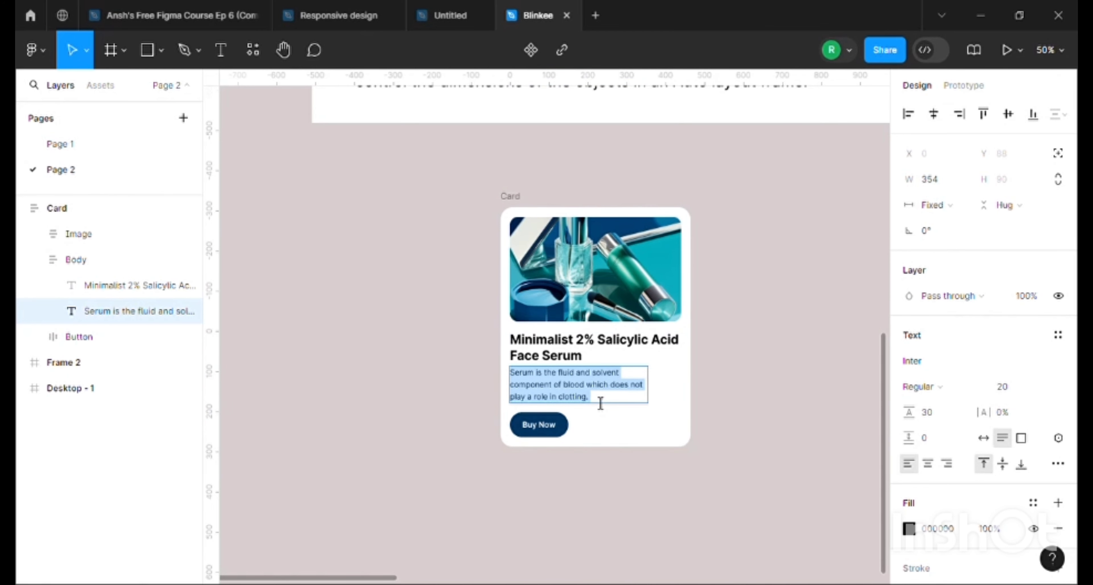
left_click(608, 406)
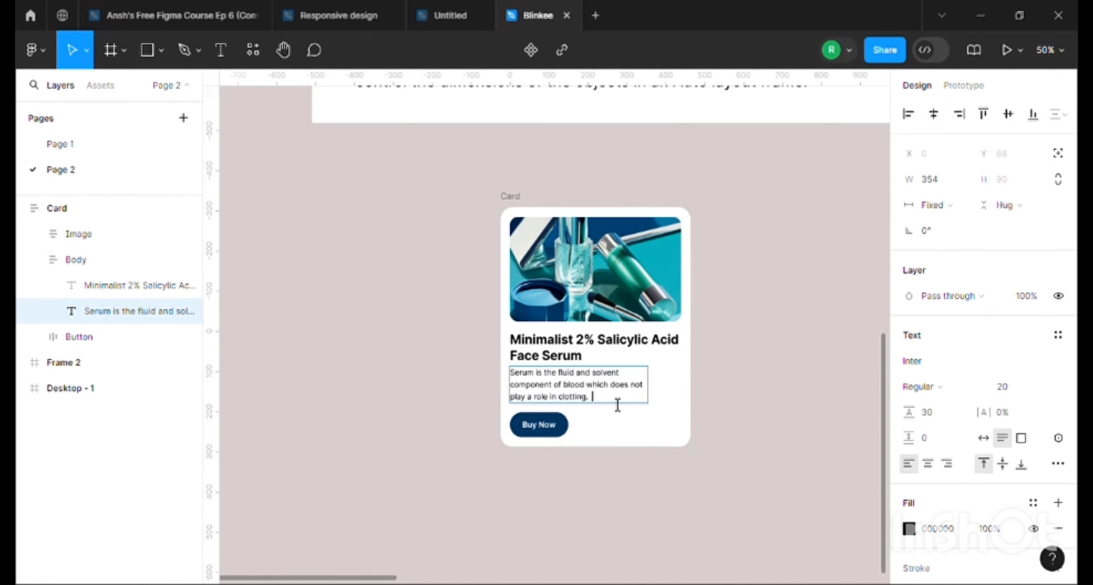
key("ctrl+v")
key("Escape")
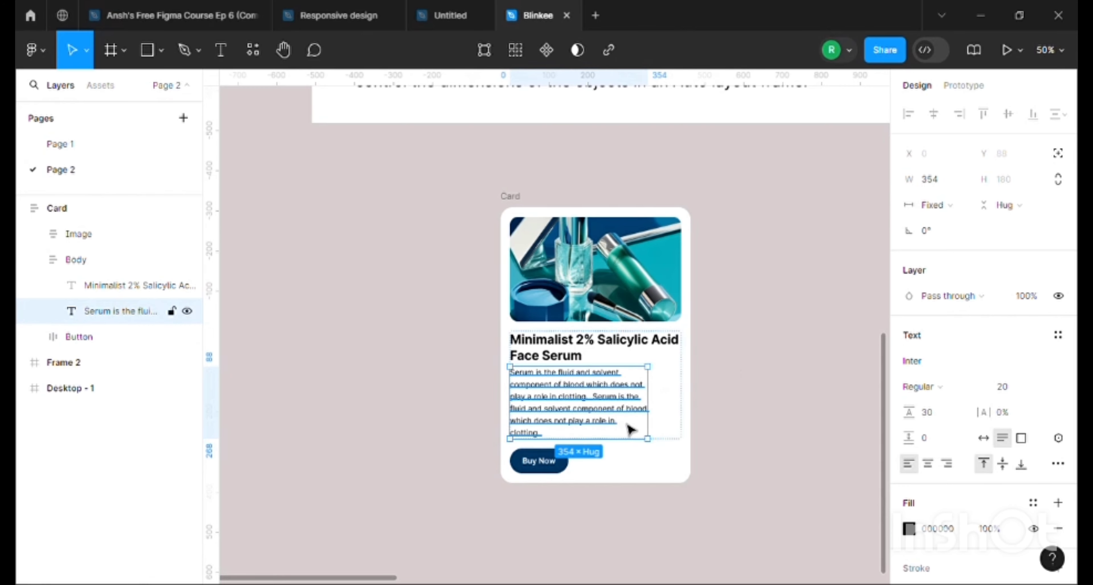
left_click(647, 473)
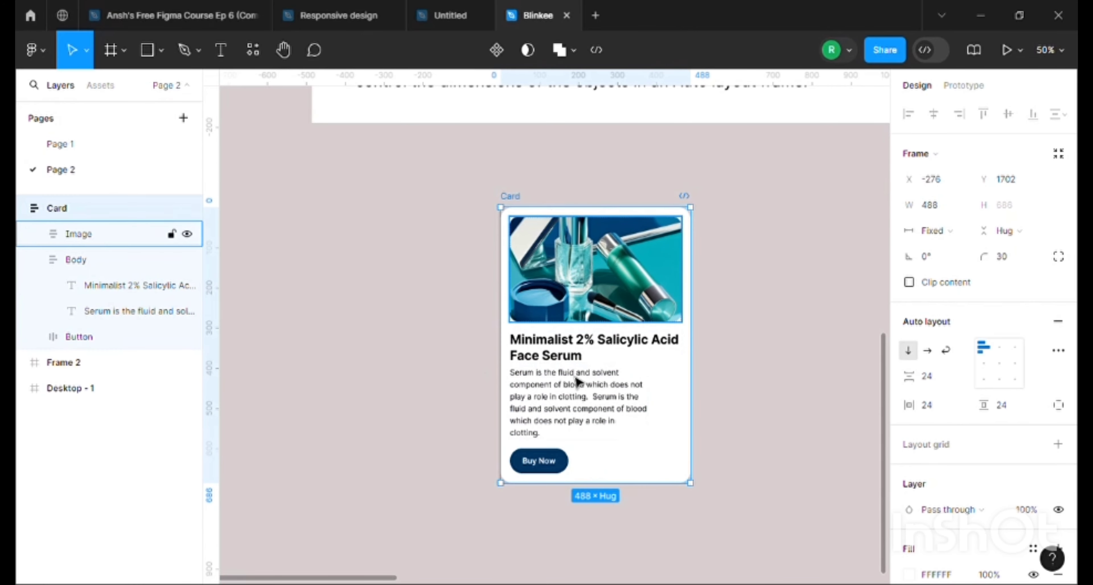
Delete the repeated serum sentence from the end of the Card's description text
scroll(507, 199, "up", 1)
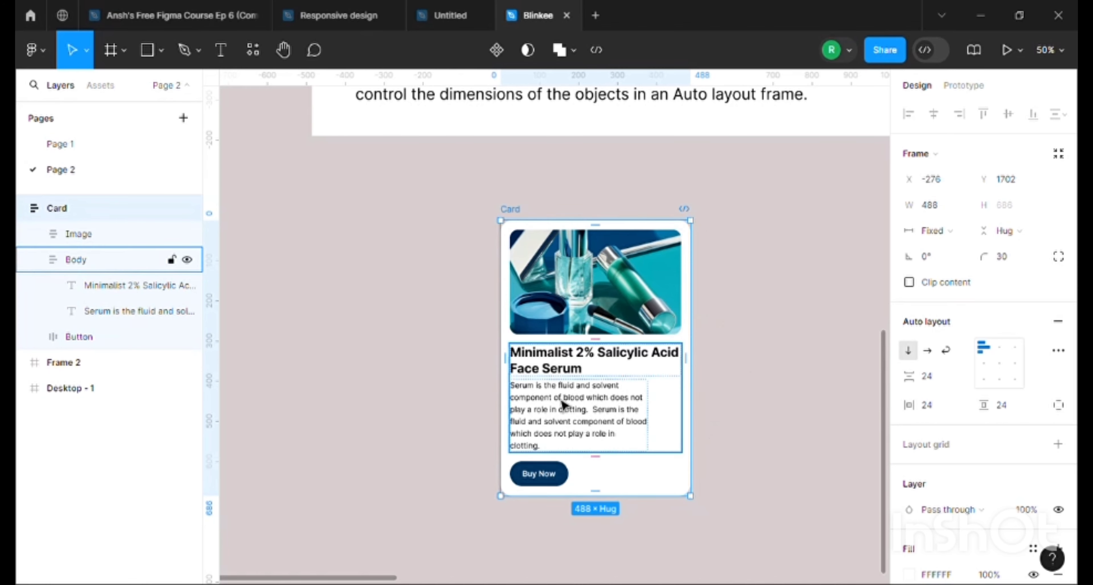
scroll(587, 407, "up", 8)
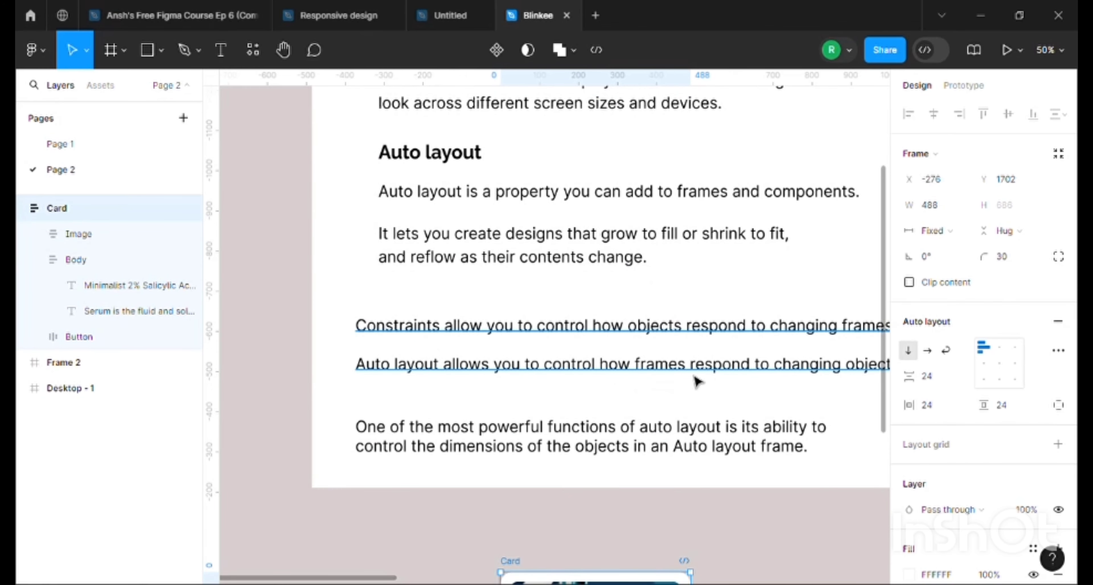
scroll(636, 509, "down", 7)
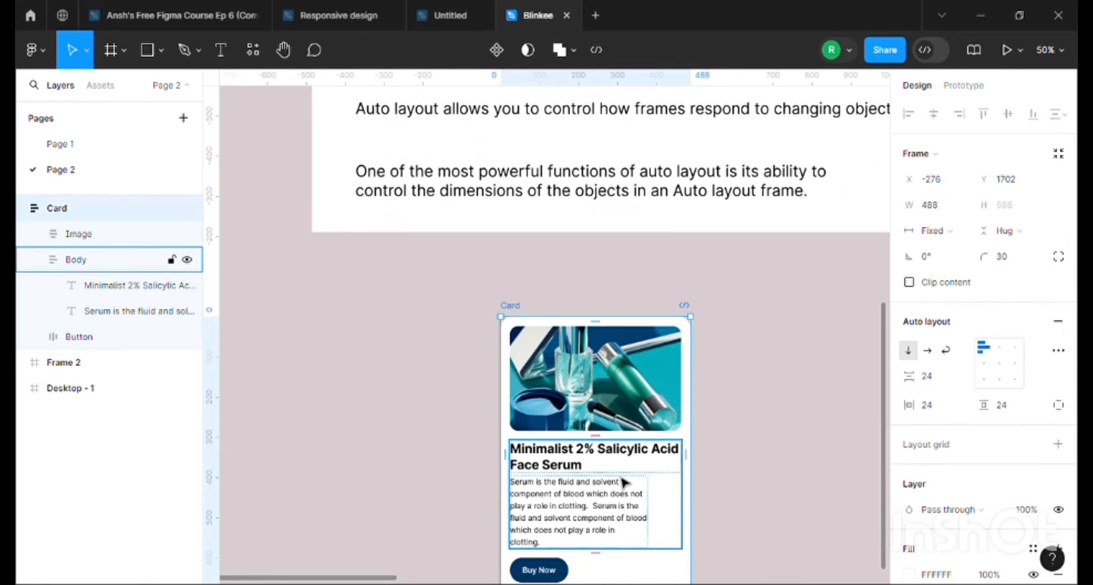
double_click(555, 446)
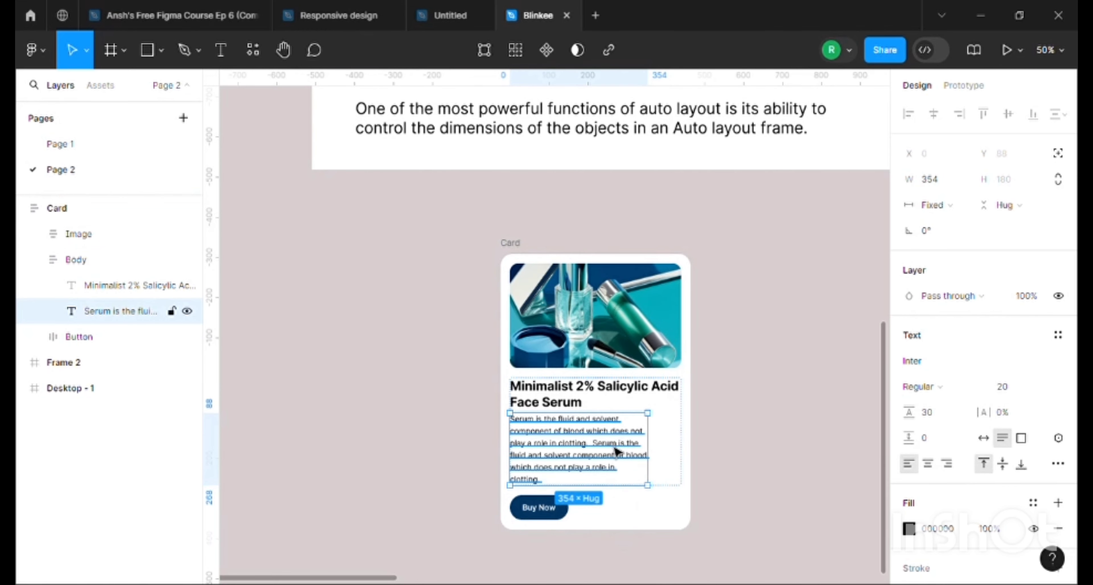
double_click(603, 456)
left_click_drag(593, 442, 644, 496)
key("BackSpace")
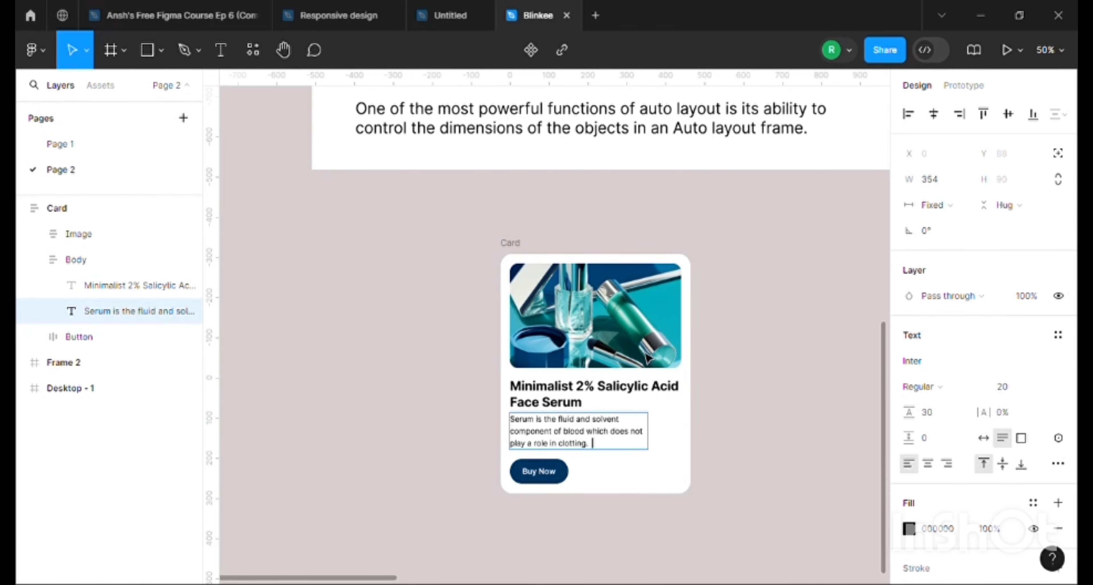
scroll(648, 359, "up", 4)
scroll(647, 358, "down", 4)
scroll(600, 462, "up", 5)
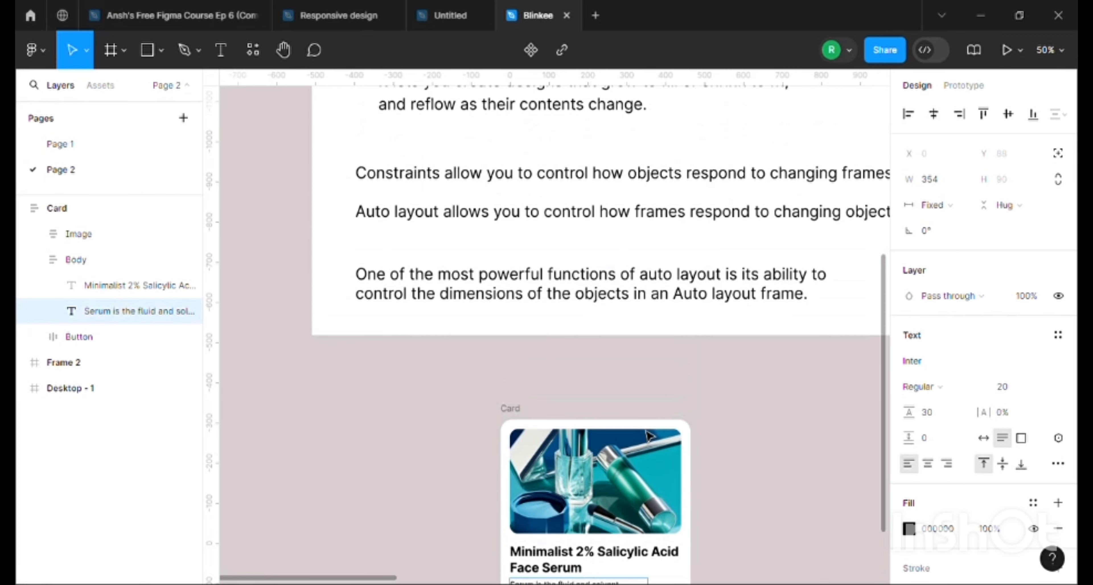
scroll(729, 466, "down", 6)
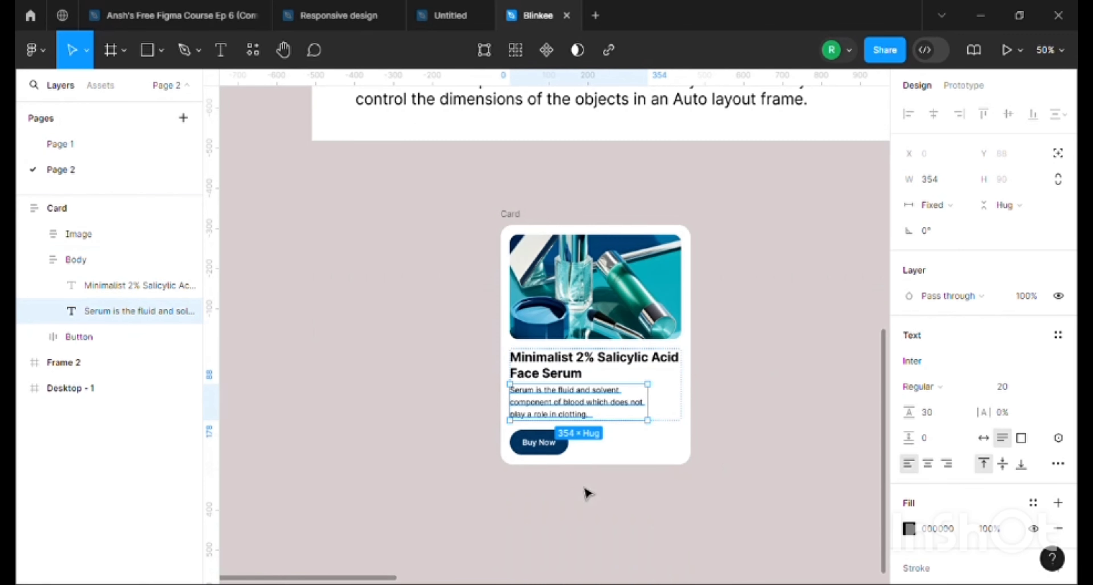
left_click(804, 358)
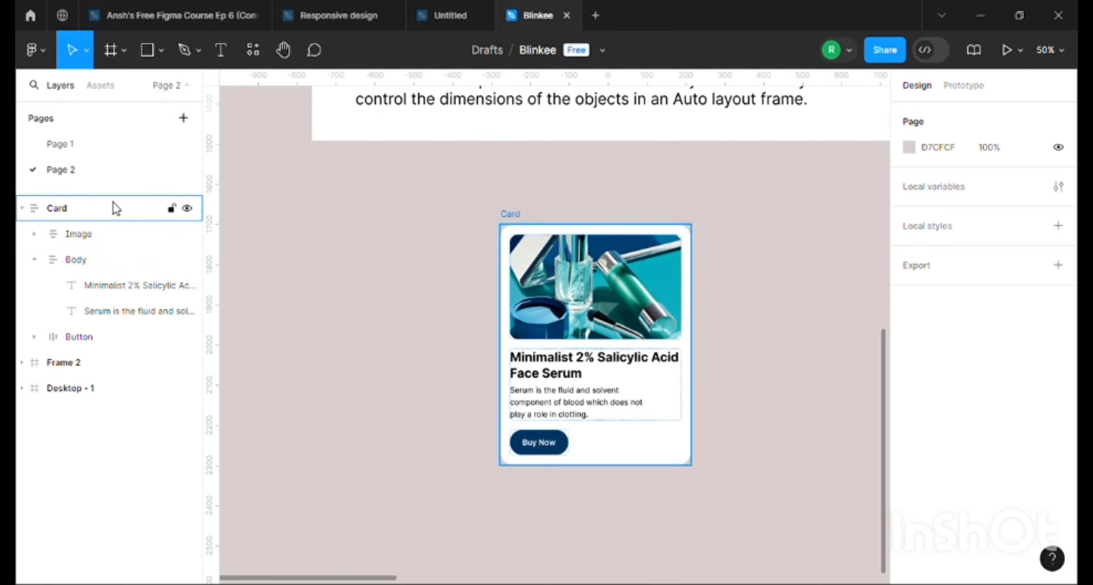
Examine the horizontal resizing settings of the Image frame, the Body frame, the title and the description text
left_click(606, 283)
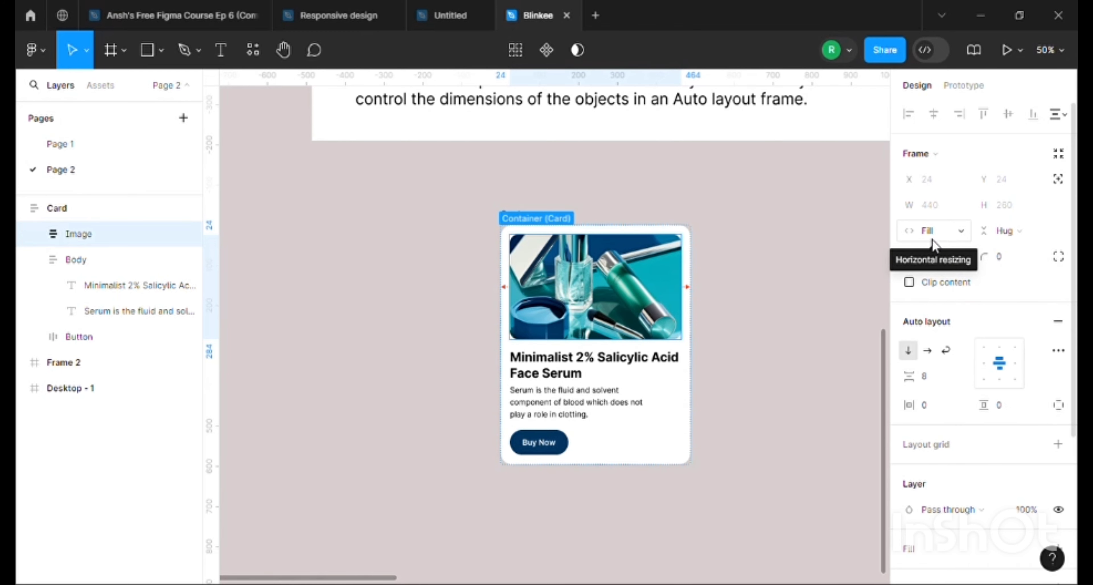
left_click(963, 234)
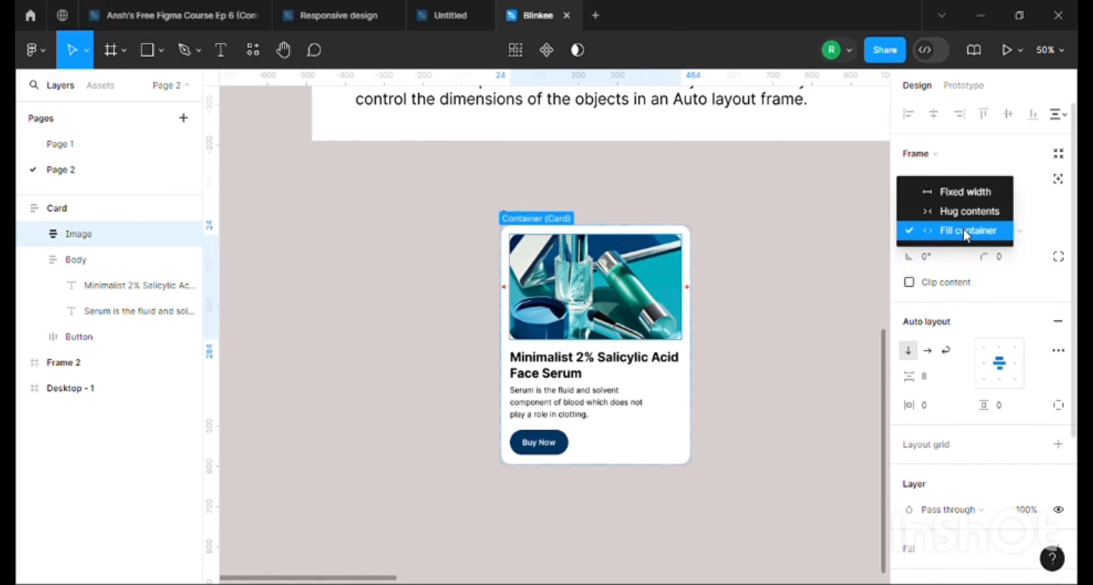
left_click(950, 238)
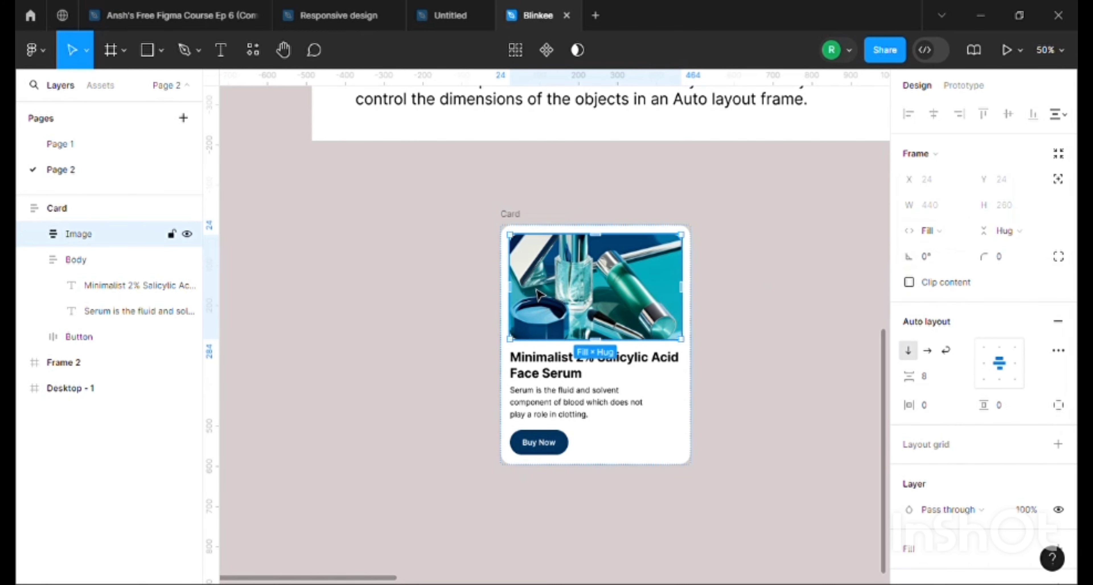
left_click(572, 358)
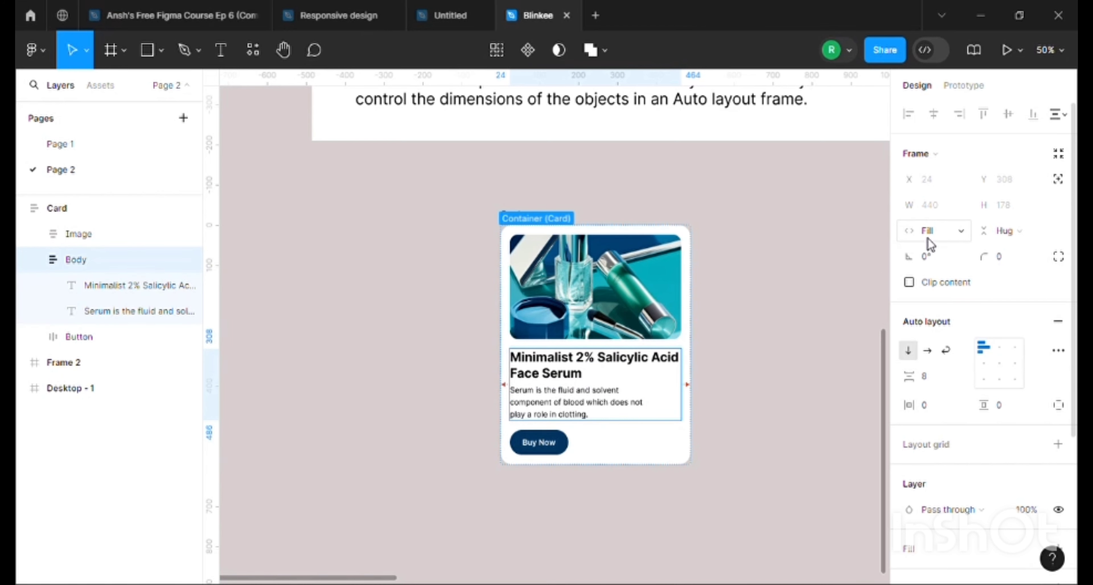
left_click(613, 361)
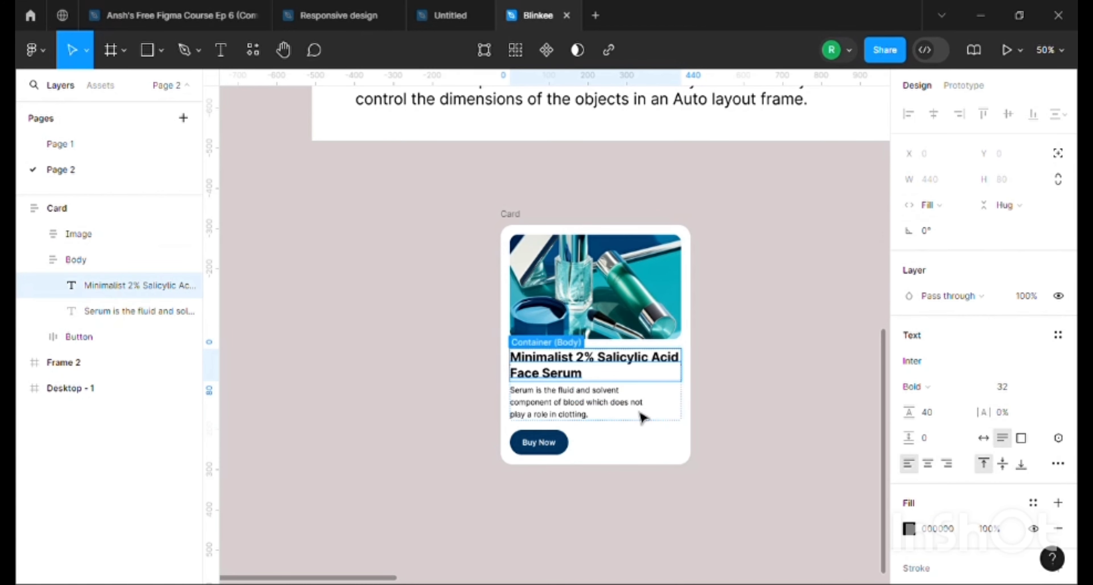
left_click(623, 409)
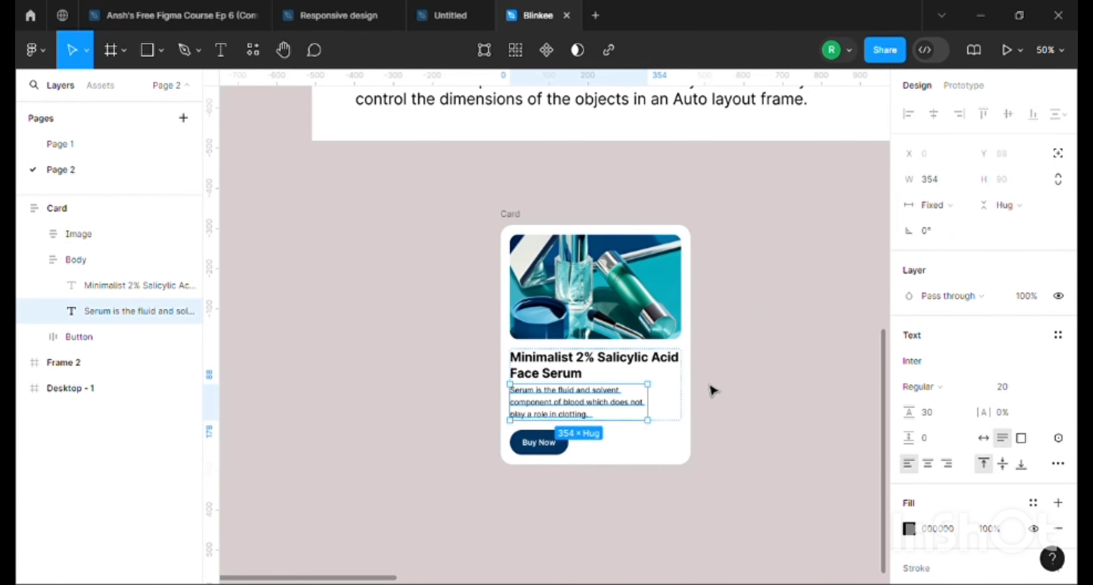
Widen the Card frame to 668 to test how its contents resize
left_click(511, 214)
left_click_drag(691, 341, 763, 337)
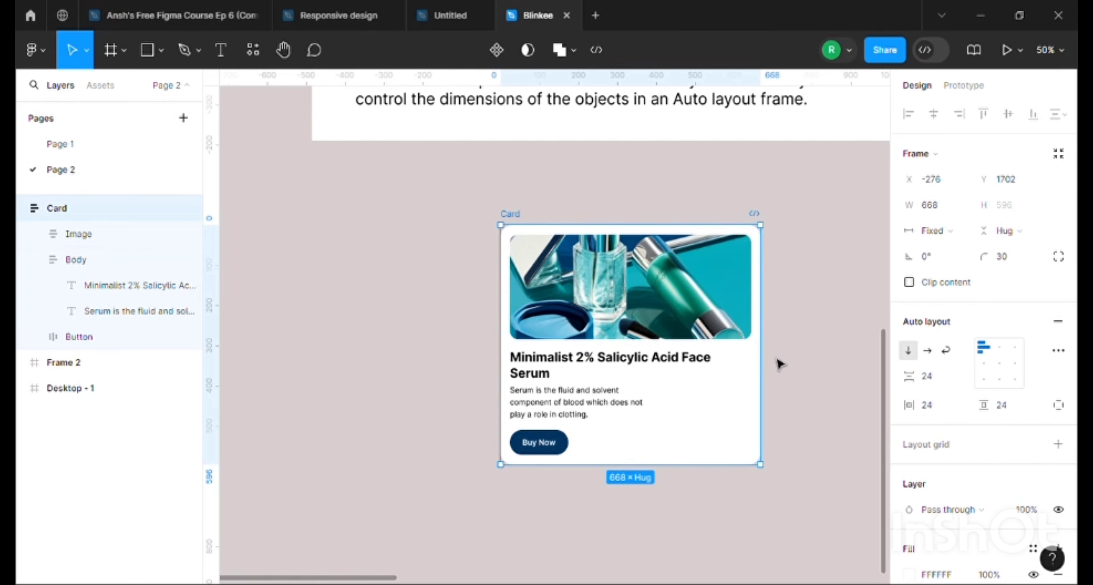
Narrow the Card frame to 578 and set its description text's horizontal resizing to Fill container
left_click_drag(760, 357, 727, 355)
left_click(596, 418)
left_click(595, 418)
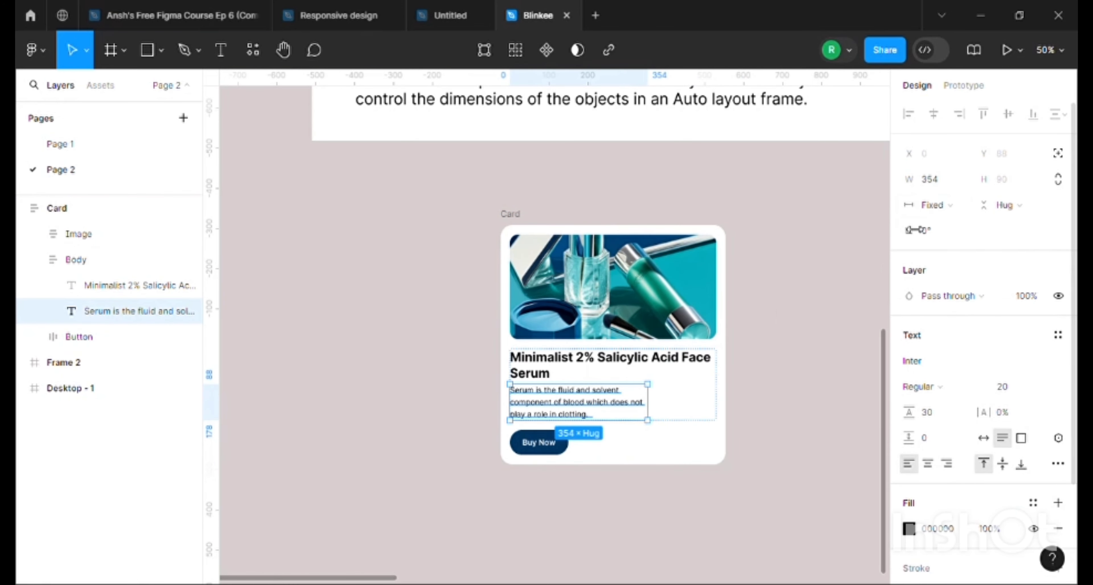
left_click(936, 205)
left_click(933, 247)
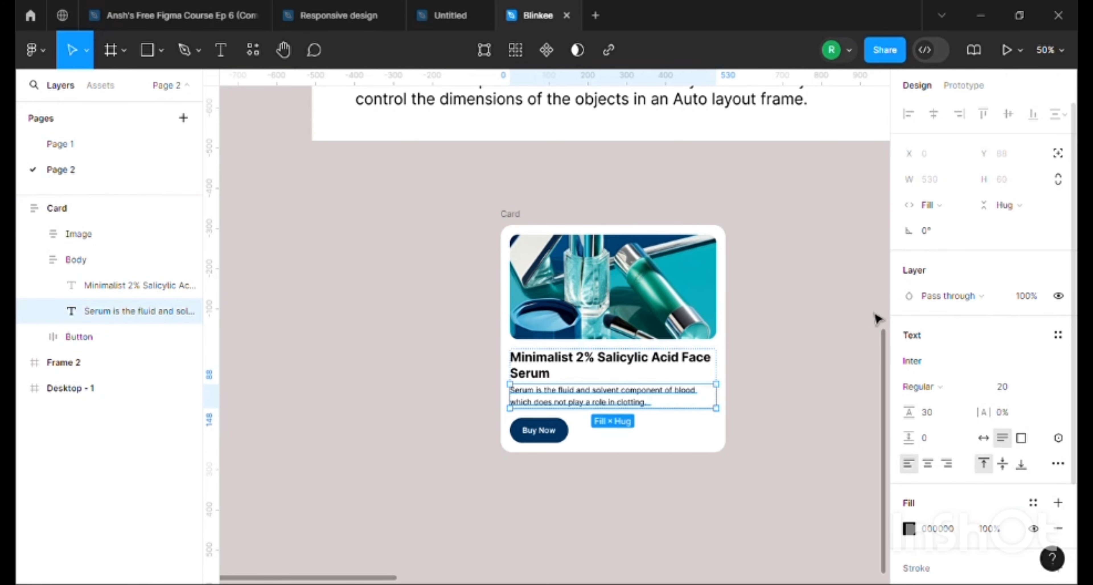
Widen the Card frame to 596 and set its Button's horizontal resizing to Fill container
left_click(531, 225)
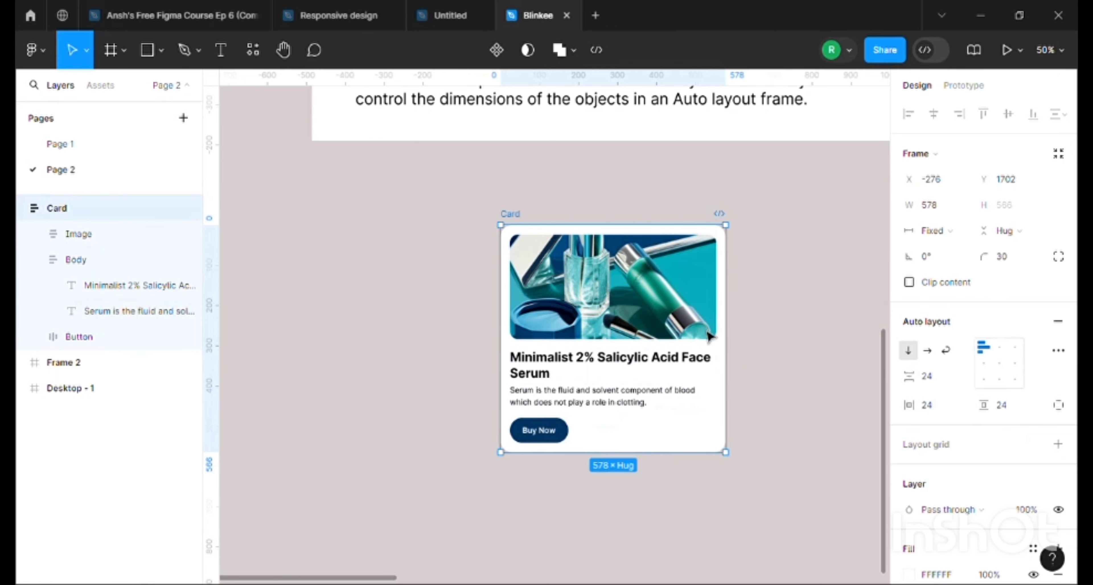
mouse_move(740, 360)
left_mouse_down()
mouse_move(812, 356)
mouse_move(731, 356)
left_mouse_up()
left_click(541, 430)
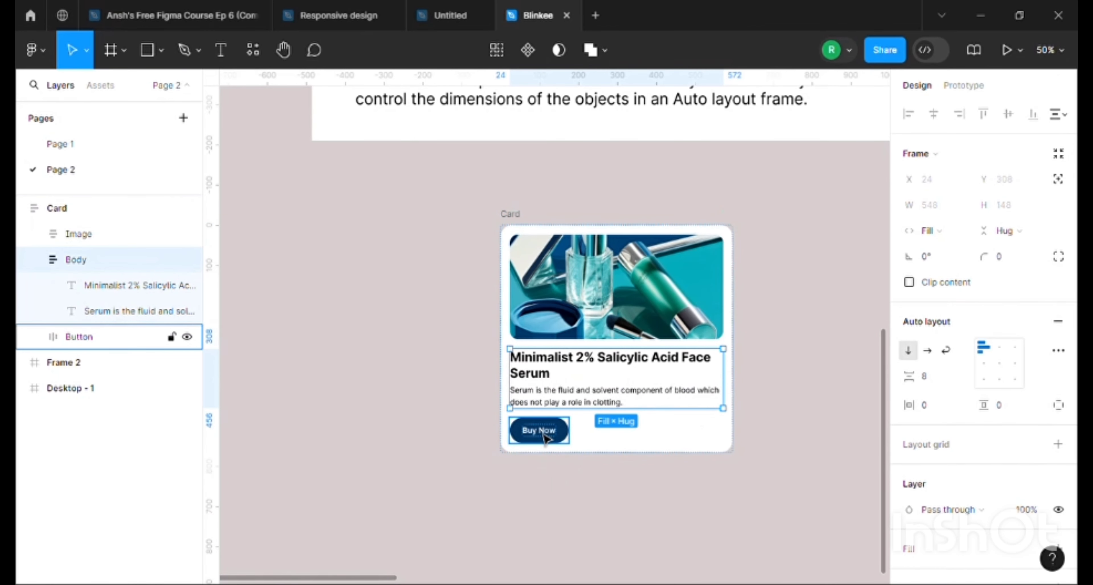
left_click(929, 231)
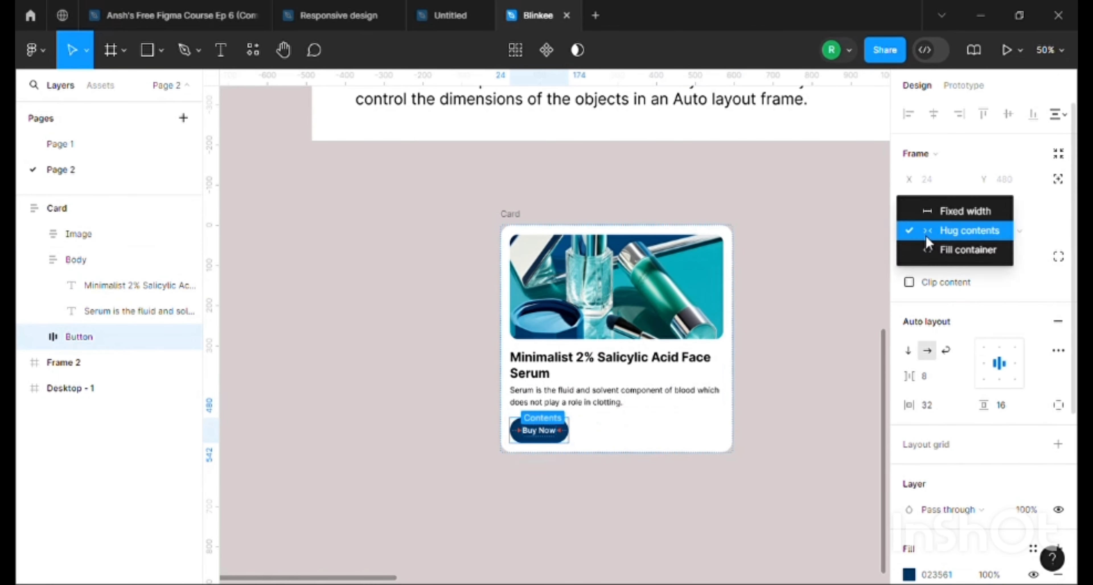
left_click(941, 254)
left_click(695, 512)
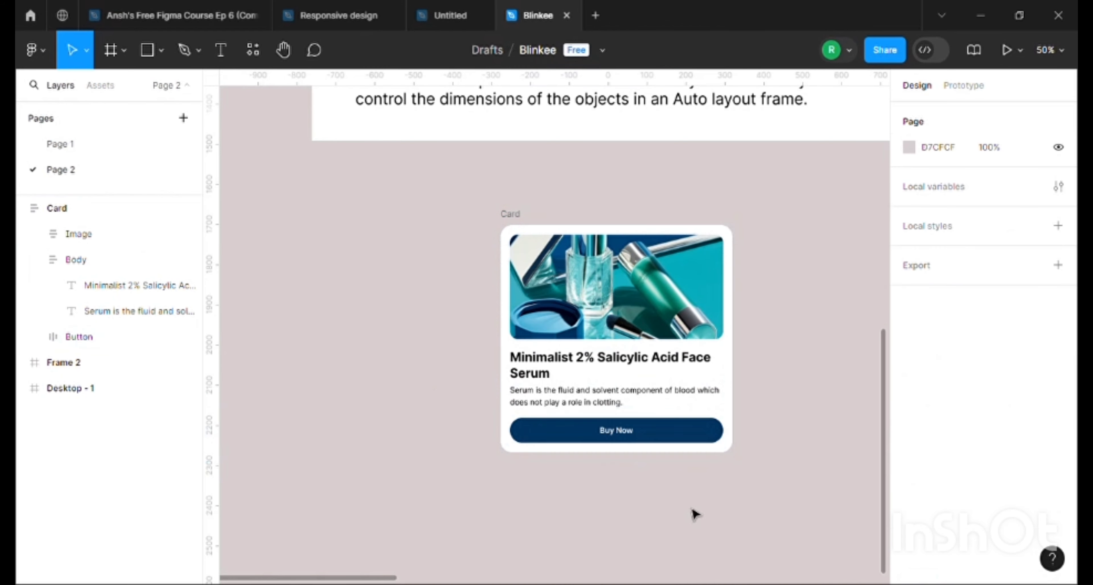
Set the Card's Button back to Hug contents horizontally
left_click(528, 434)
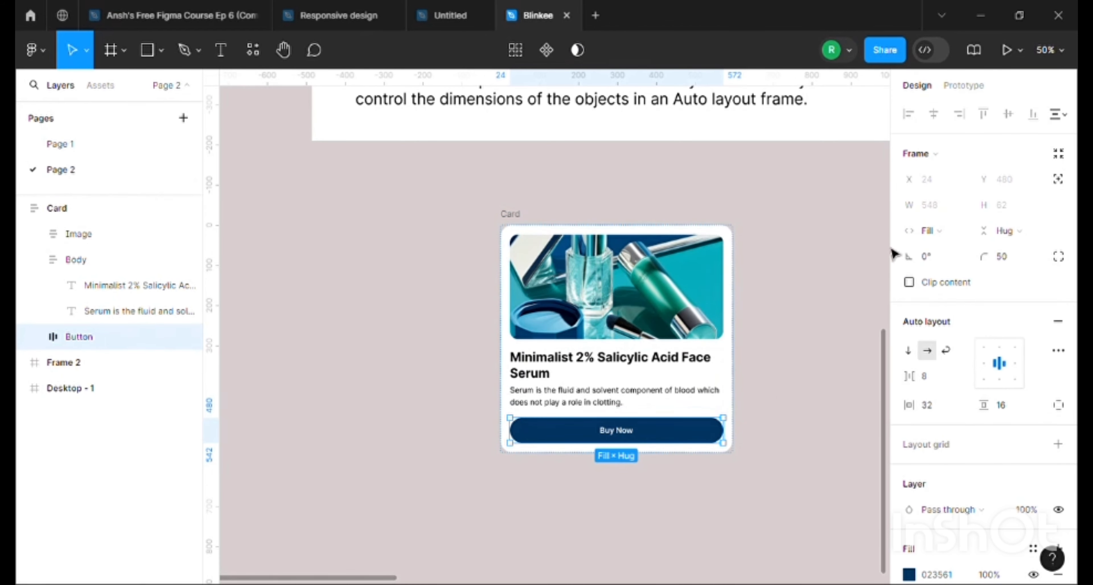
left_click(933, 232)
left_click(945, 214)
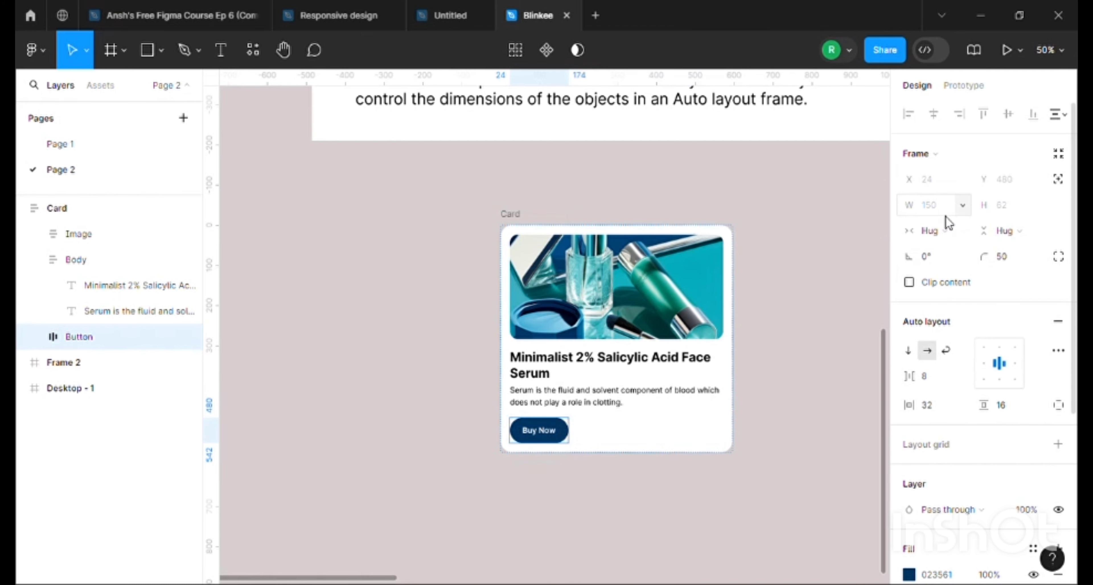
Check the resizing of the Button's label, and set the Button frame to Fixed width
scroll(547, 473, "up", 5)
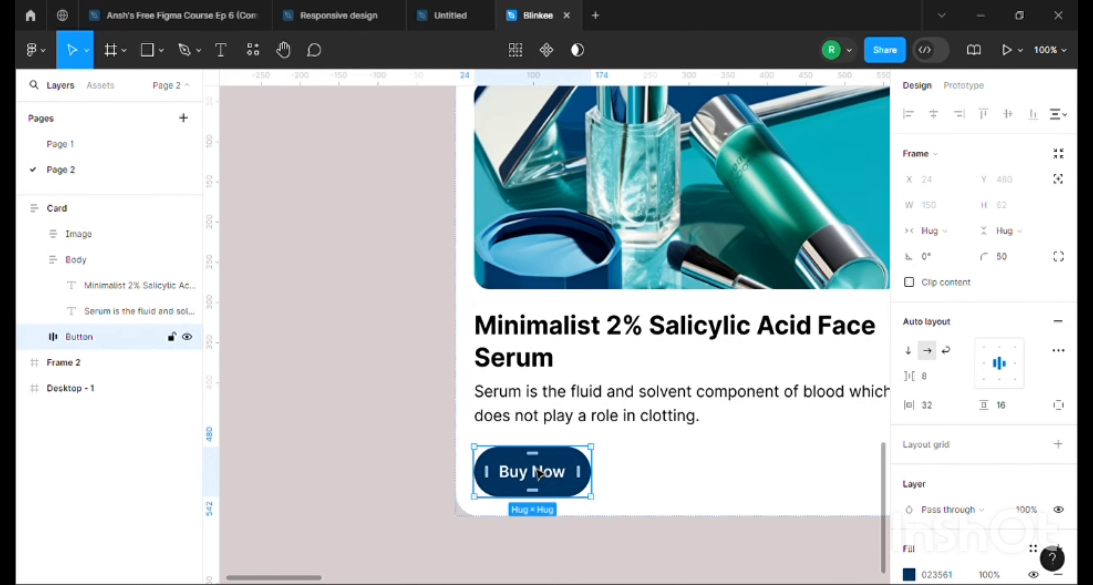
left_click(528, 486)
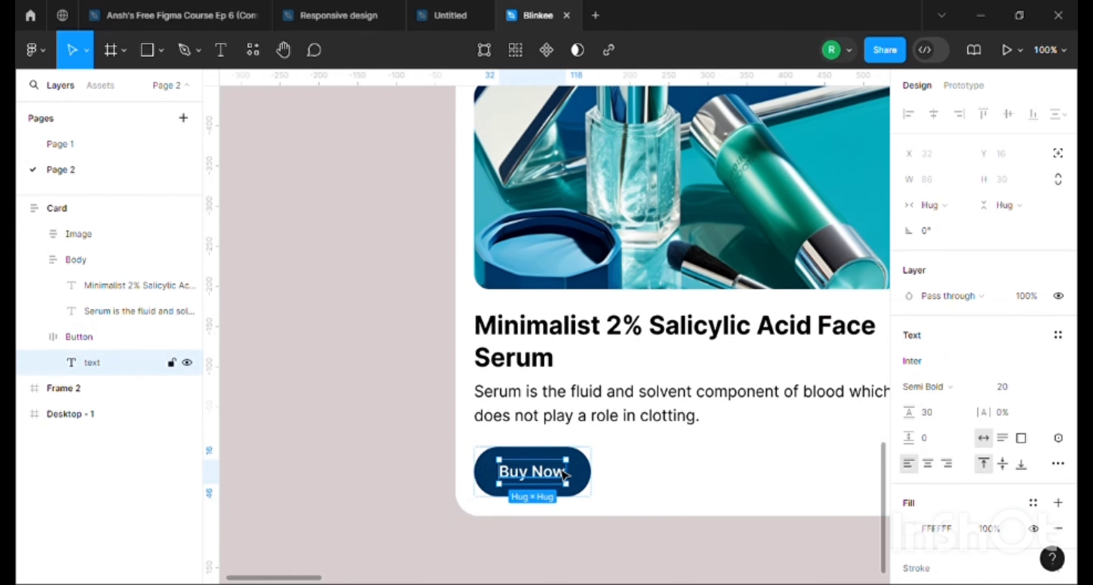
left_click(586, 485)
left_click(950, 234)
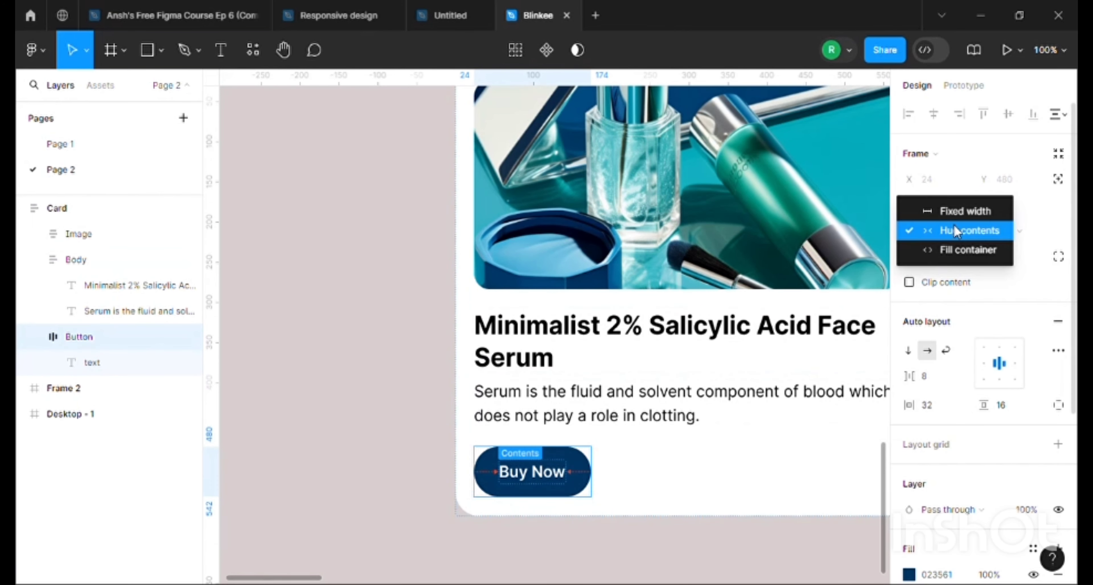
left_click(956, 211)
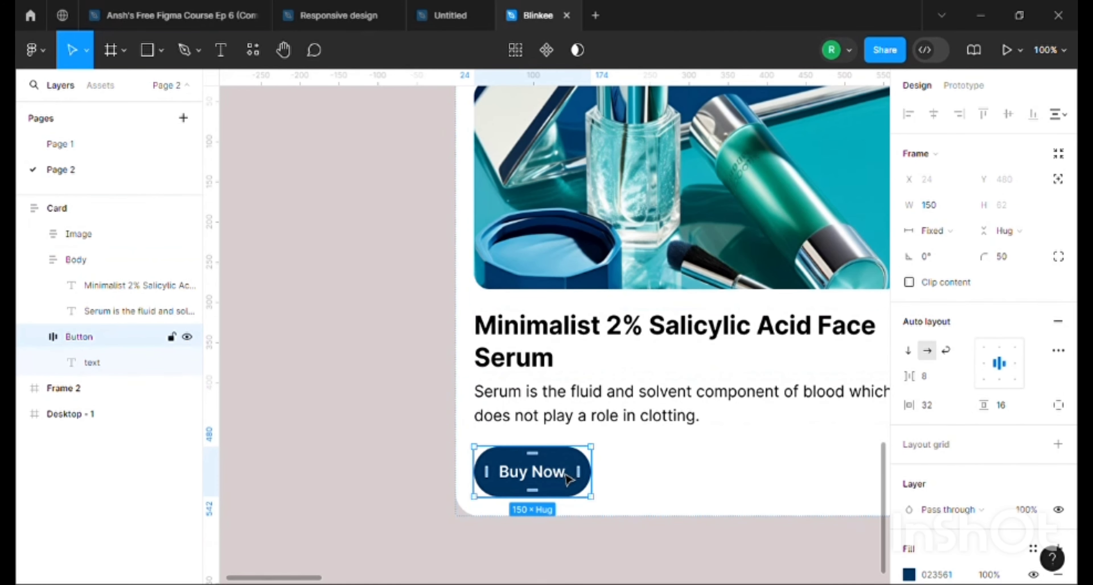
Narrow the Card frame slightly to test how the fixed-width Button responds
key("ctrl+minus")
left_click(516, 182)
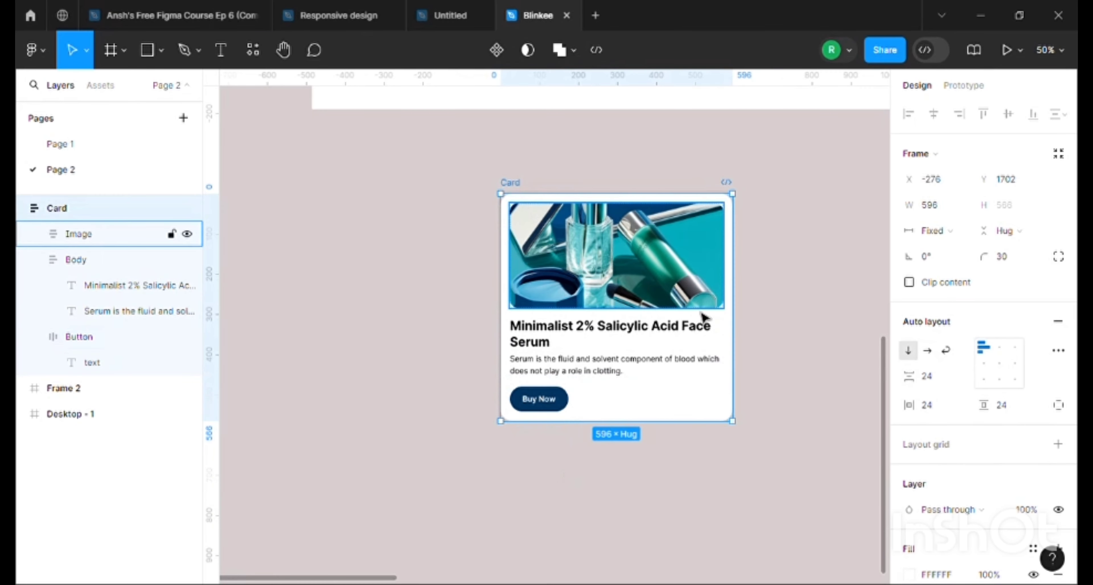
mouse_move(733, 335)
left_mouse_down()
mouse_move(817, 345)
mouse_move(709, 349)
mouse_move(740, 347)
left_mouse_up()
Switch the Button from Fixed width to Hug contents horizontally
left_click(538, 399)
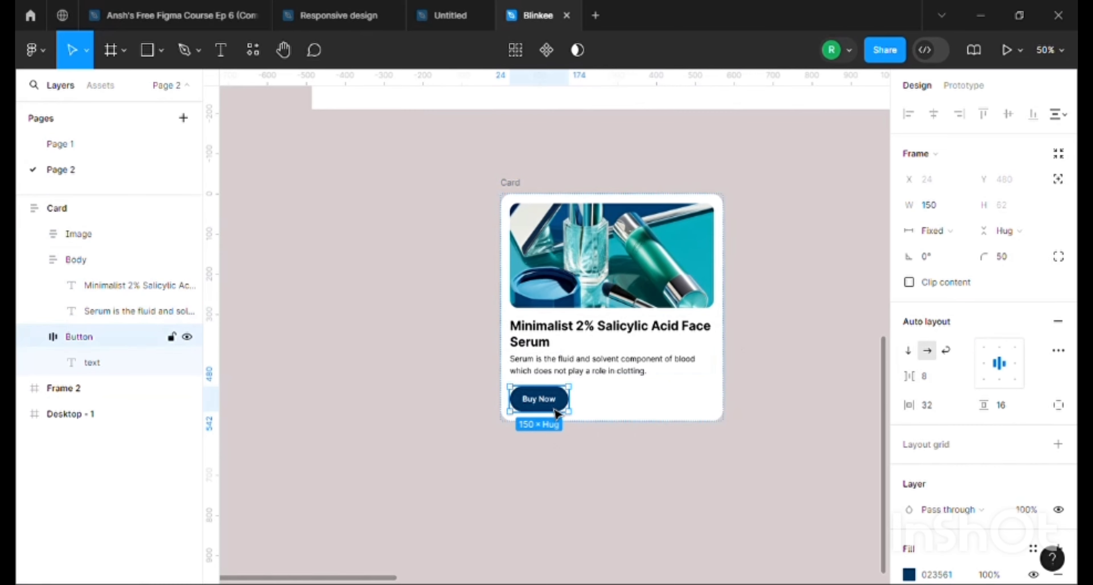
left_click(942, 238)
left_click(942, 249)
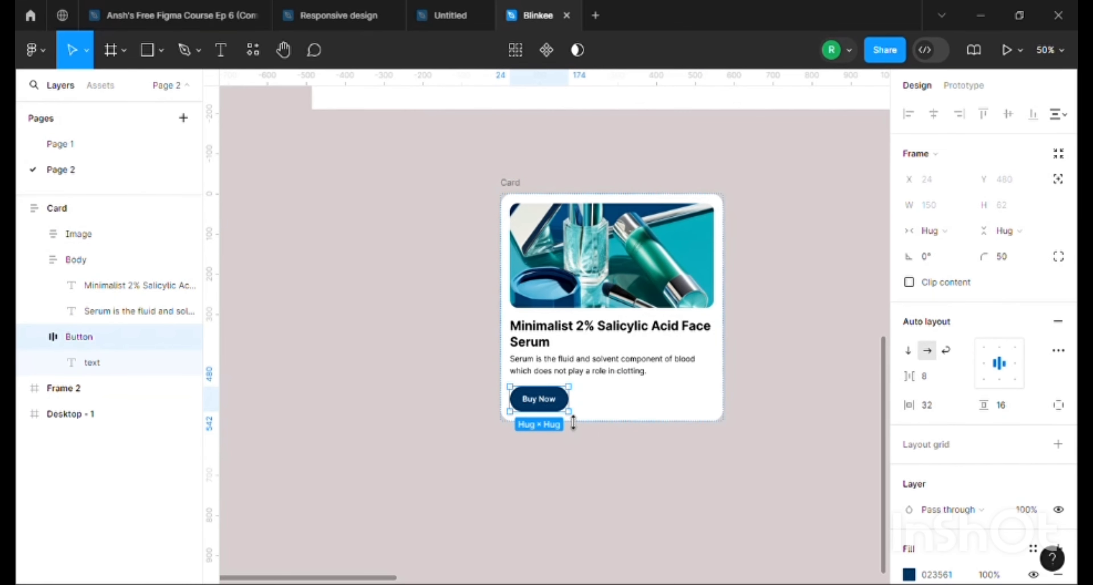
Replace the Button's label with "See more" to test how the hugging frame adapts
key("shift+0")
left_click(545, 483)
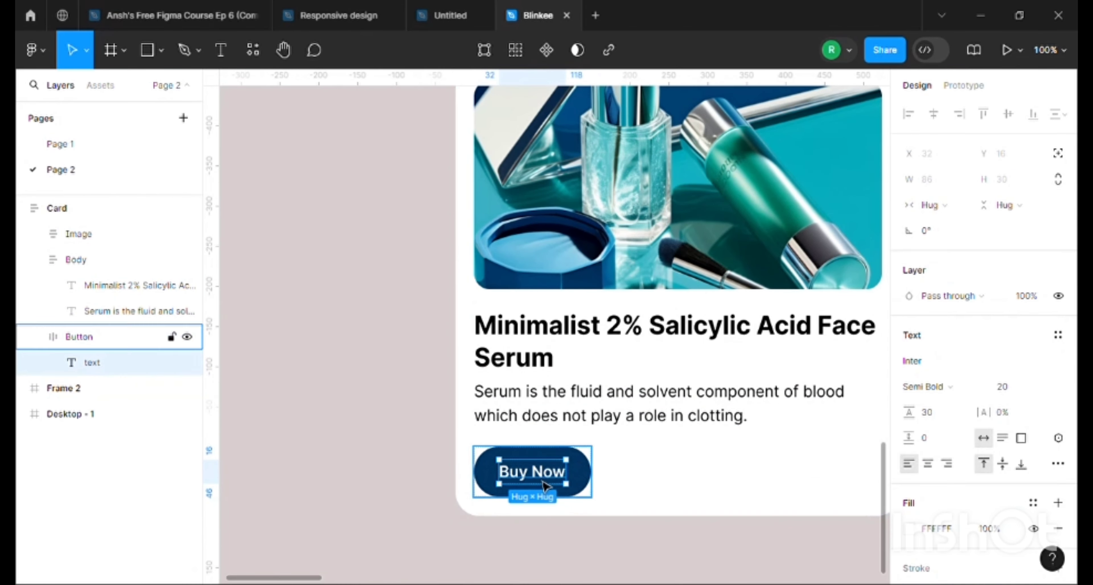
double_click(548, 483)
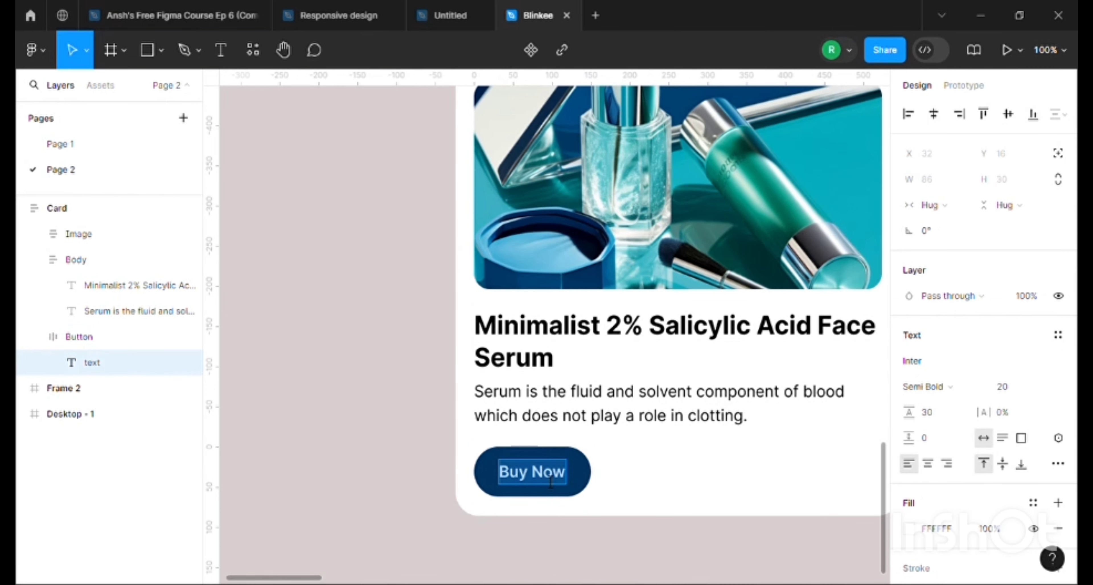
type("Sw")
key("BackSpace")
type("ee")
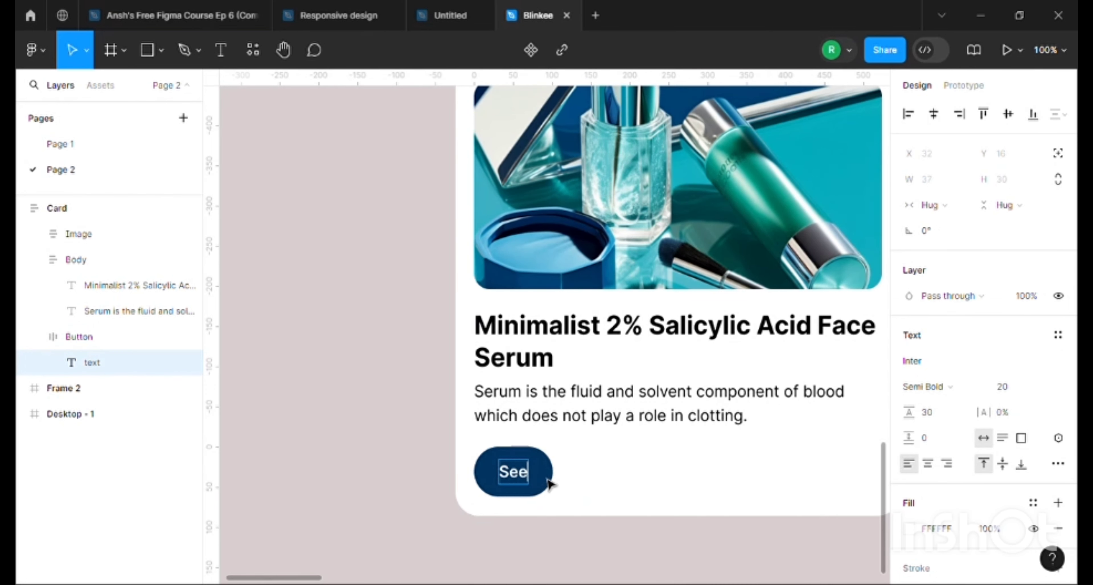
type(" more")
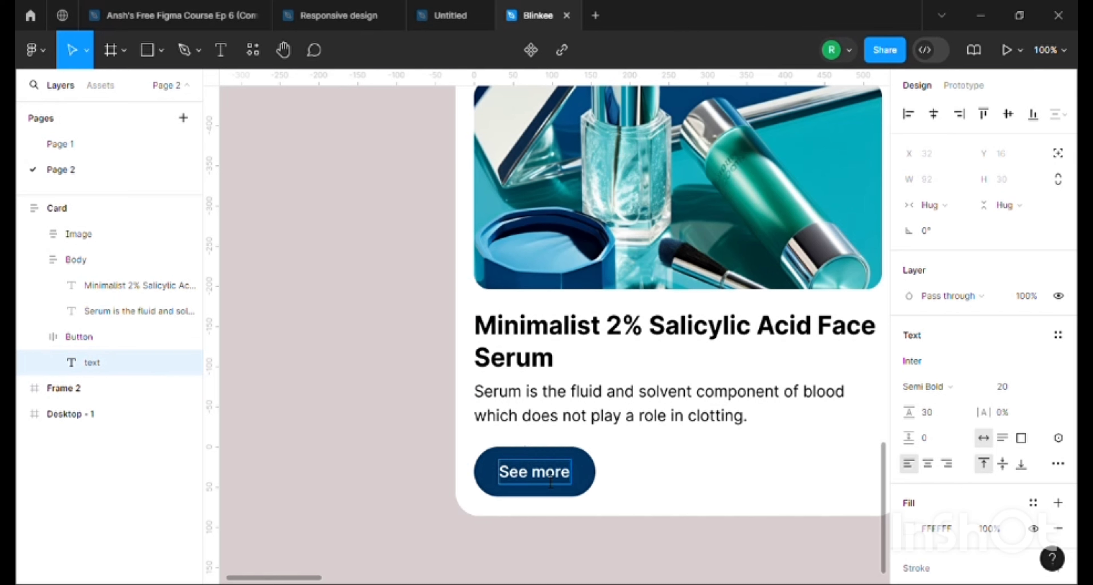
key("Escape")
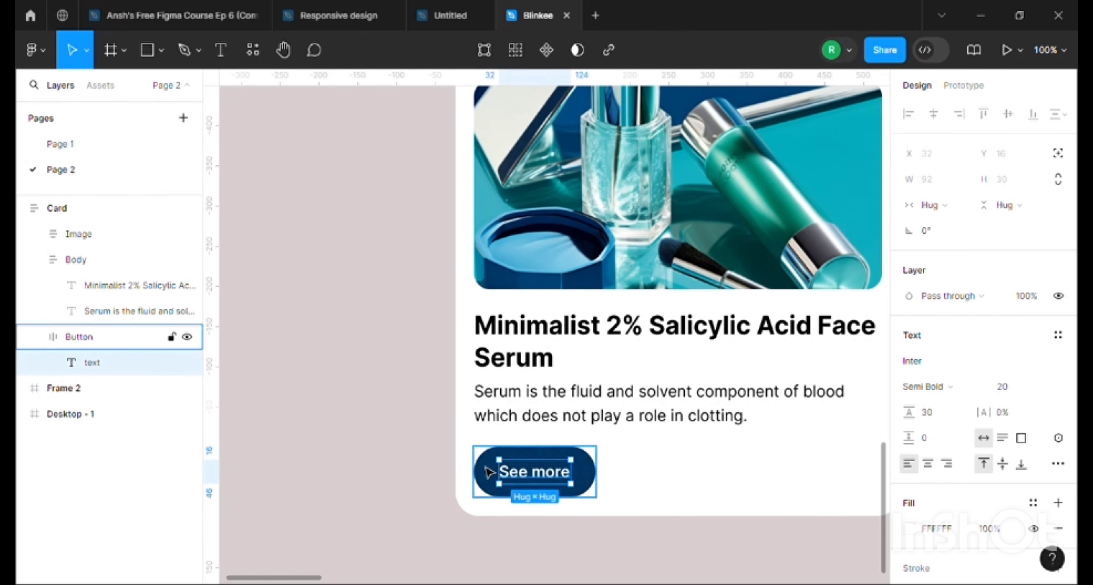
Shorten the Button's label to "See"
double_click(550, 475)
left_click_drag(536, 476, 577, 476)
key("BackSpace")
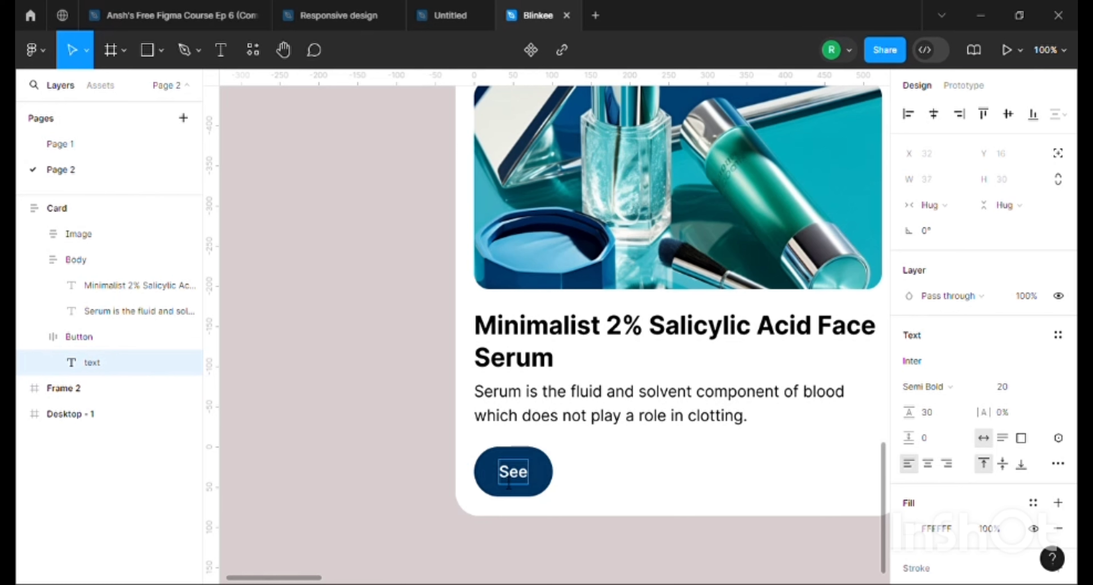
left_click(543, 480)
double_click(516, 481)
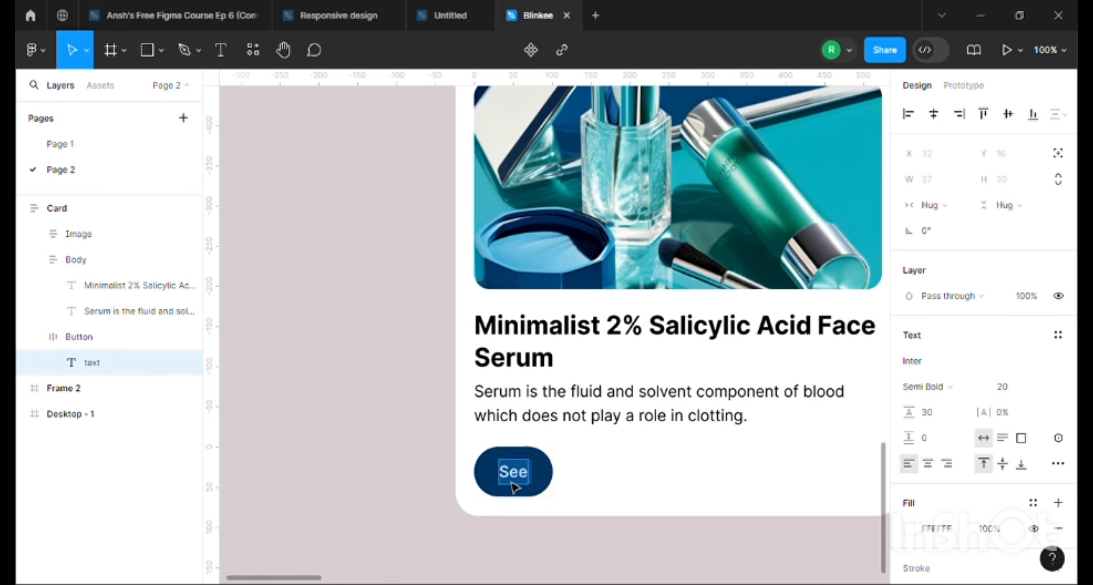
key("Escape")
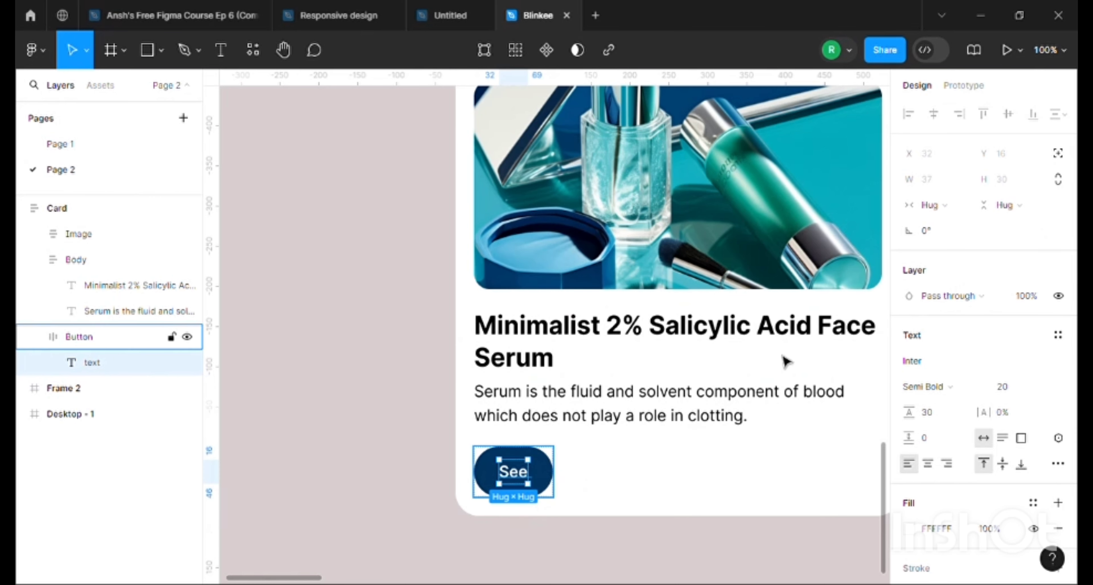
Set the Button frame with the "See" label to Fixed width at 101
left_click(549, 486)
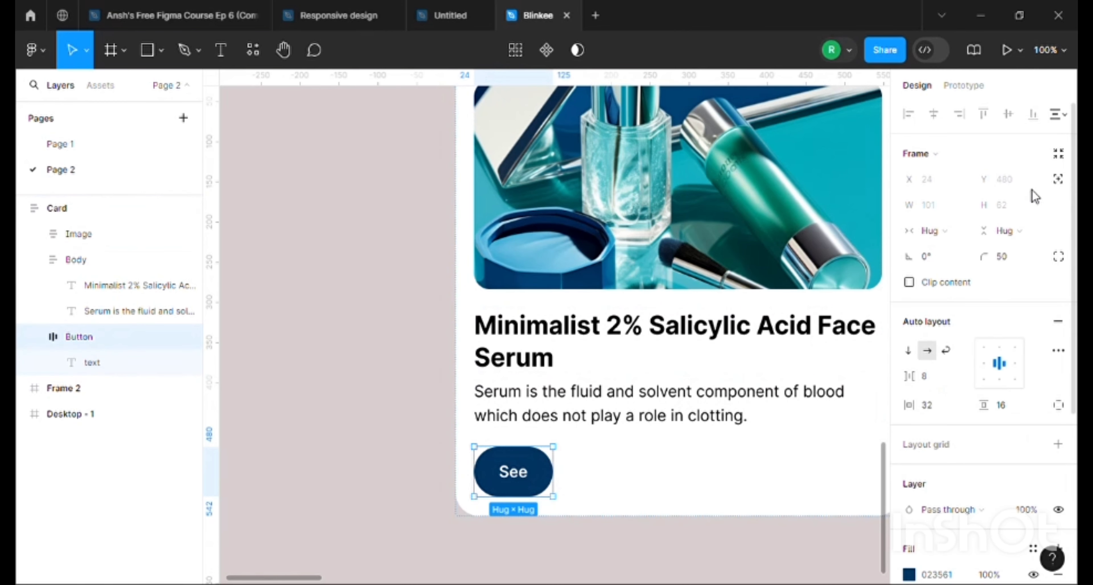
left_click(935, 238)
left_click(961, 209)
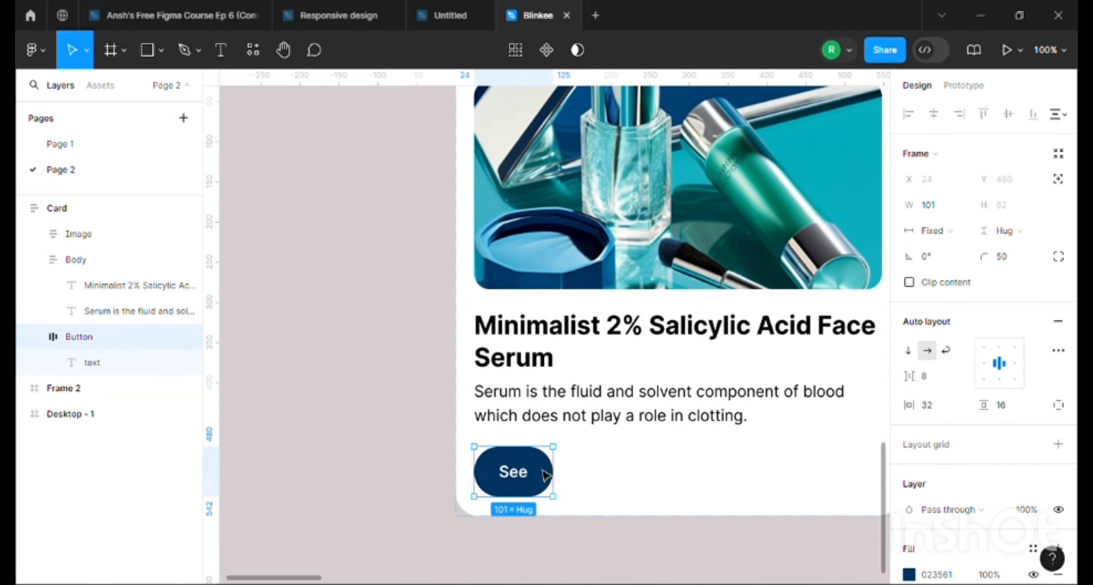
Change the label inside the fixed-width Button to "Buy Now"
left_click(514, 485)
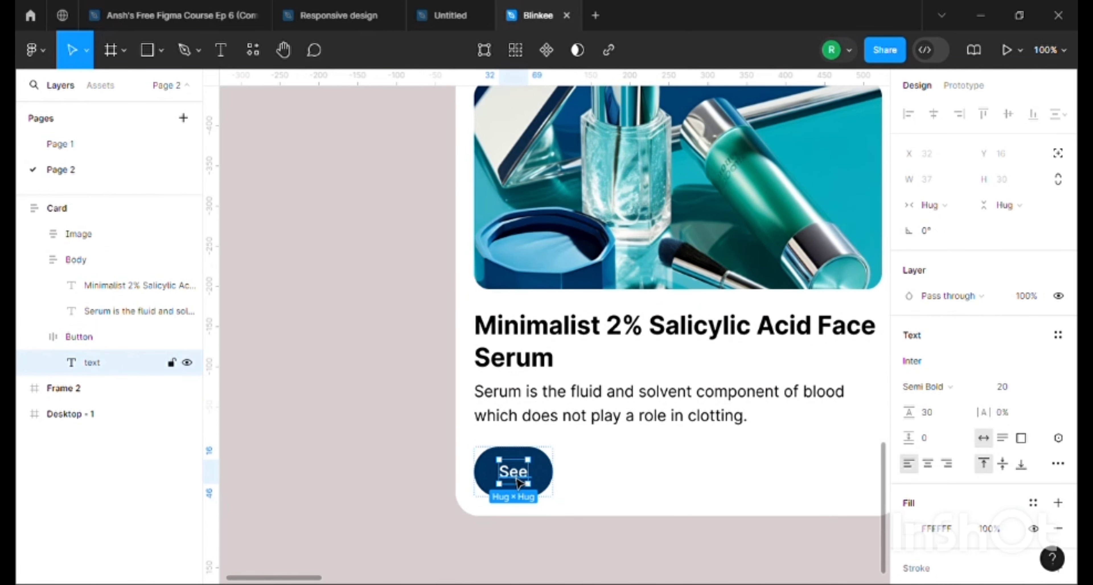
double_click(518, 481)
type("Buy")
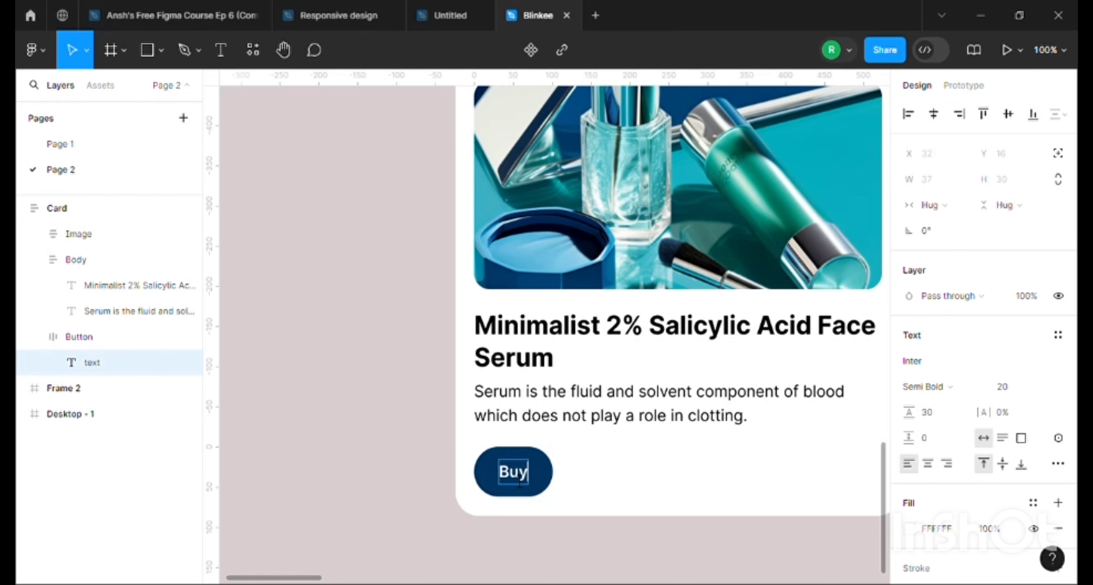
type(" n")
key("BackSpace")
type("Now")
left_click(604, 465)
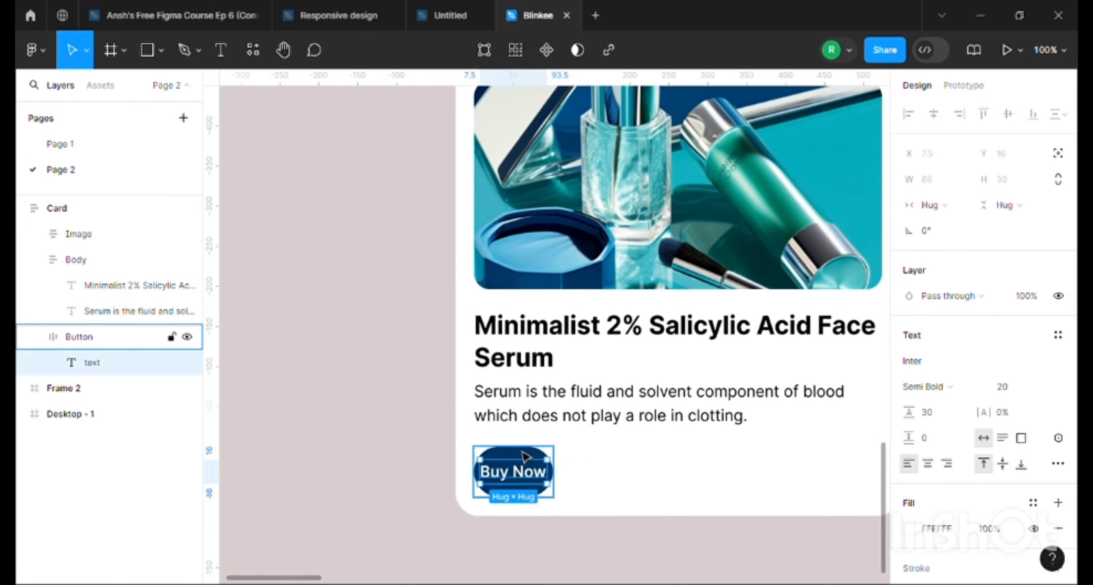
Set the Button's horizontal resizing to Hug contents so it fits the "Buy Now" label
left_click(530, 458)
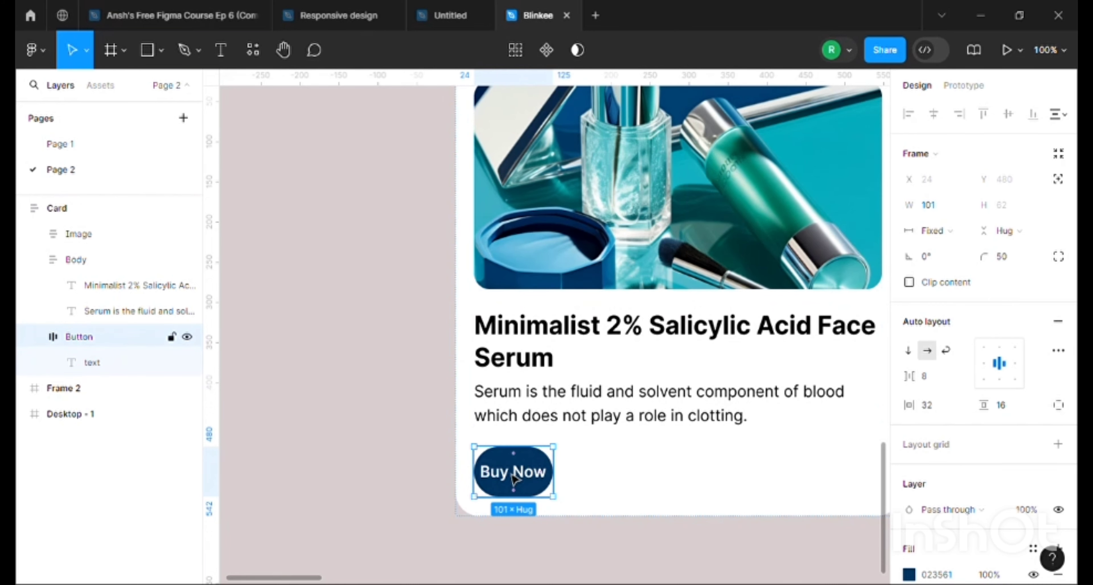
left_click(936, 231)
left_click(947, 250)
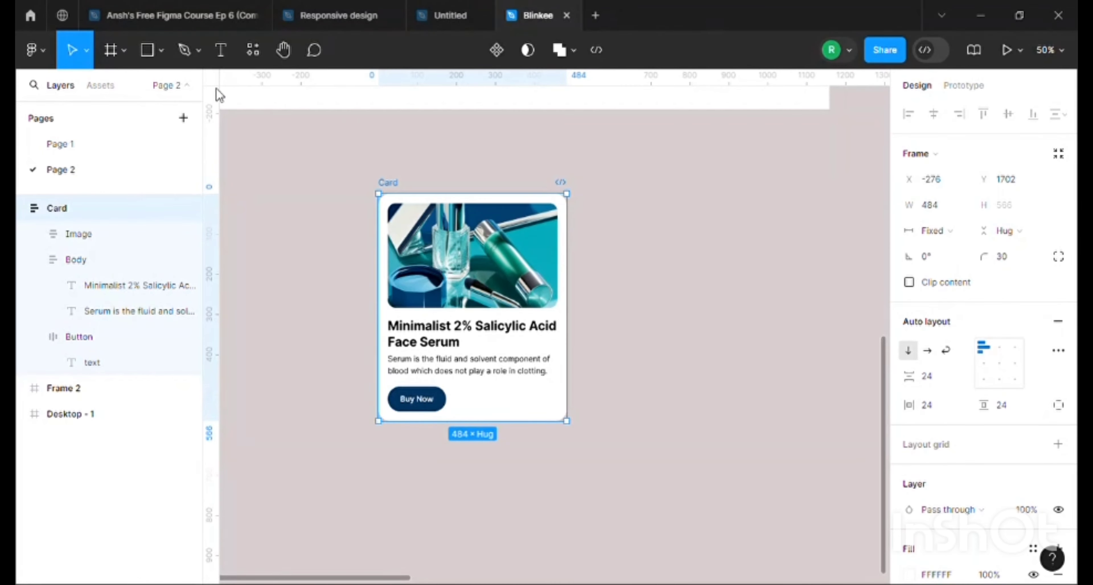
Widen the Card frame to 1432 to test how the image, texts and Button respond
scroll(482, 421, "up", 4)
scroll(482, 421, "down", 6)
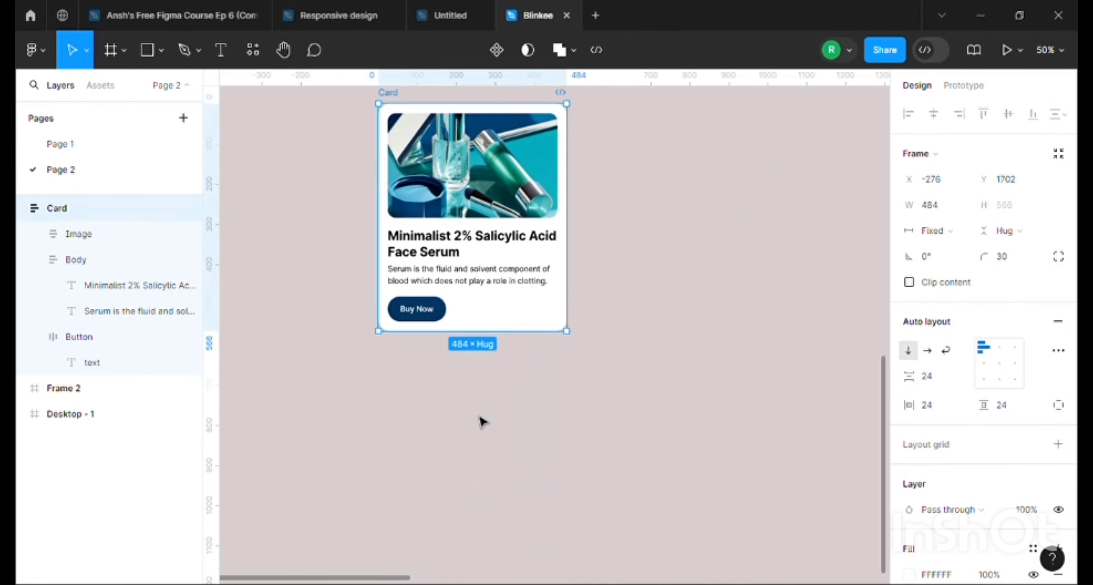
scroll(482, 420, "up", 10)
scroll(482, 421, "down", 10)
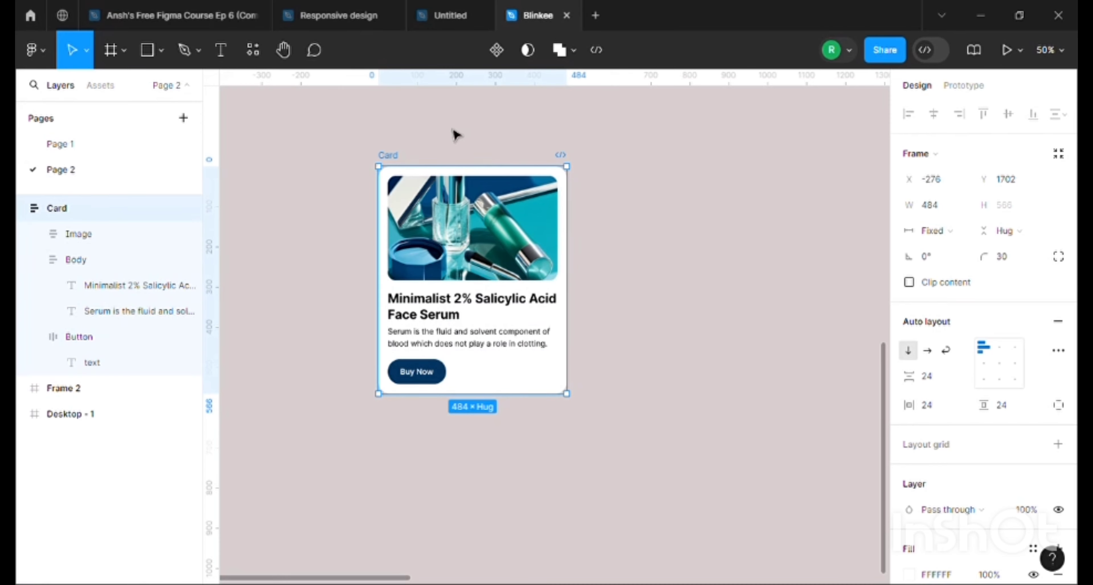
left_click_drag(567, 283, 686, 266)
left_click_drag(739, 261, 848, 368)
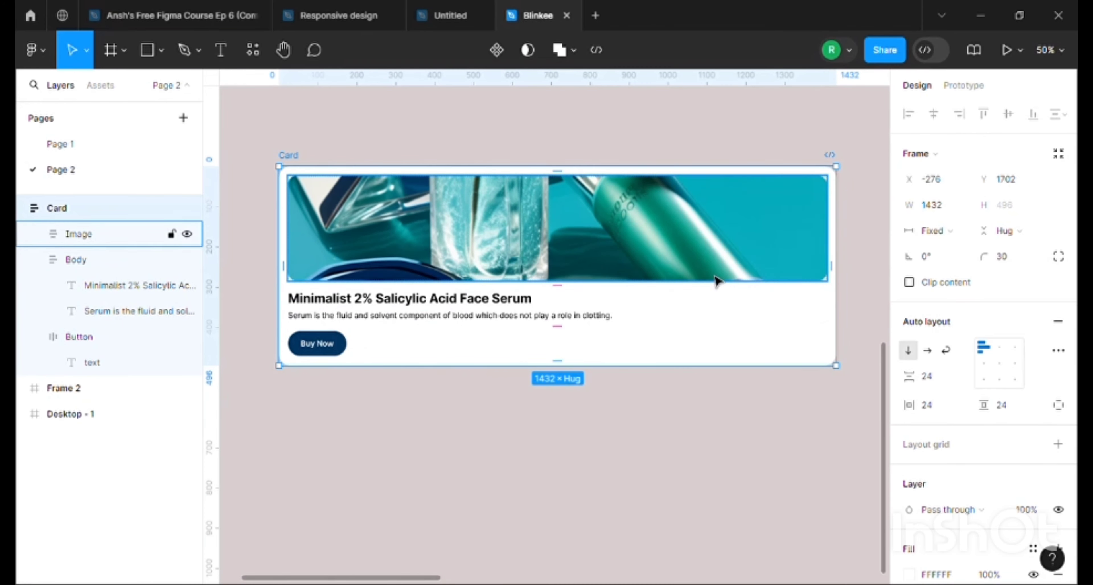
Narrow the Card frame to 440
left_click_drag(834, 283, 459, 358)
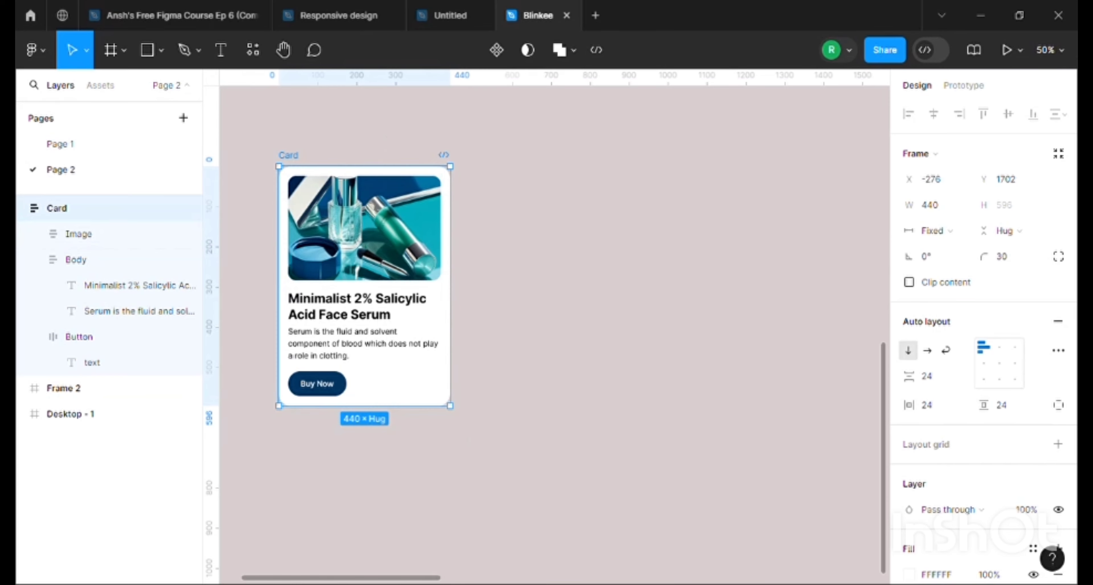
left_click_drag(428, 577, 392, 577)
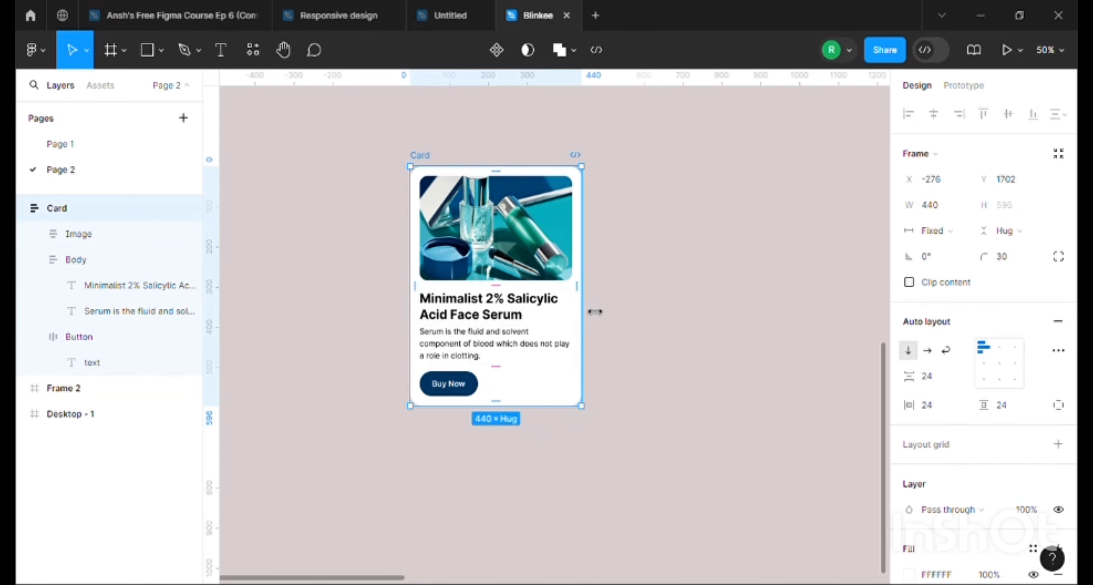
Widen the Card frame to 476
mouse_move(595, 312)
left_mouse_down()
mouse_move(737, 296)
mouse_move(610, 297)
left_mouse_up()
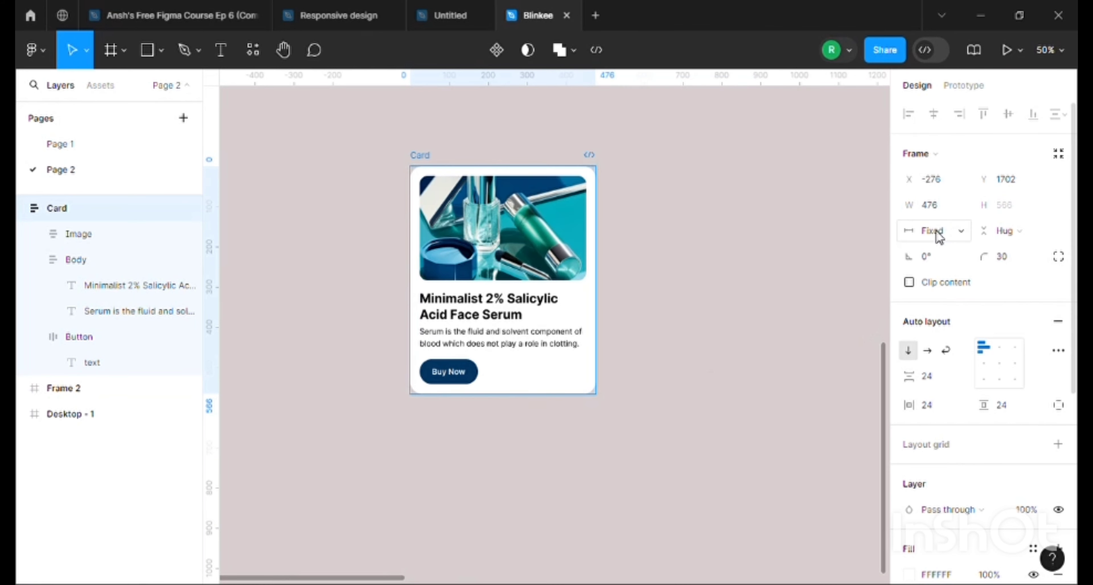
Check the minimum and maximum width options offered for the Image frame inside the Card
left_click(148, 236)
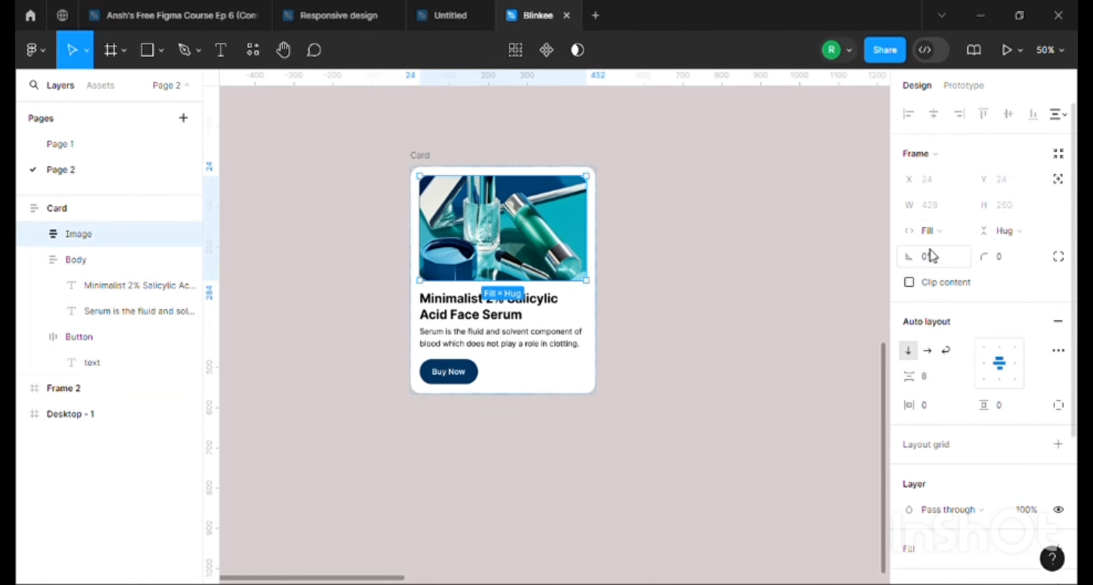
left_click(963, 207)
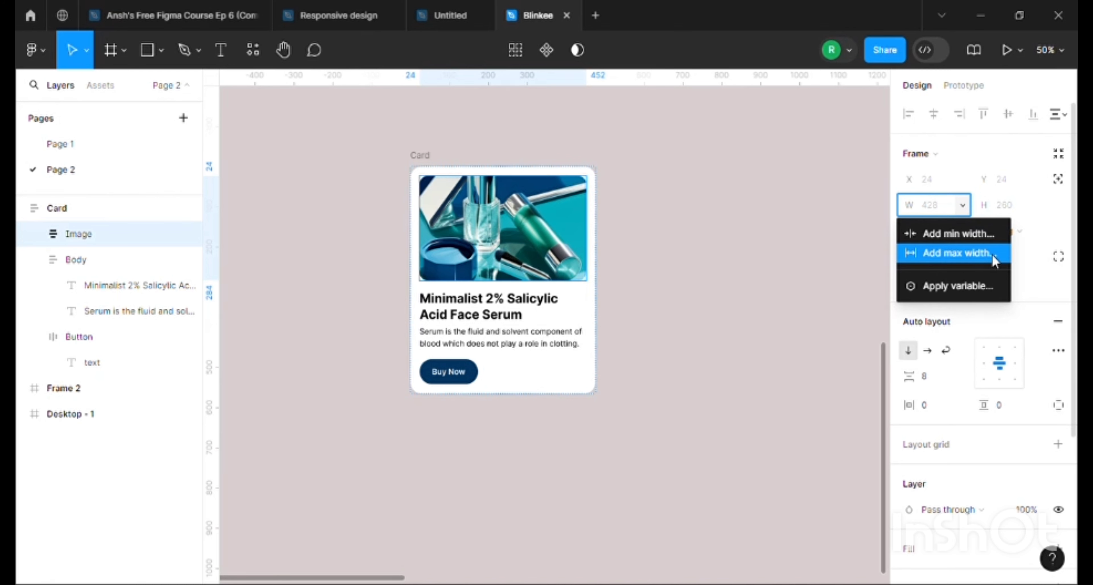
left_click(695, 280)
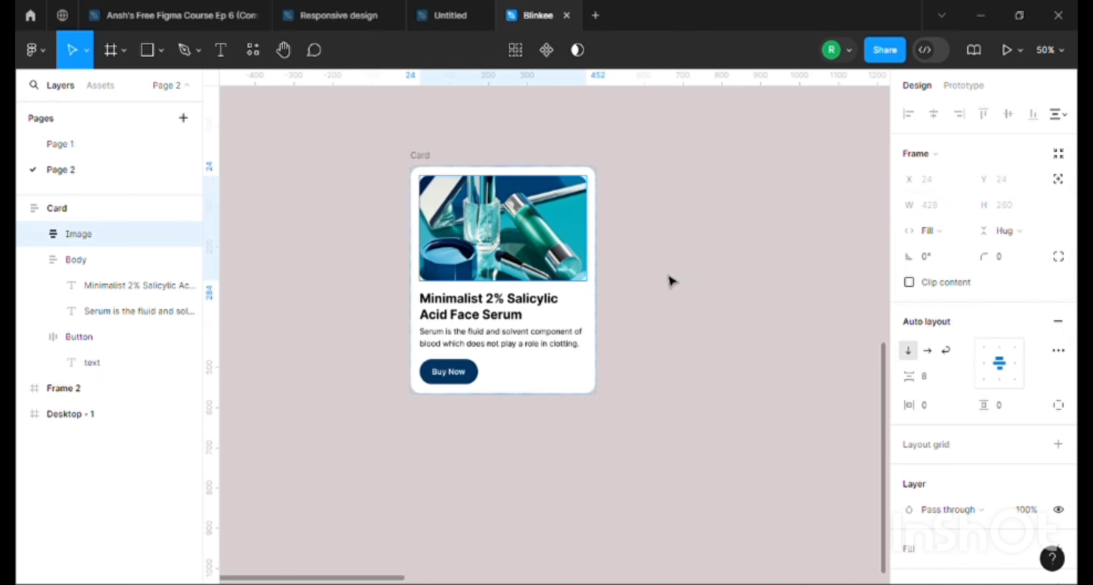
Review the constraints and auto layout notes above the Card, return to the Card and leave nothing selected
scroll(672, 281, "up", 10)
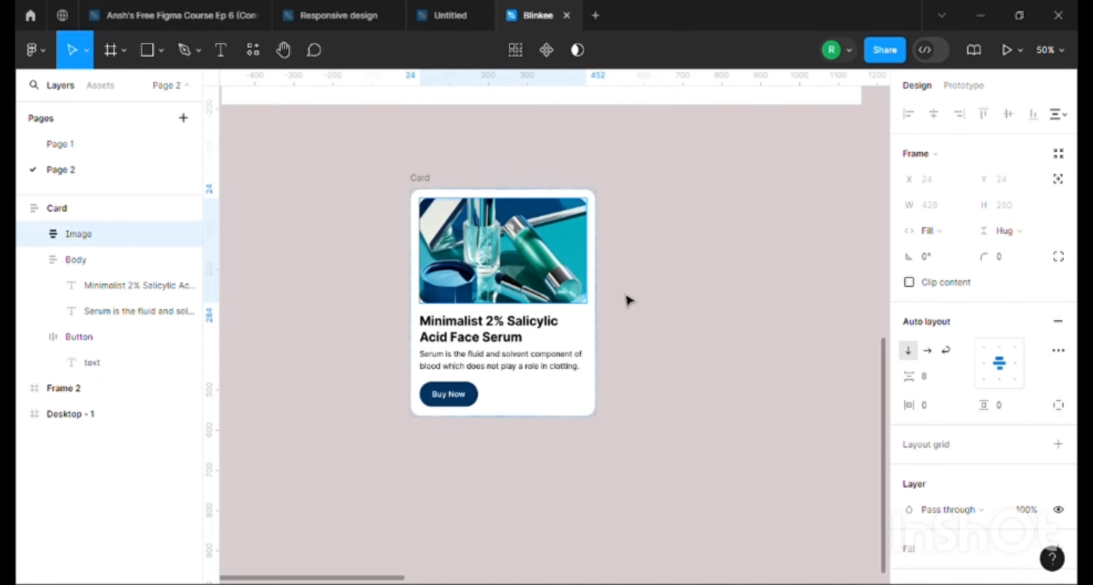
scroll(602, 309, "down", 12)
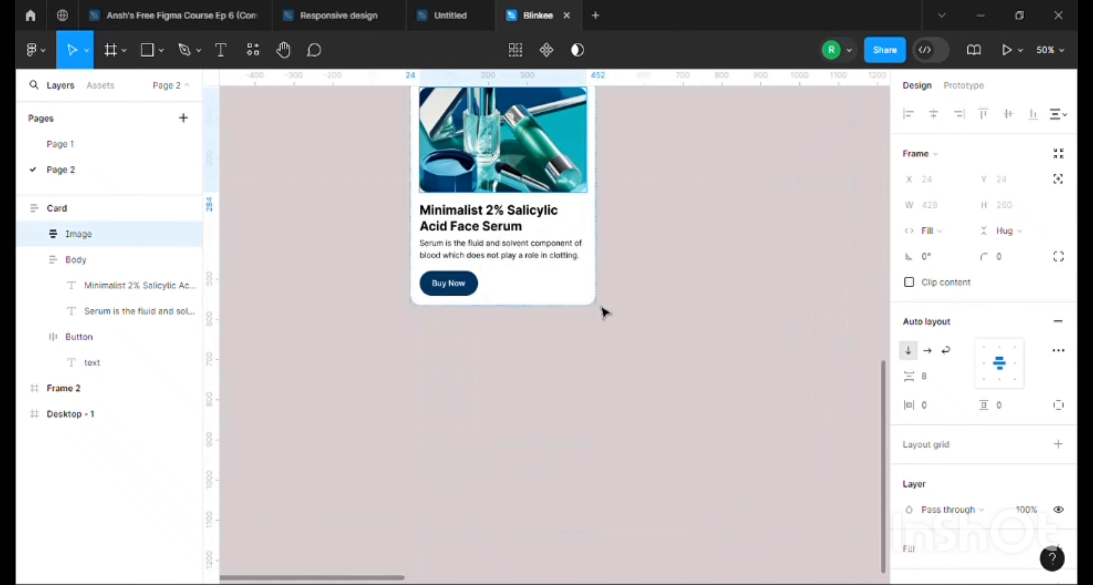
scroll(552, 331, "up", 4)
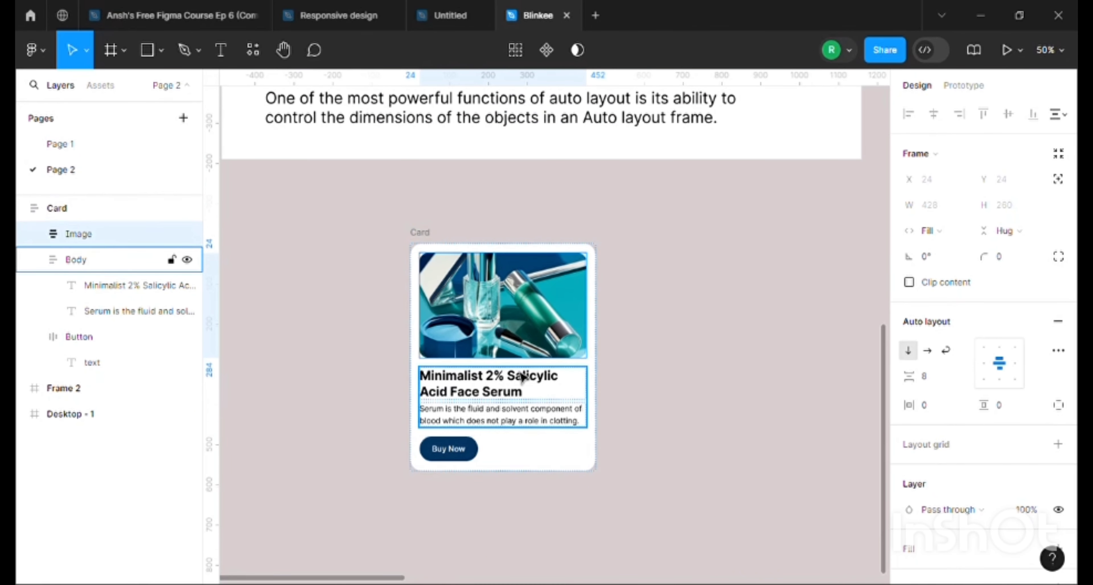
scroll(522, 376, "up", 15)
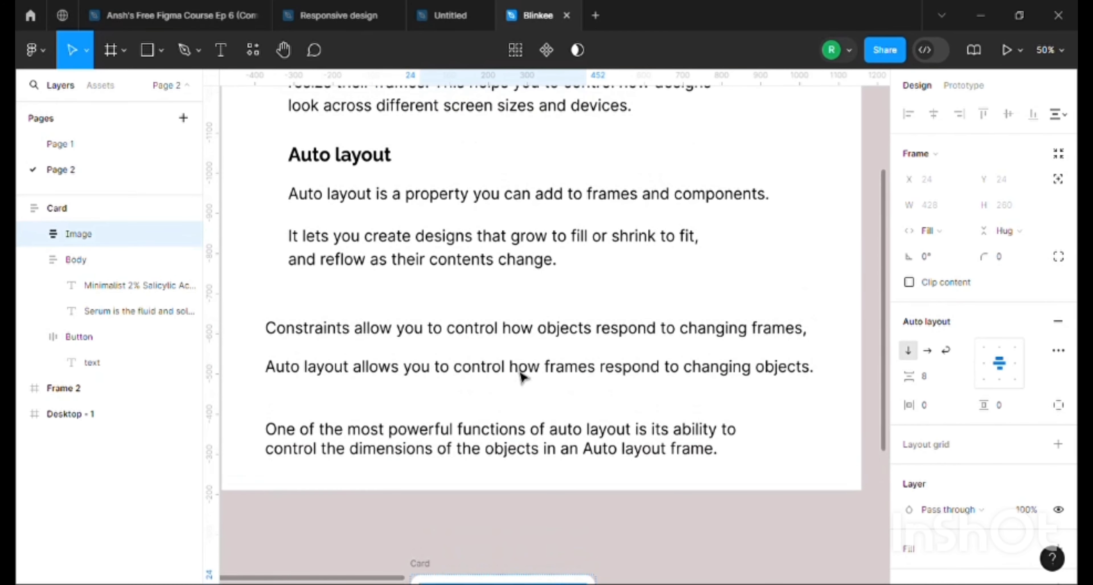
scroll(613, 231, "down", 15)
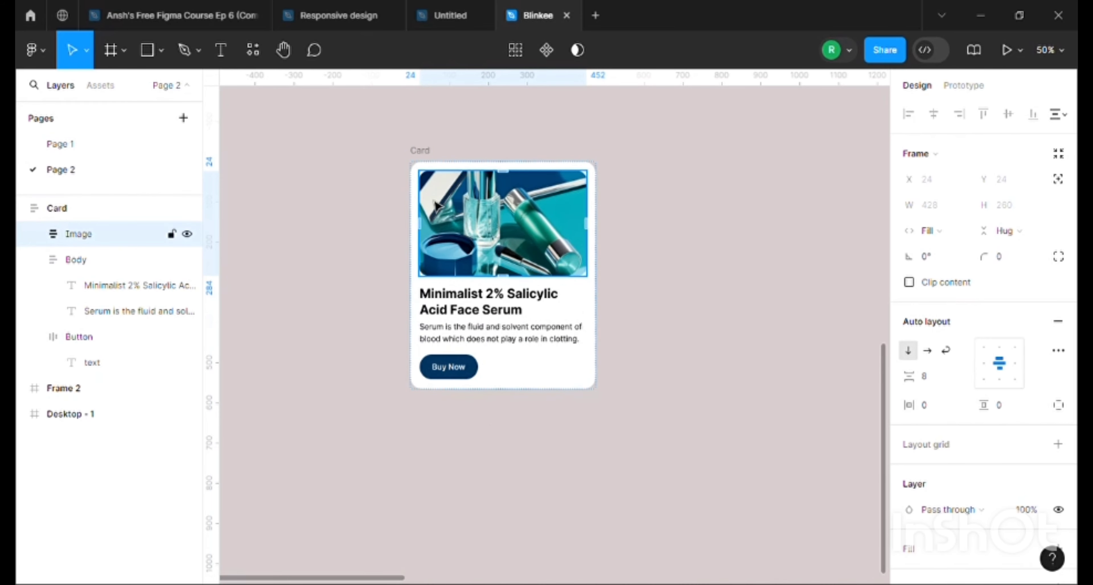
left_click(383, 137)
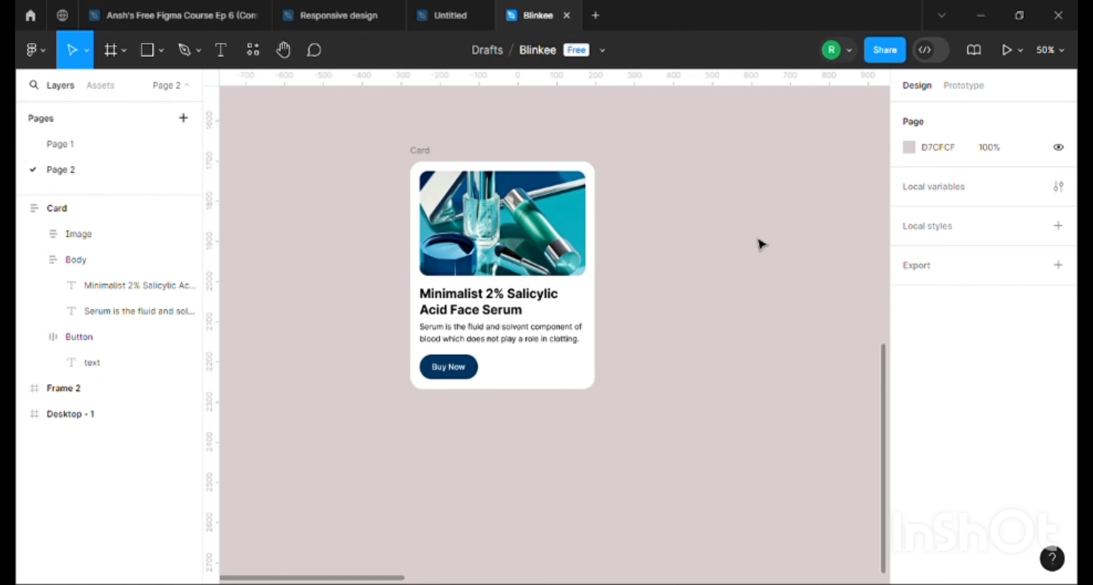
left_click(428, 153)
left_click(481, 142)
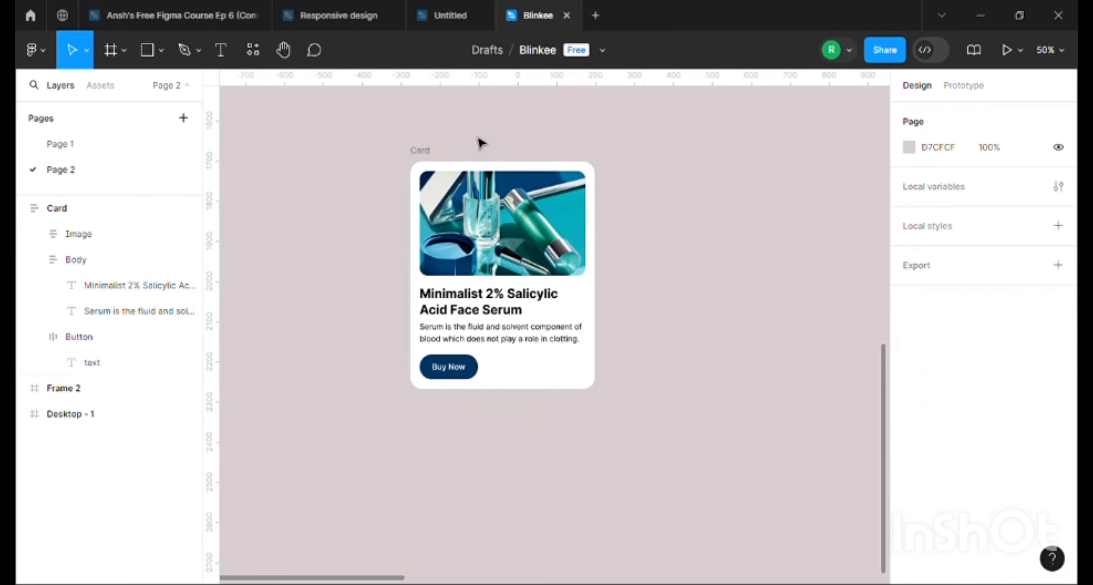